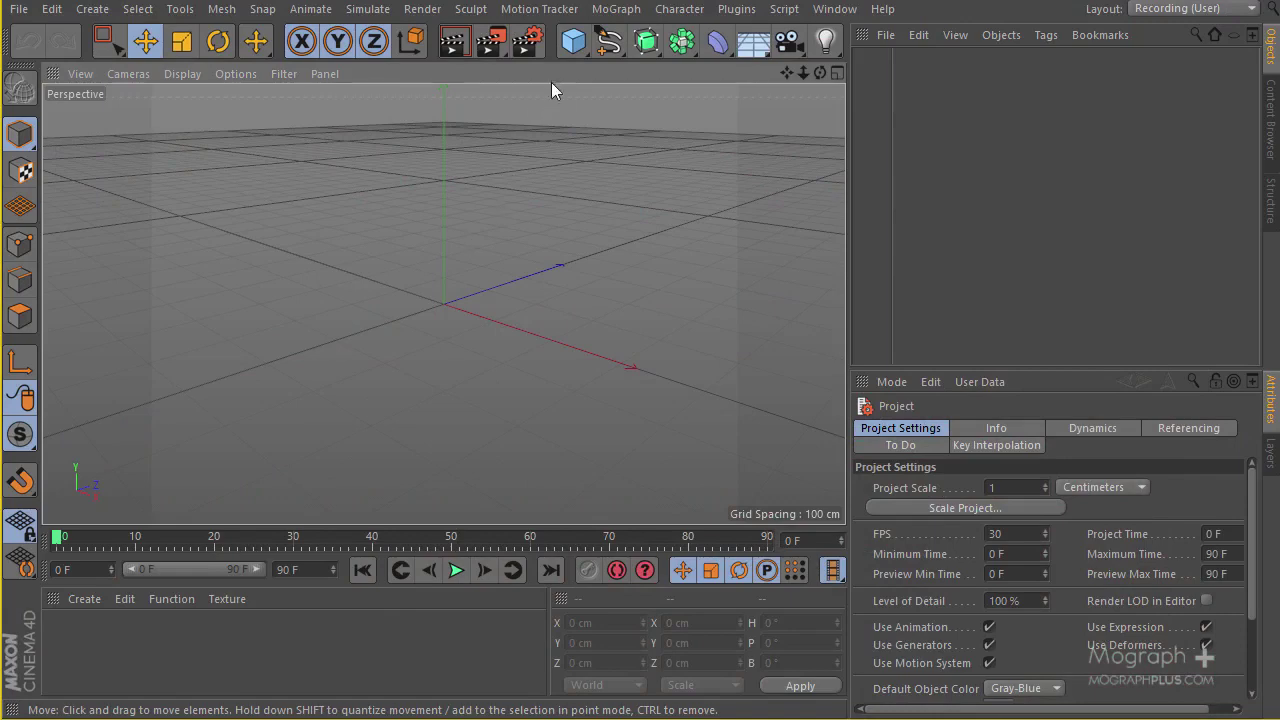
- Add a cube primitive and set its X, Y and Z sizes to 190 cm
click(573, 40)
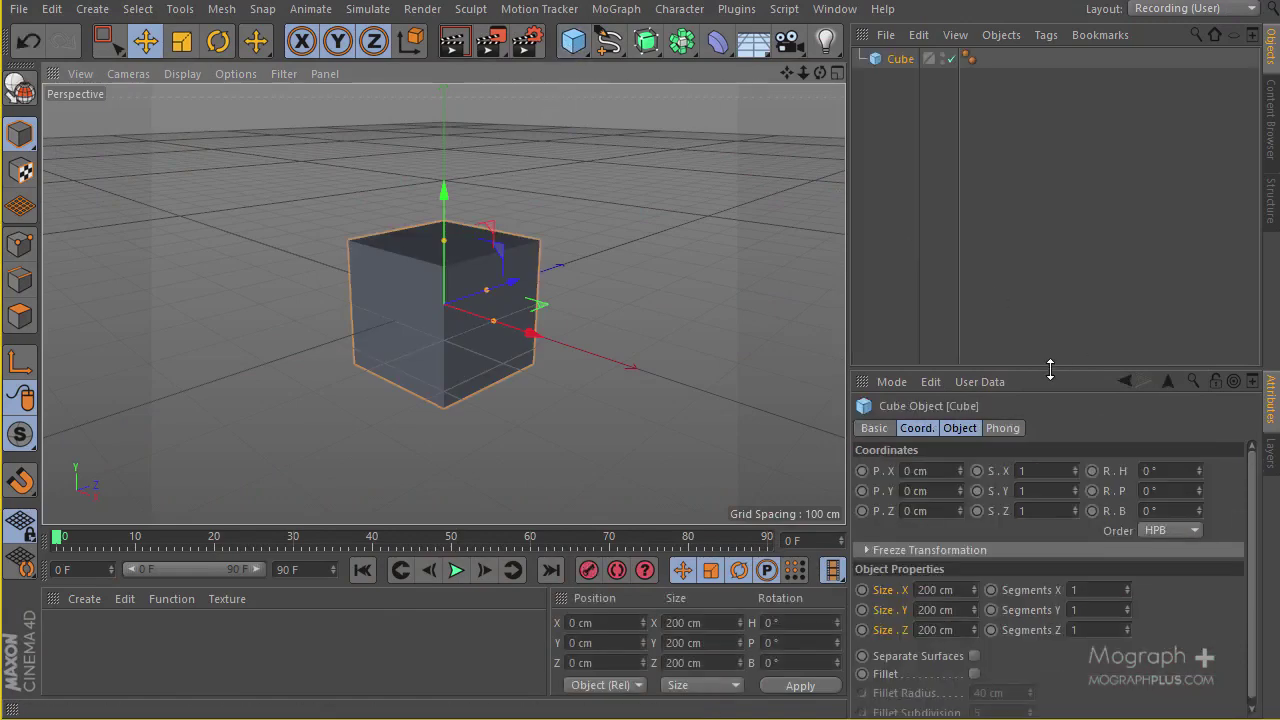
drag(1058, 366, 1066, 195)
double_click(940, 415)
text(19)
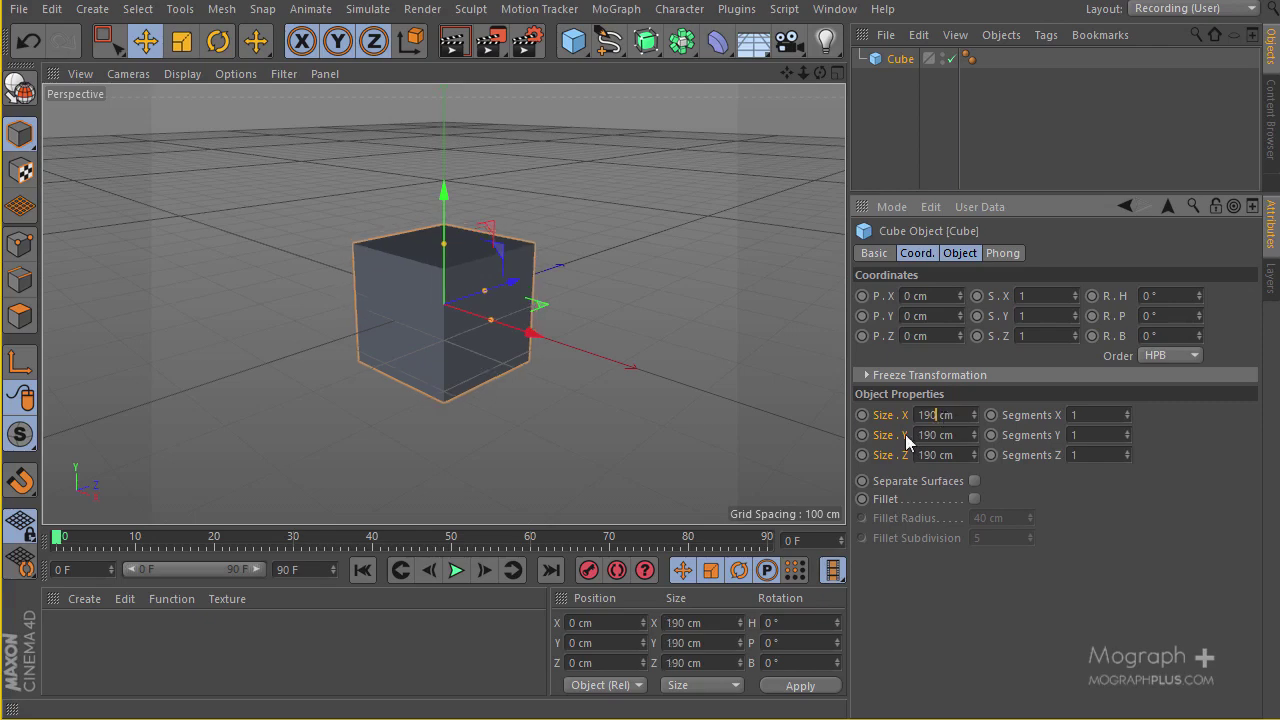
- Enable a fillet with a 2 cm radius on the cube and convert the cube to an editable polygon object
click(974, 498)
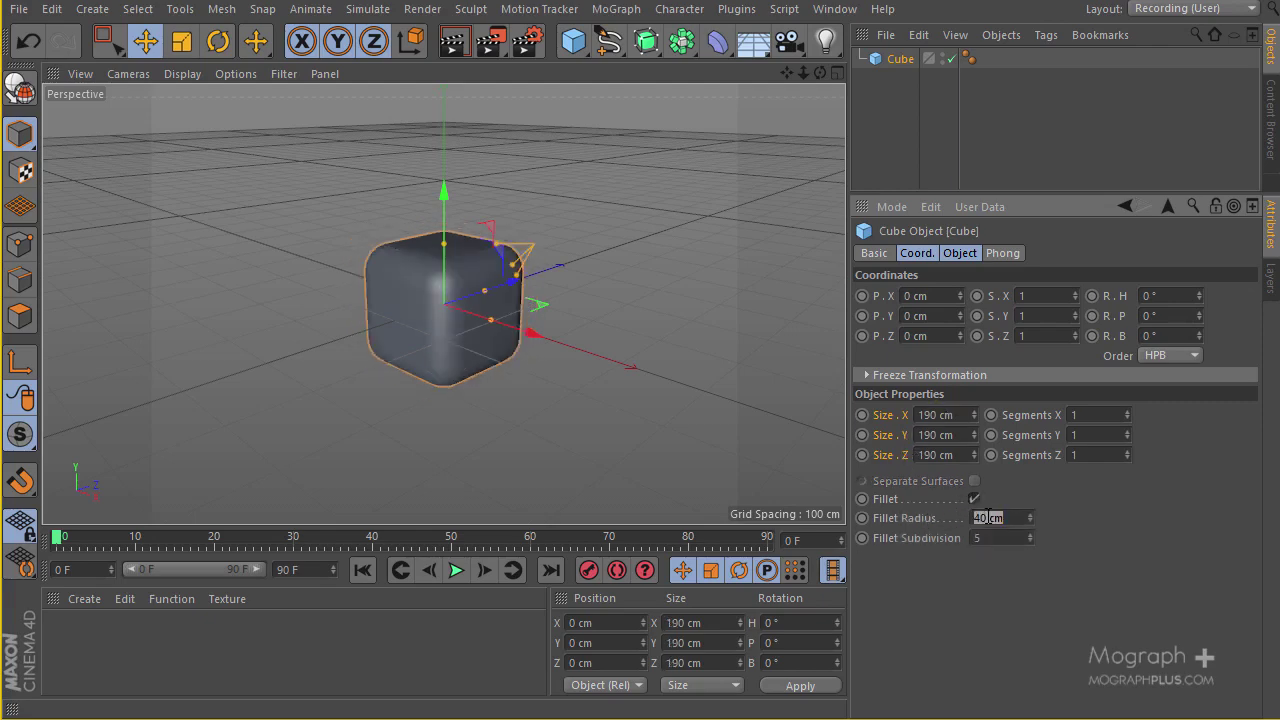
text(2)
key(Return)
scroll(457, 343, up, 5)
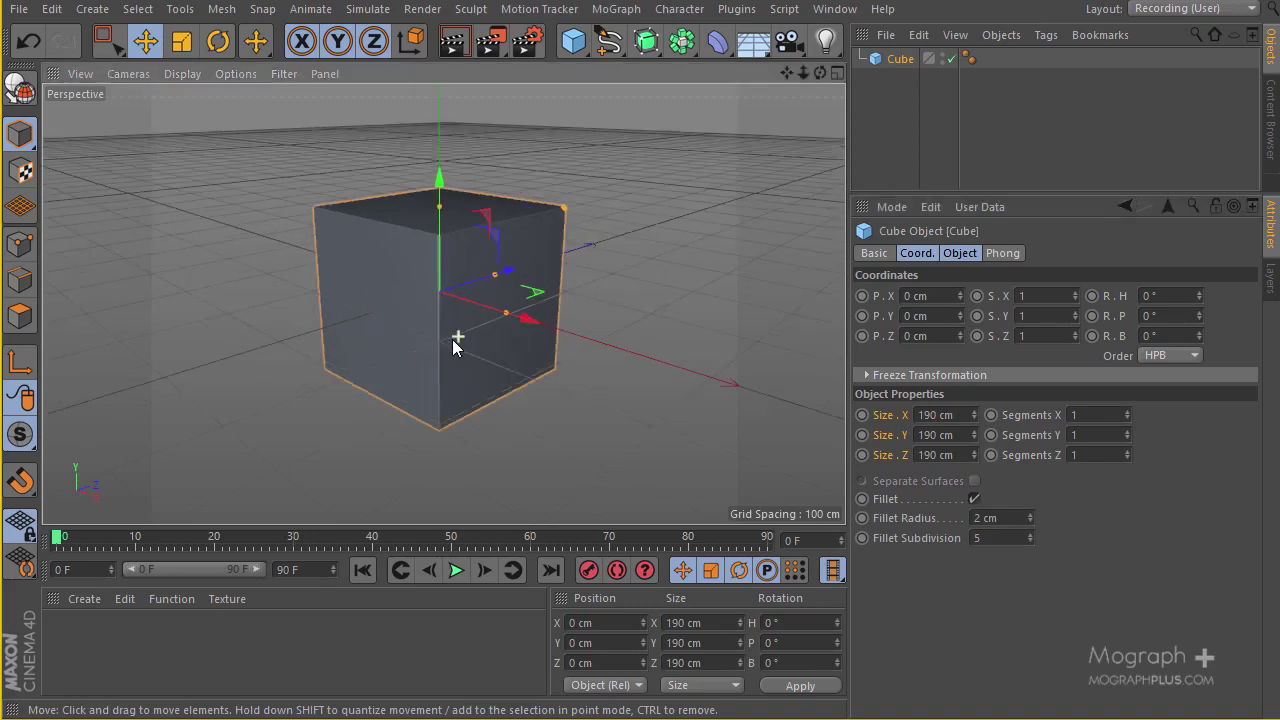
alt+drag(352, 289, 569, 265)
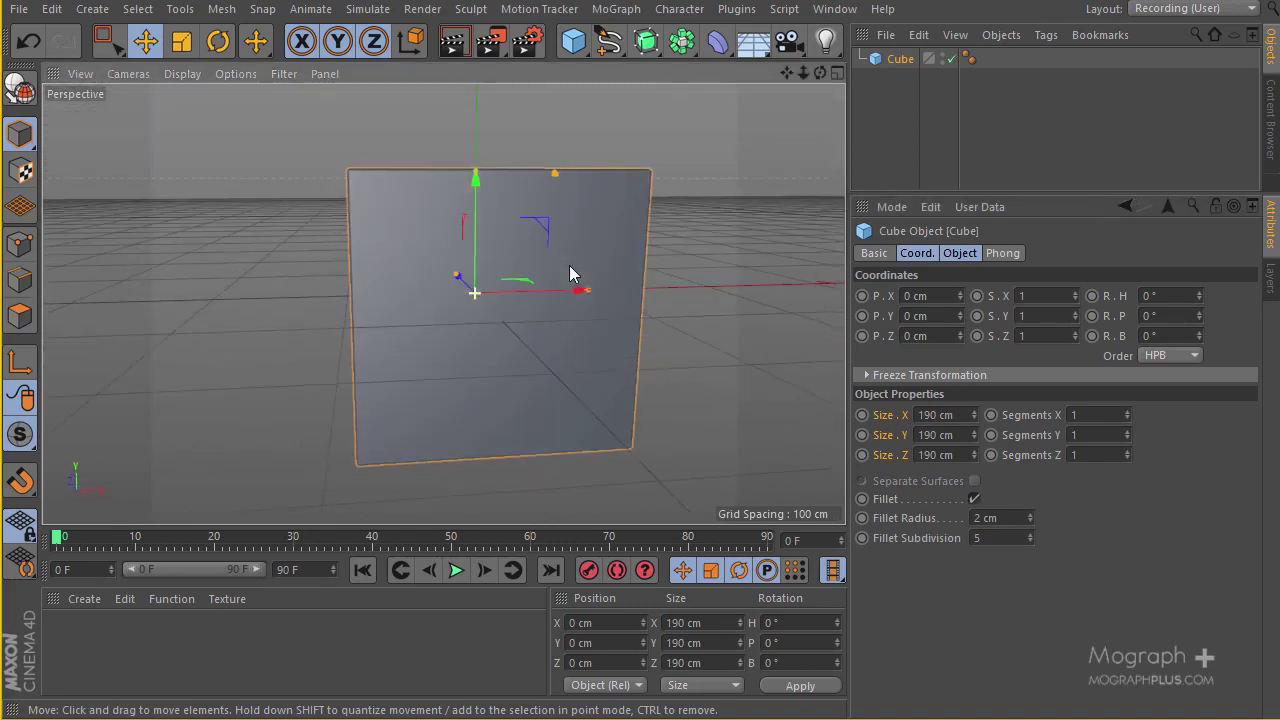
key(c)
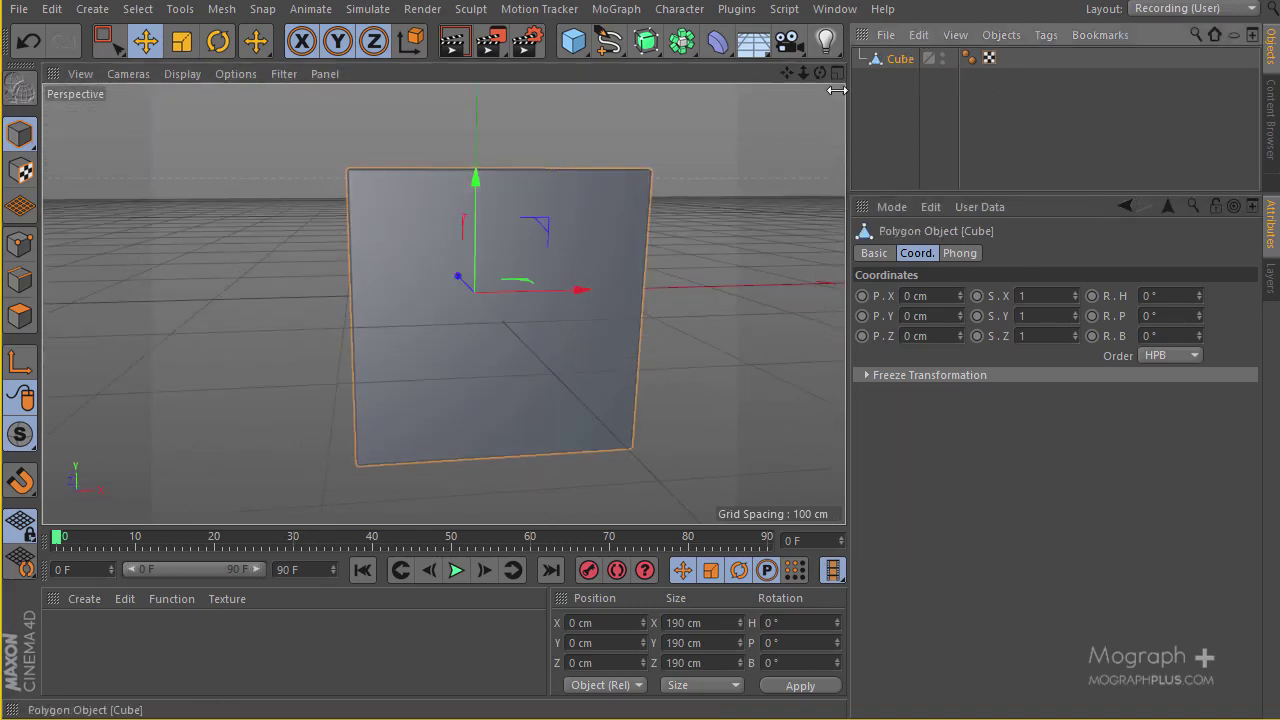
- In the front view, select all the cube's vertical edges, hidden ones included, and divide them with Edge Cut at 10 subdivisions
middle_click(376, 264)
middle_click(547, 344)
alt+right_drag(523, 352, 514, 296)
alt+middle_drag(458, 285, 518, 374)
click(25, 280)
alt+right_drag(414, 366, 441, 352)
alt+middle_drag(441, 352, 438, 326)
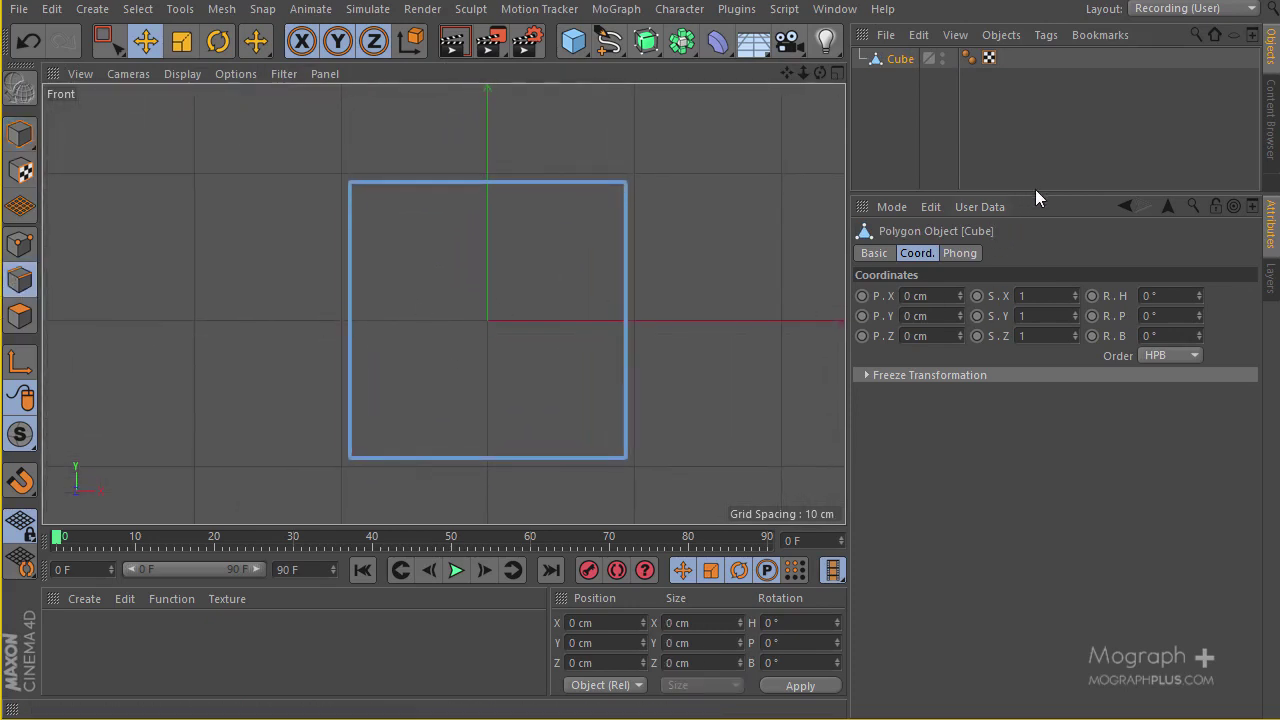
drag(1051, 237, 1051, 301)
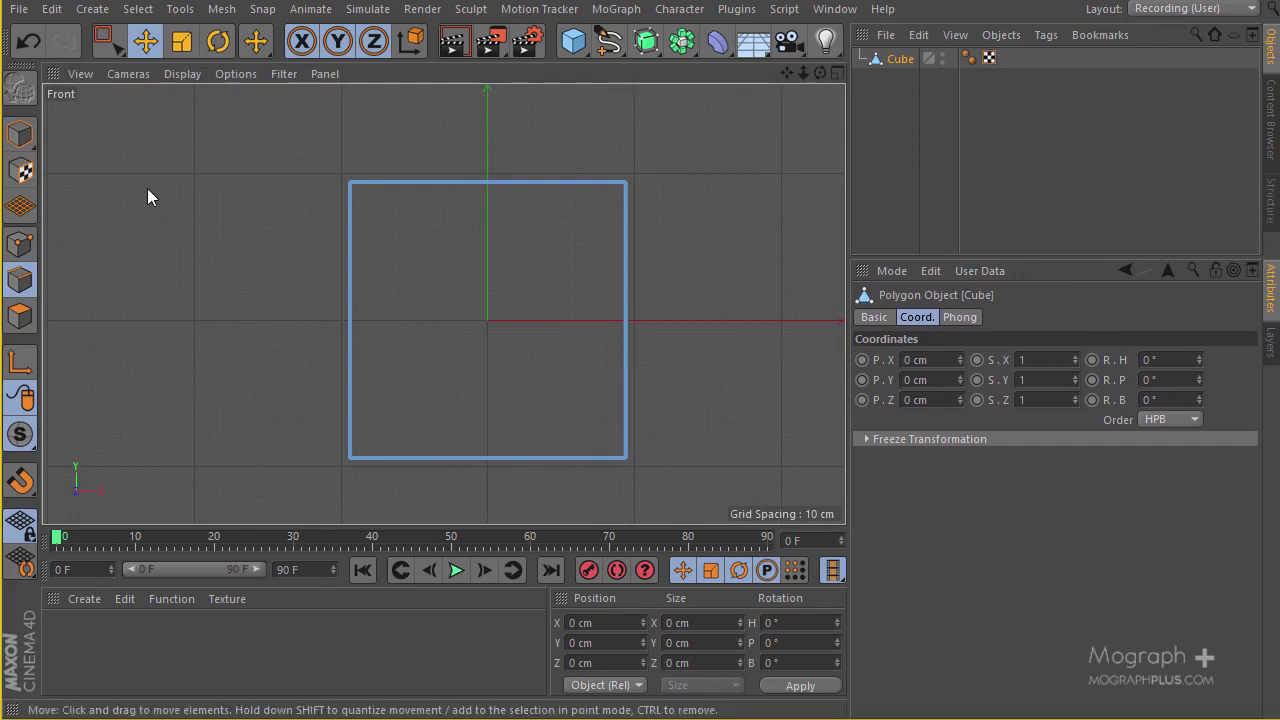
click(117, 50)
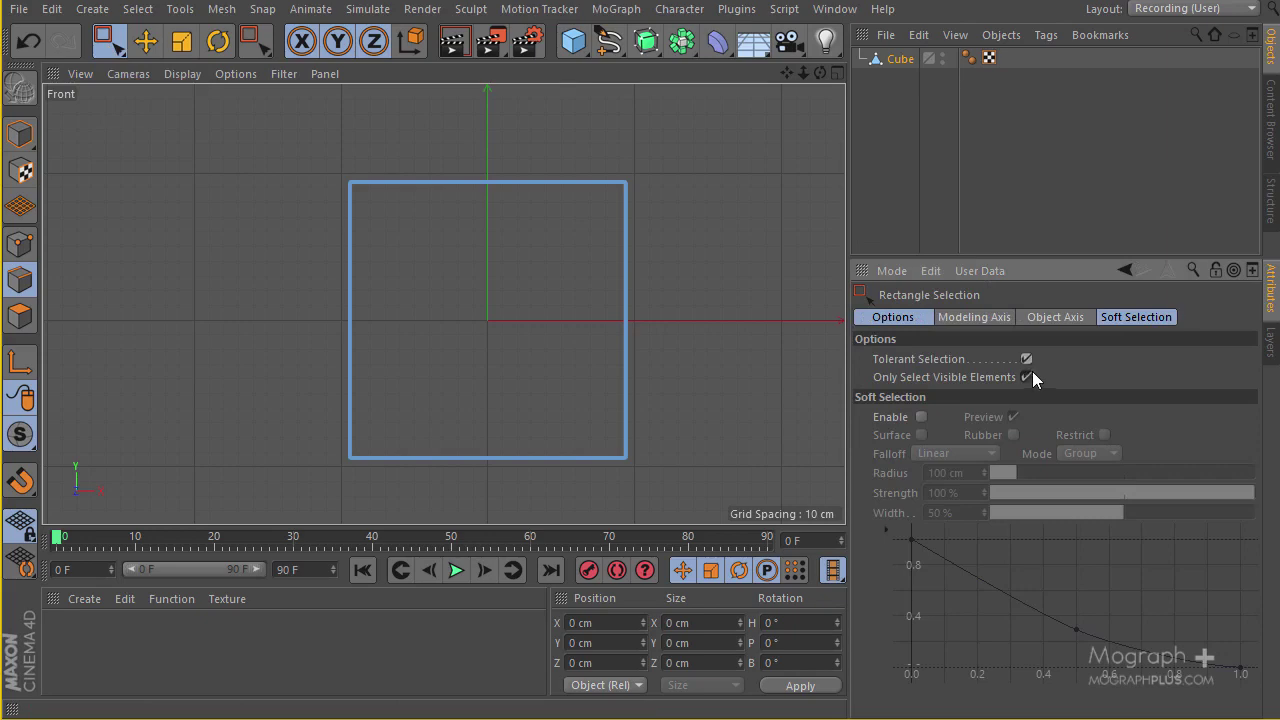
drag(223, 277, 731, 318)
key(m)
key(f)
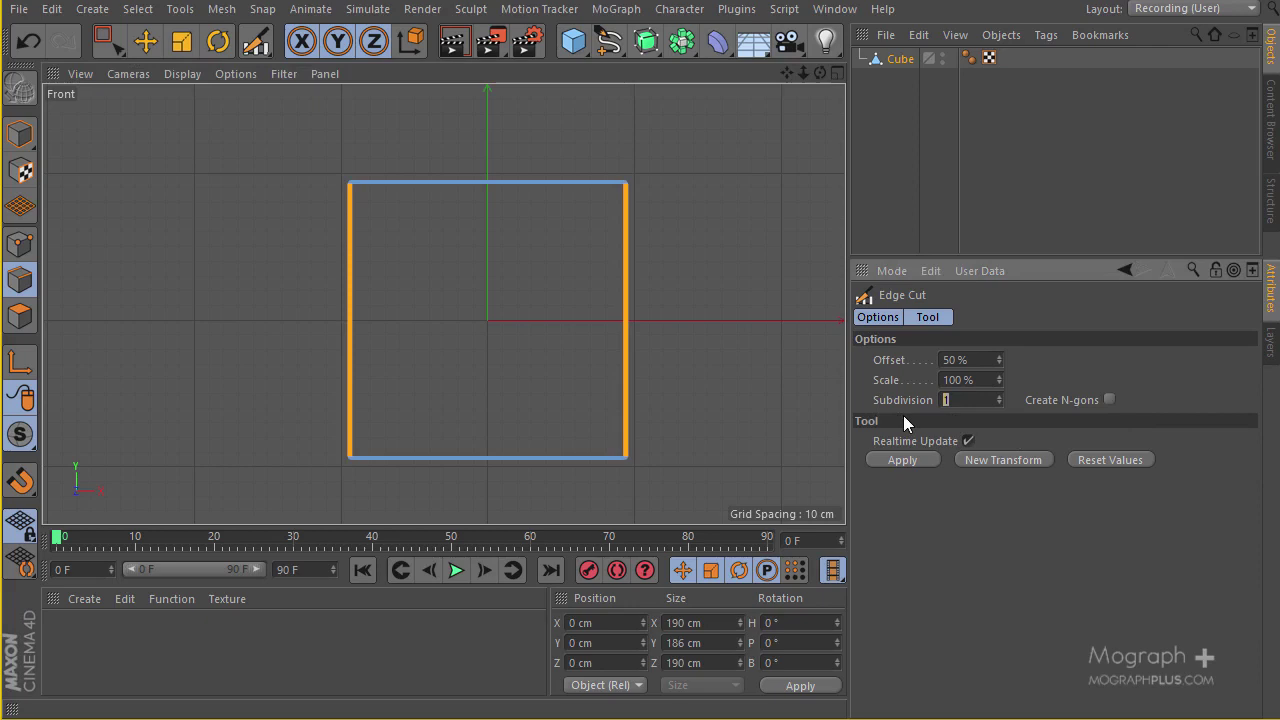
text(10)
click(893, 461)
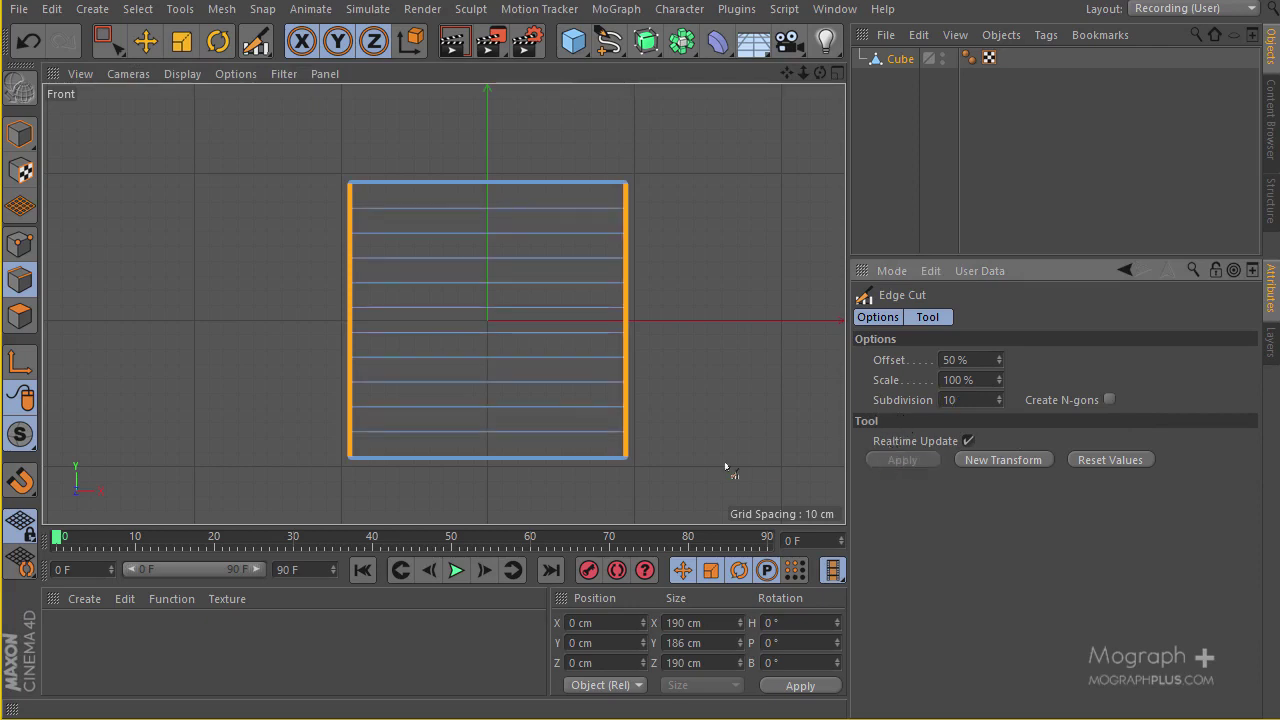
- Select all polygons of the cube's topmost horizontal slice and split them into a separate object
click(20, 316)
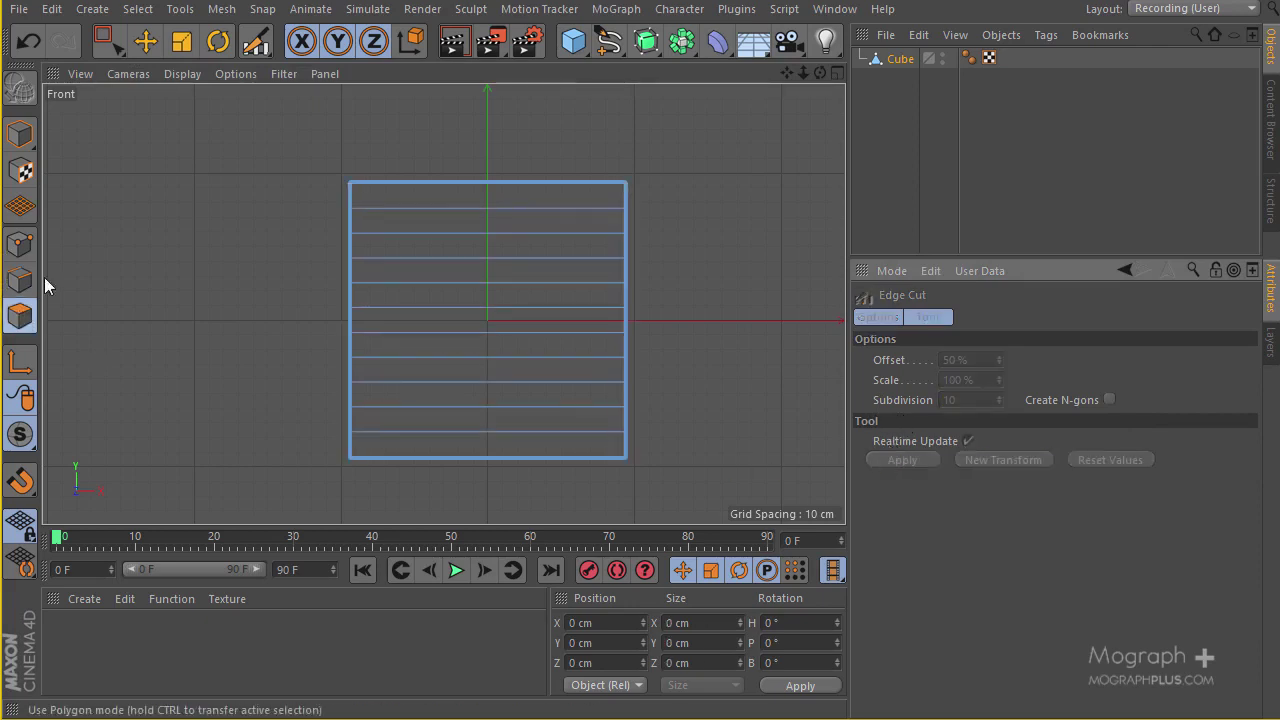
click(108, 40)
drag(264, 160, 221, 272)
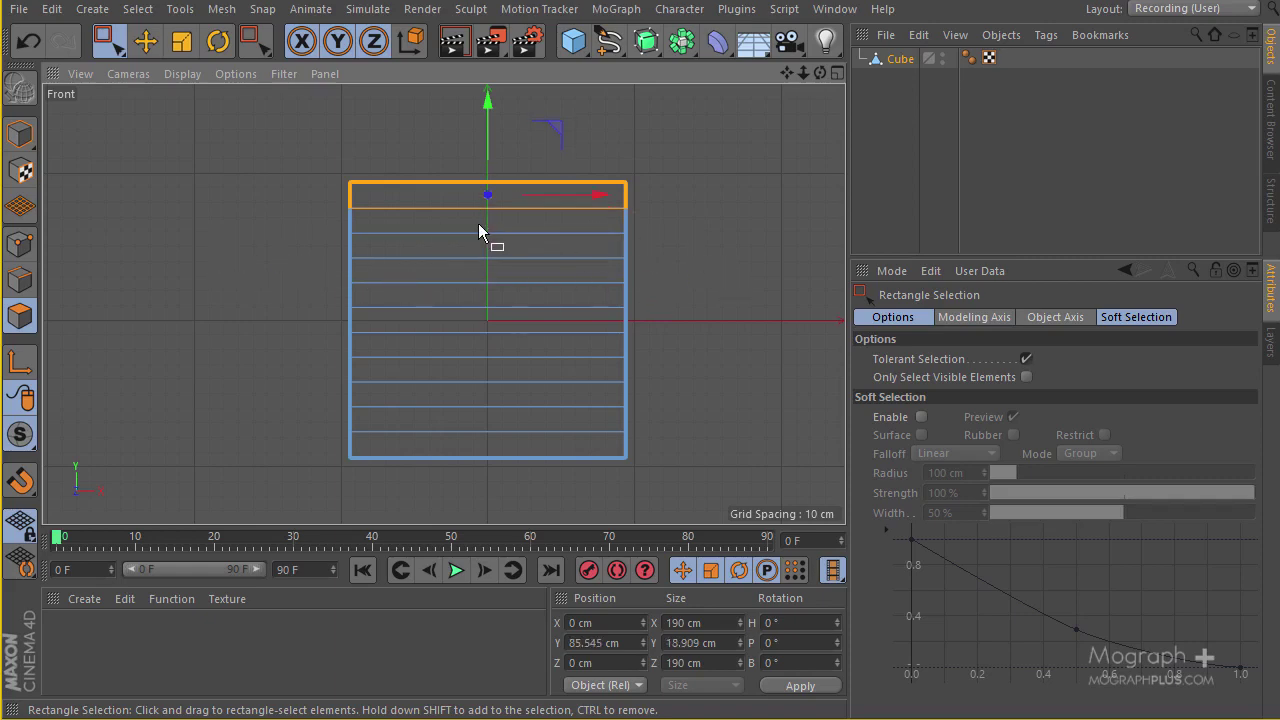
key(u)
key(p)
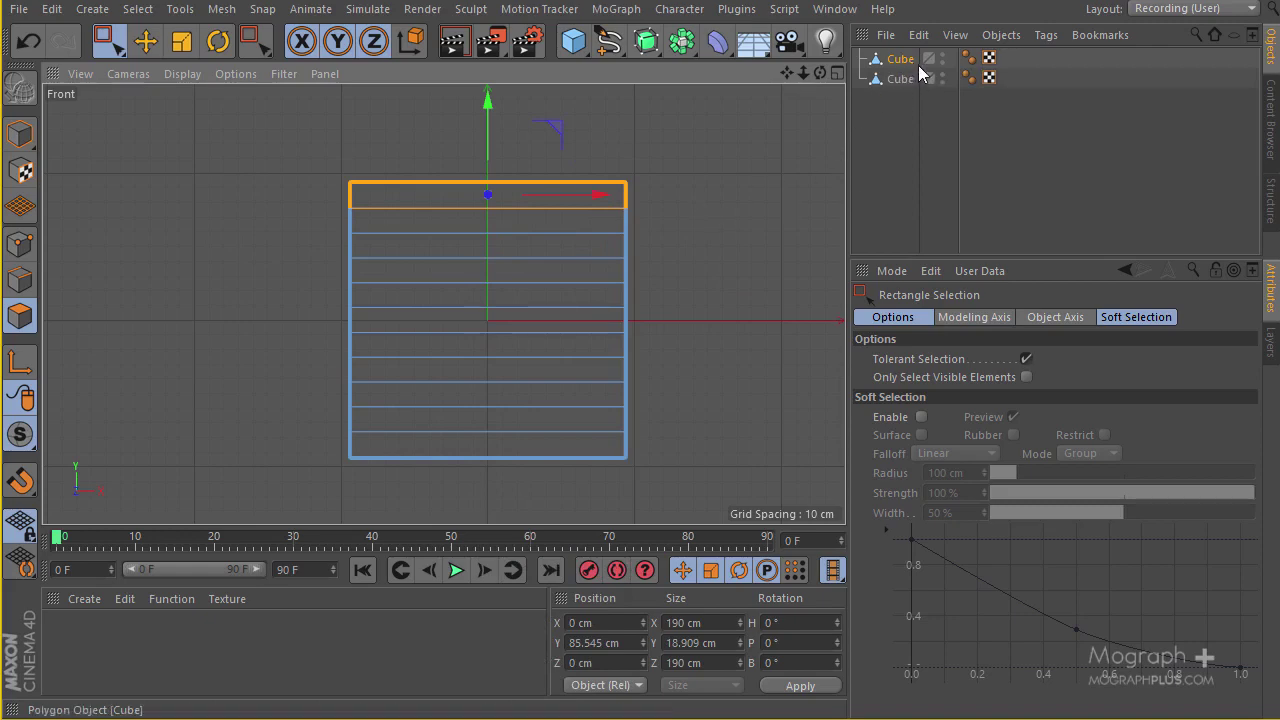
- Split the polygons of the second, third and fourth slices from the top into separate objects, one slice at a time
drag(681, 227, 733, 298)
key(u)
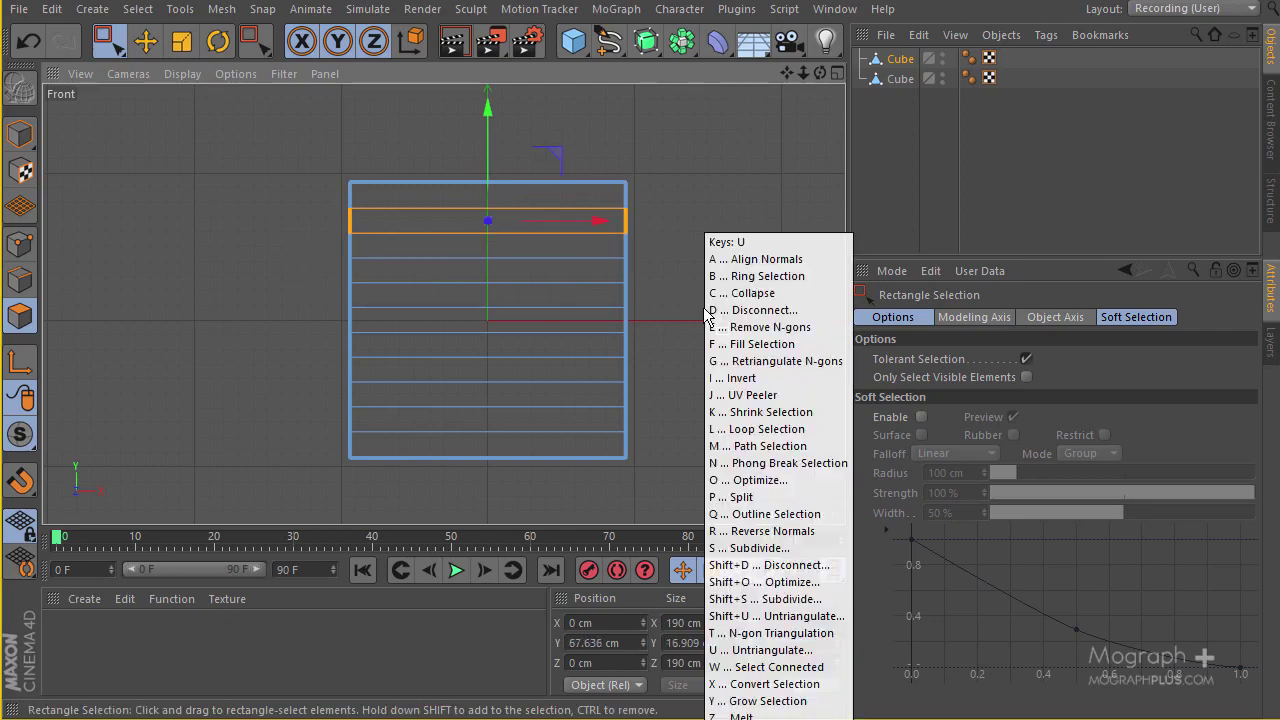
key(p)
drag(650, 246, 694, 334)
key(u)
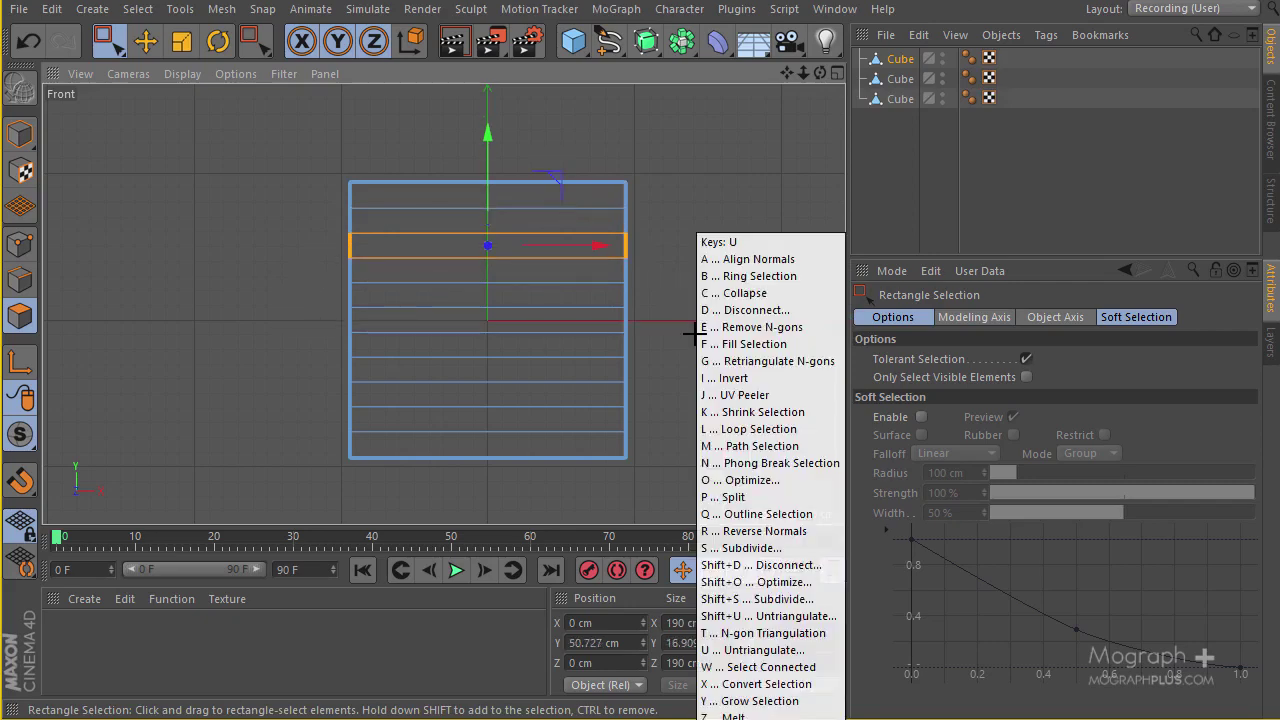
key(p)
drag(656, 268, 727, 333)
key(u)
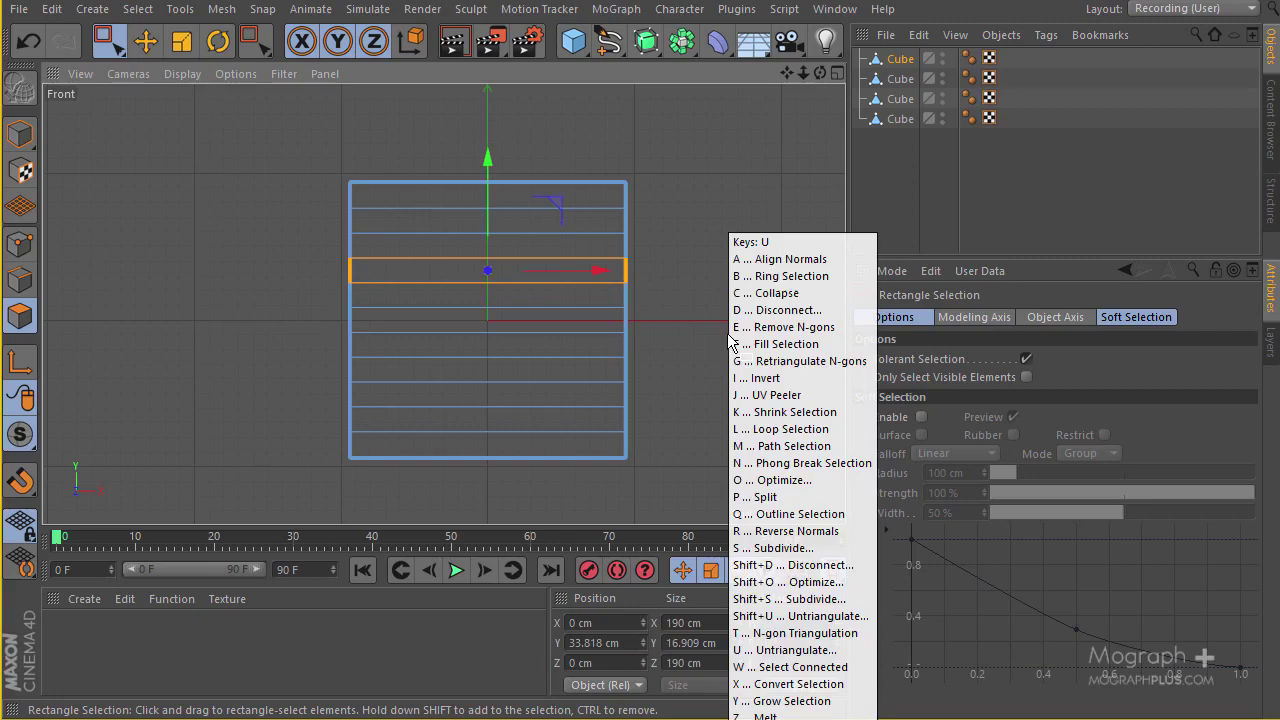
key(p)
- Split the fifth through eighth slices from the top into separate objects, one slice at a time
drag(403, 308, 262, 374)
key(u)
key(p)
drag(652, 320, 766, 446)
key(u)
key(p)
key(u)
key(p)
ctrl+drag(662, 380, 700, 396)
drag(673, 400, 314, 429)
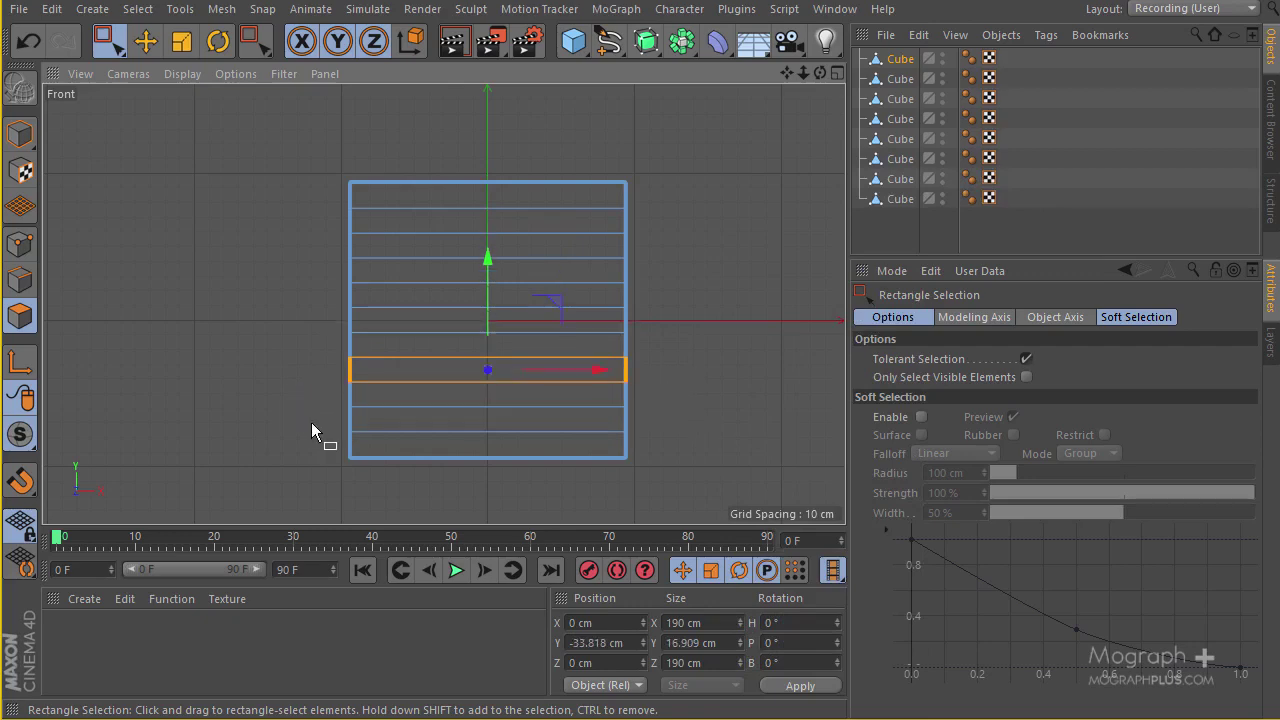
key(u)
key(p)
- Split the last three slices, down to the cube's base, into separate objects, one slice at a time
drag(656, 404, 743, 475)
key(u)
key(p)
drag(662, 415, 770, 514)
key(u)
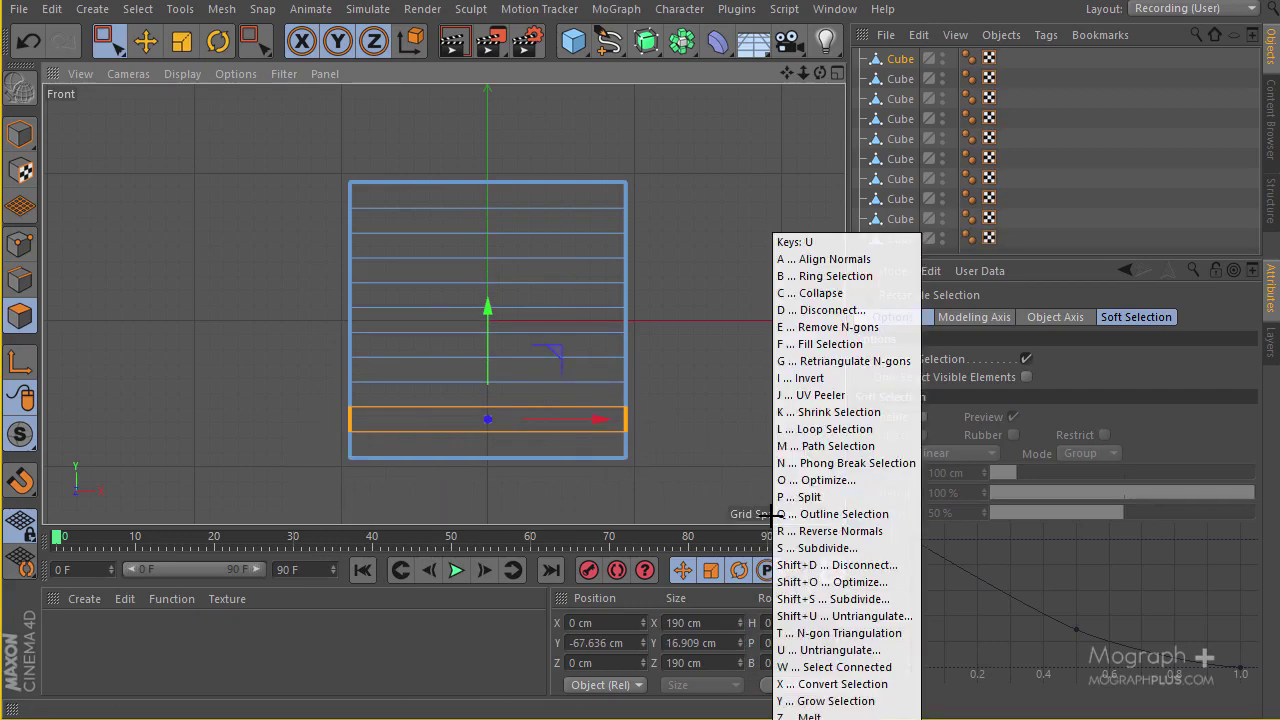
key(p)
drag(624, 445, 216, 415)
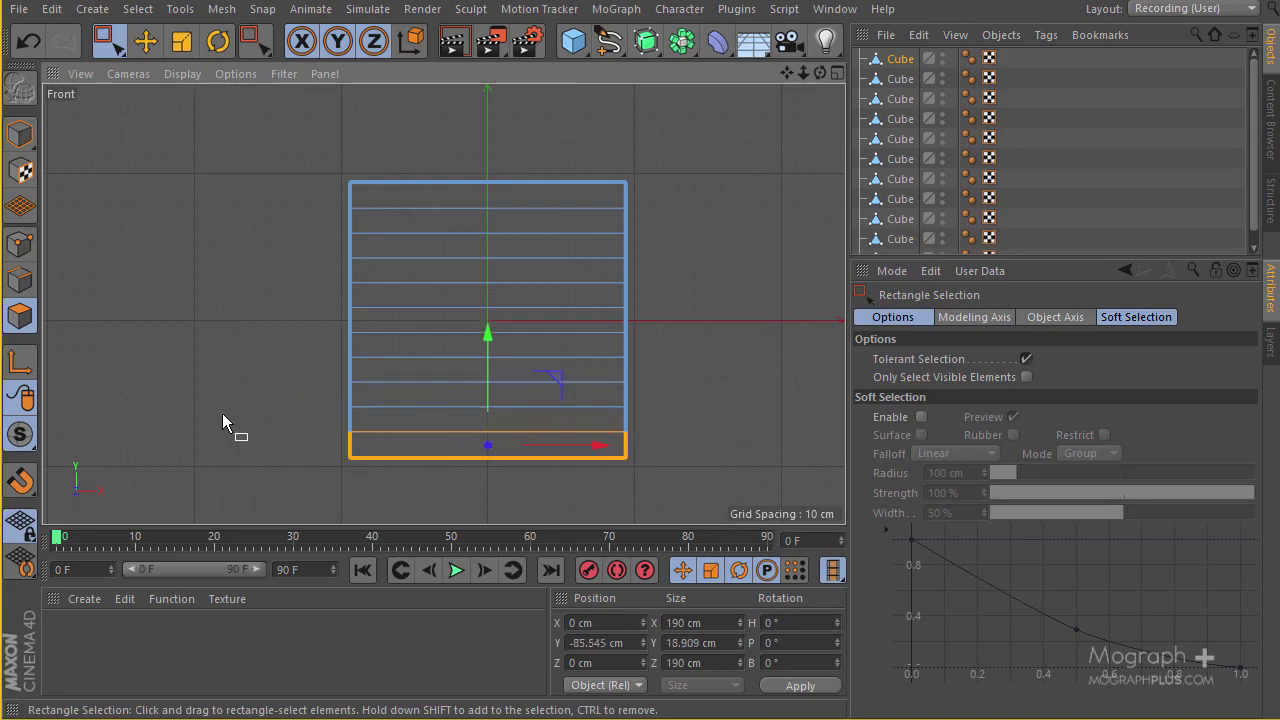
key(u)
key(p)
- Return to the perspective view and hide the source cube and all split slices in the editor and renderer
drag(1037, 260, 994, 517)
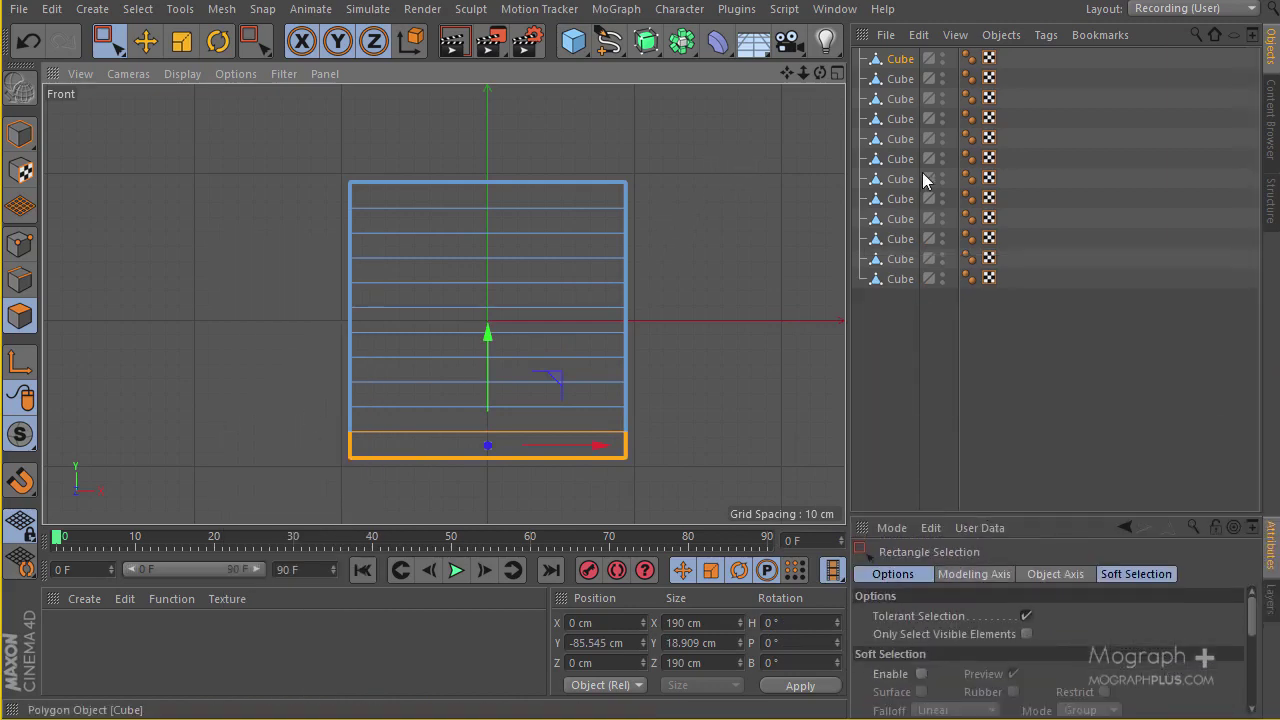
alt+double_click(941, 60)
middle_click(614, 152)
middle_click(384, 180)
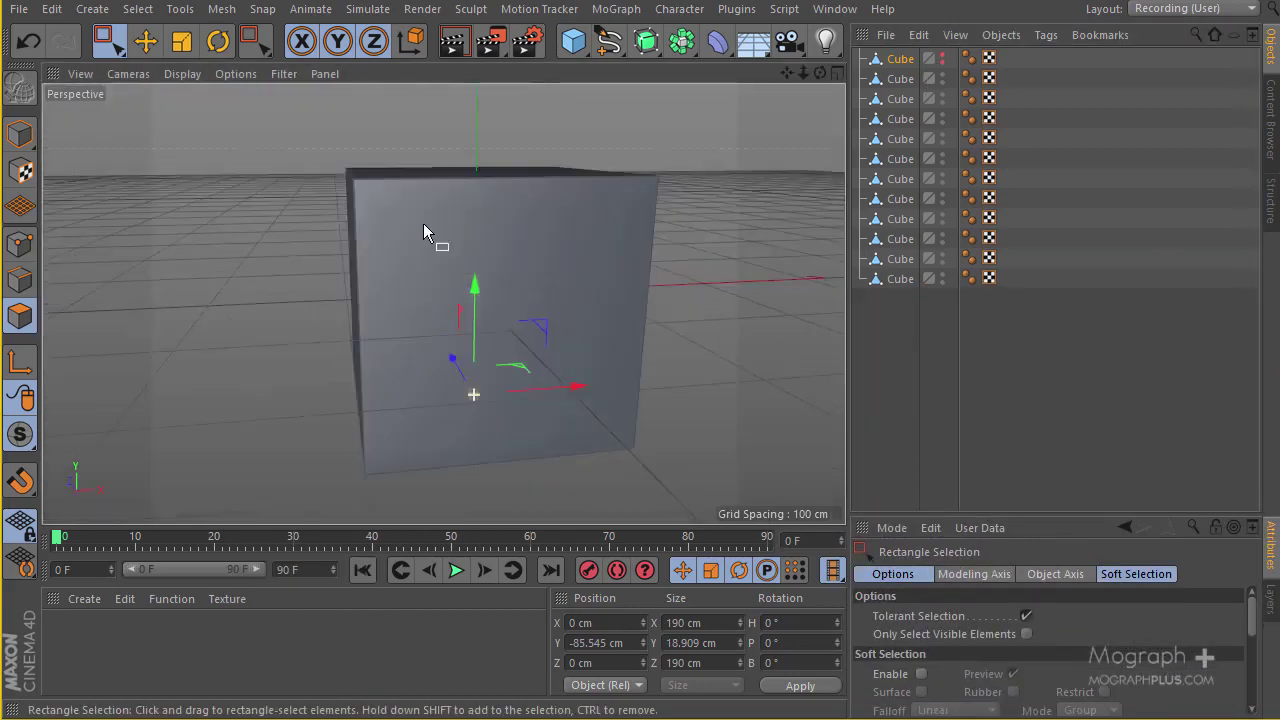
alt+drag(423, 224, 520, 280)
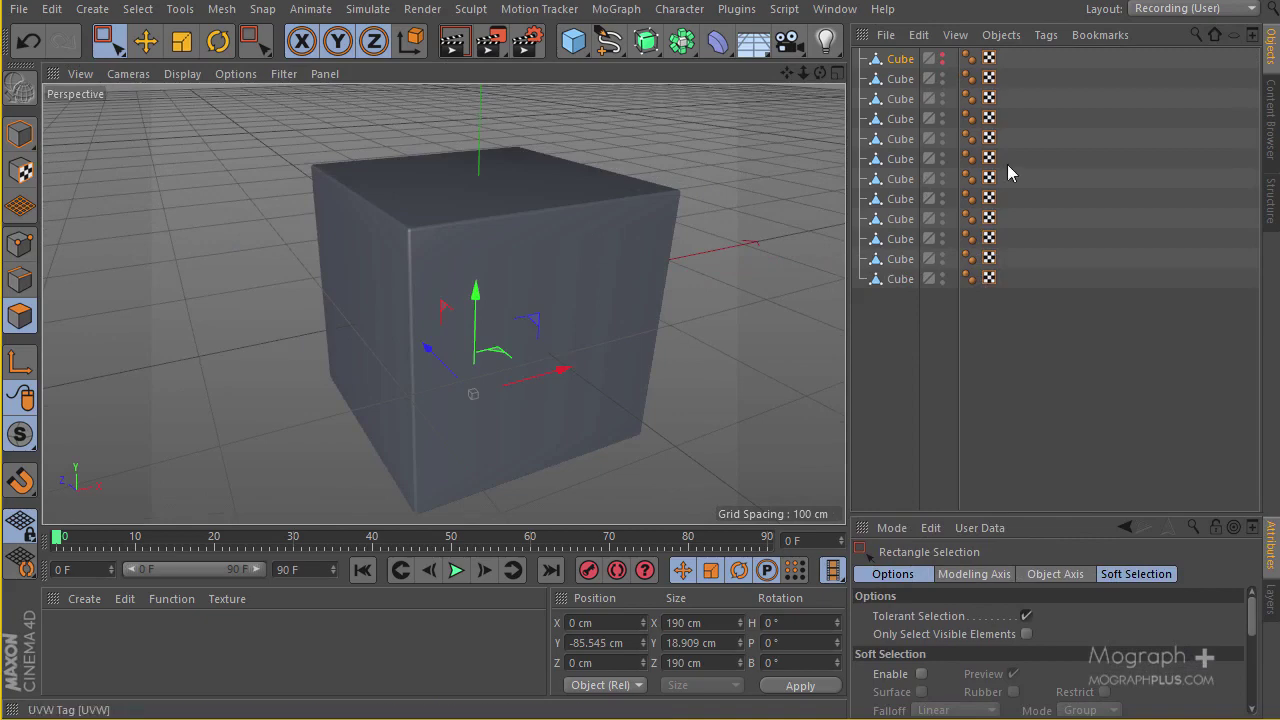
click(942, 76)
drag(944, 342, 943, 330)
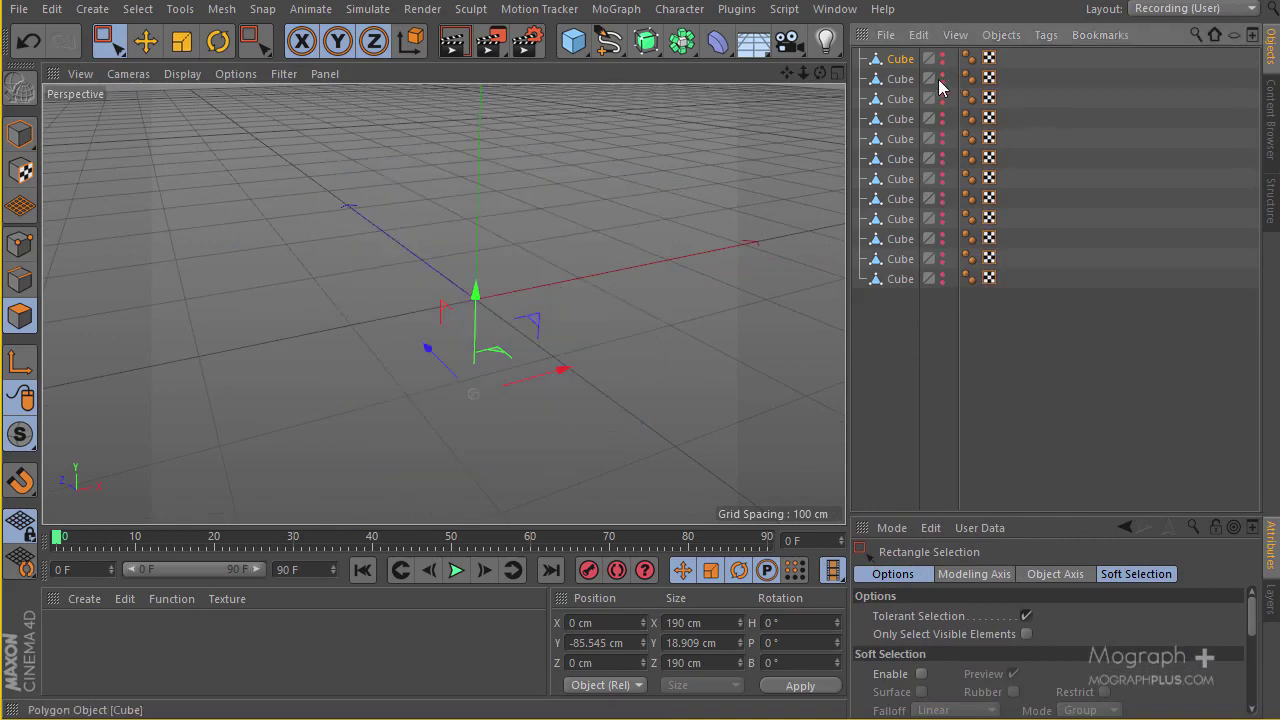
- Make the bottom slice visible and rename the source cube as Original
click(942, 78)
double_click(901, 58)
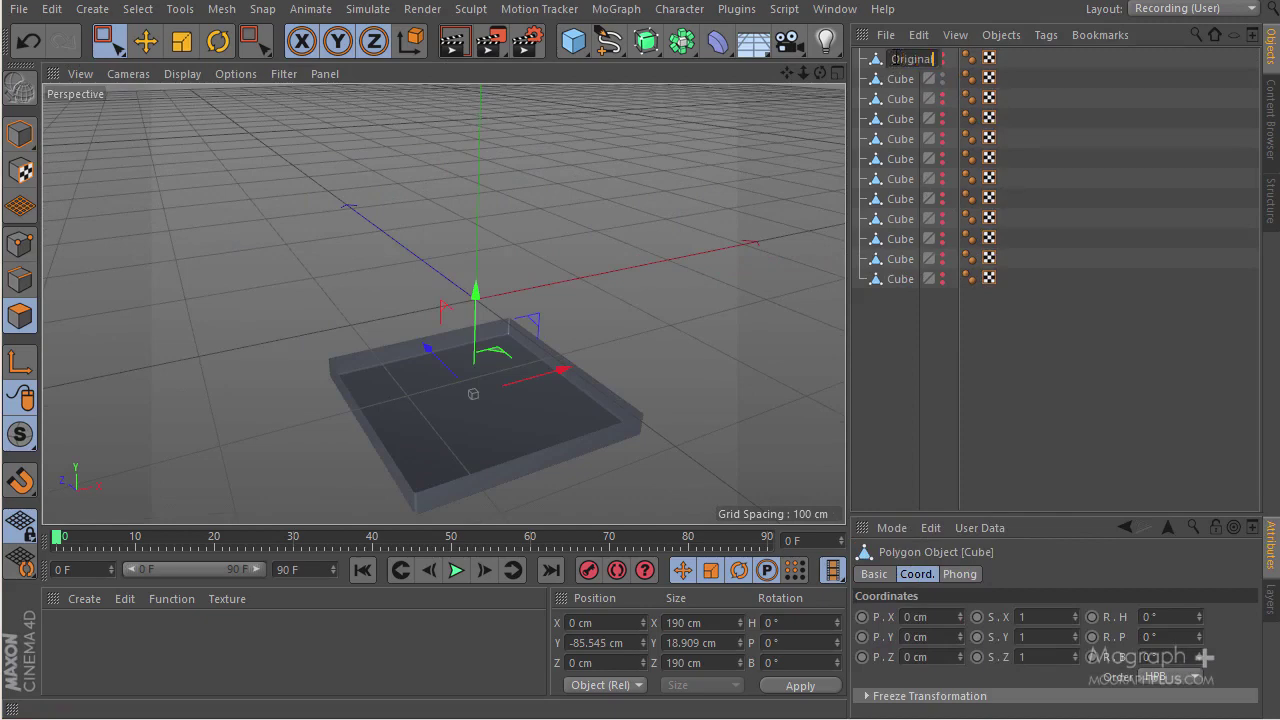
key(Return)
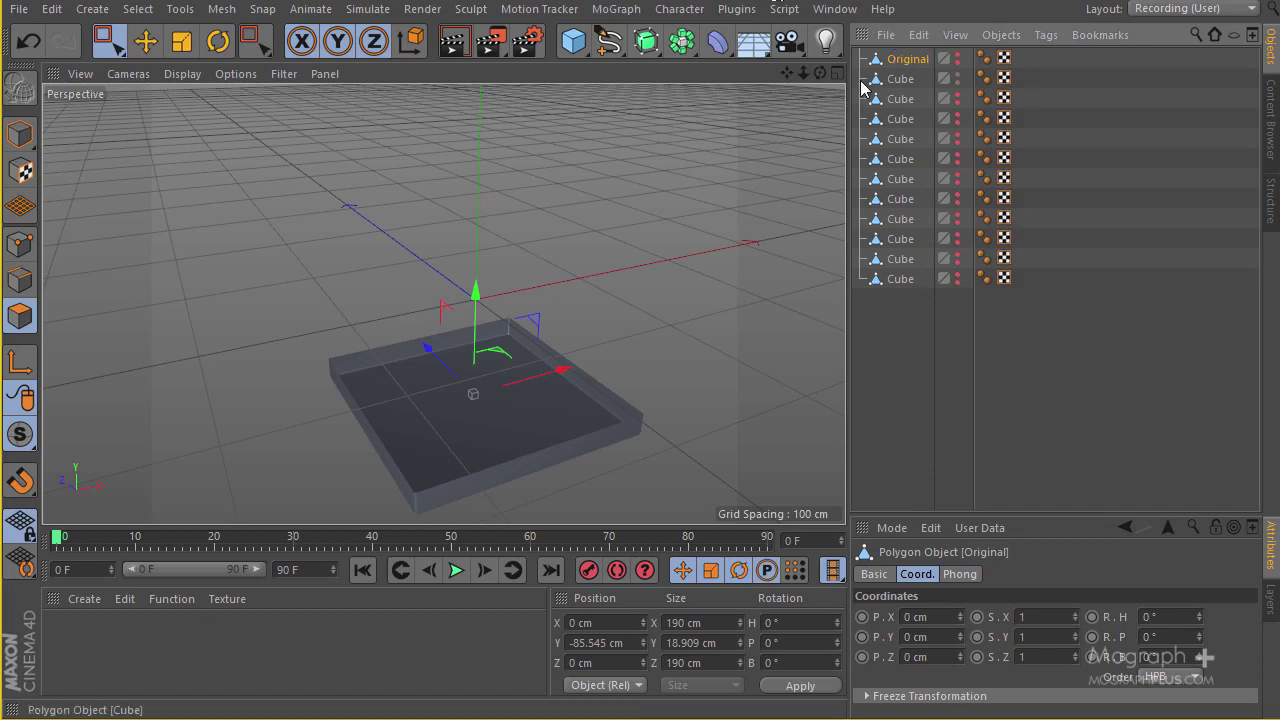
- Display the middle slice on its own to examine its open top and bottom, and hide it again
click(899, 79)
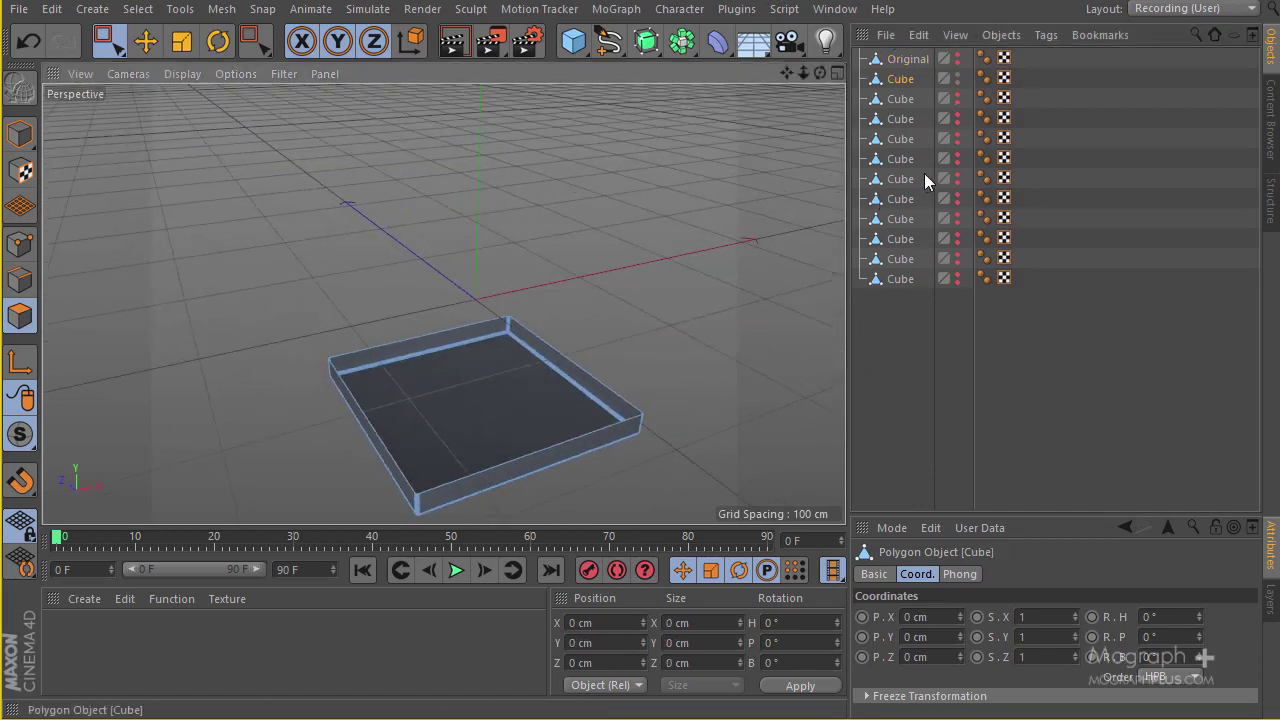
click(957, 180)
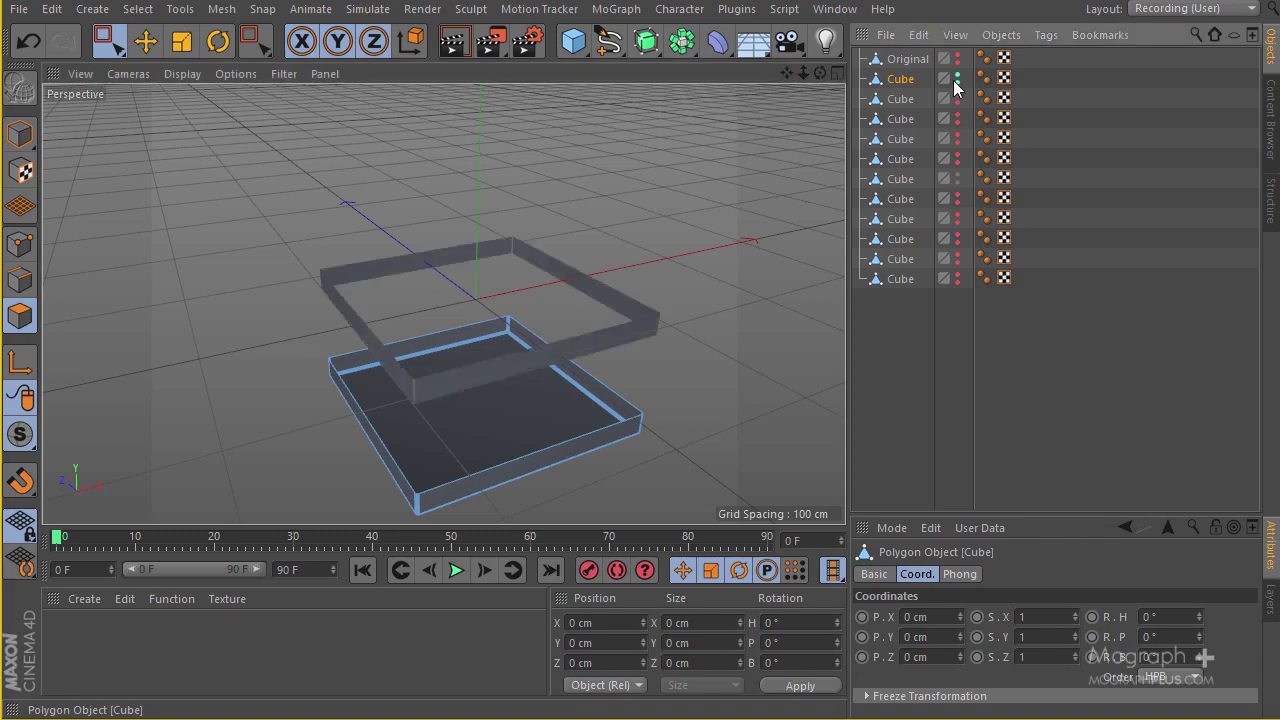
click(957, 78)
alt+drag(533, 296, 585, 300)
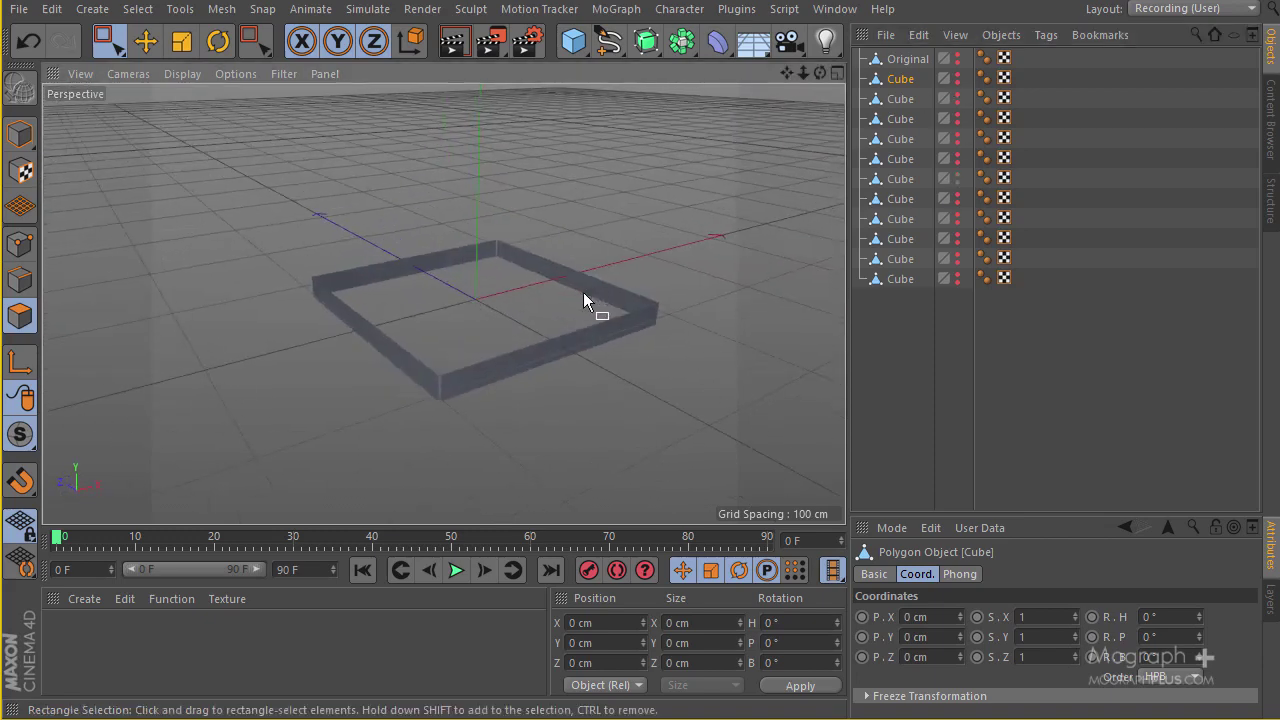
alt+right_drag(463, 333, 463, 381)
alt+drag(457, 322, 664, 300)
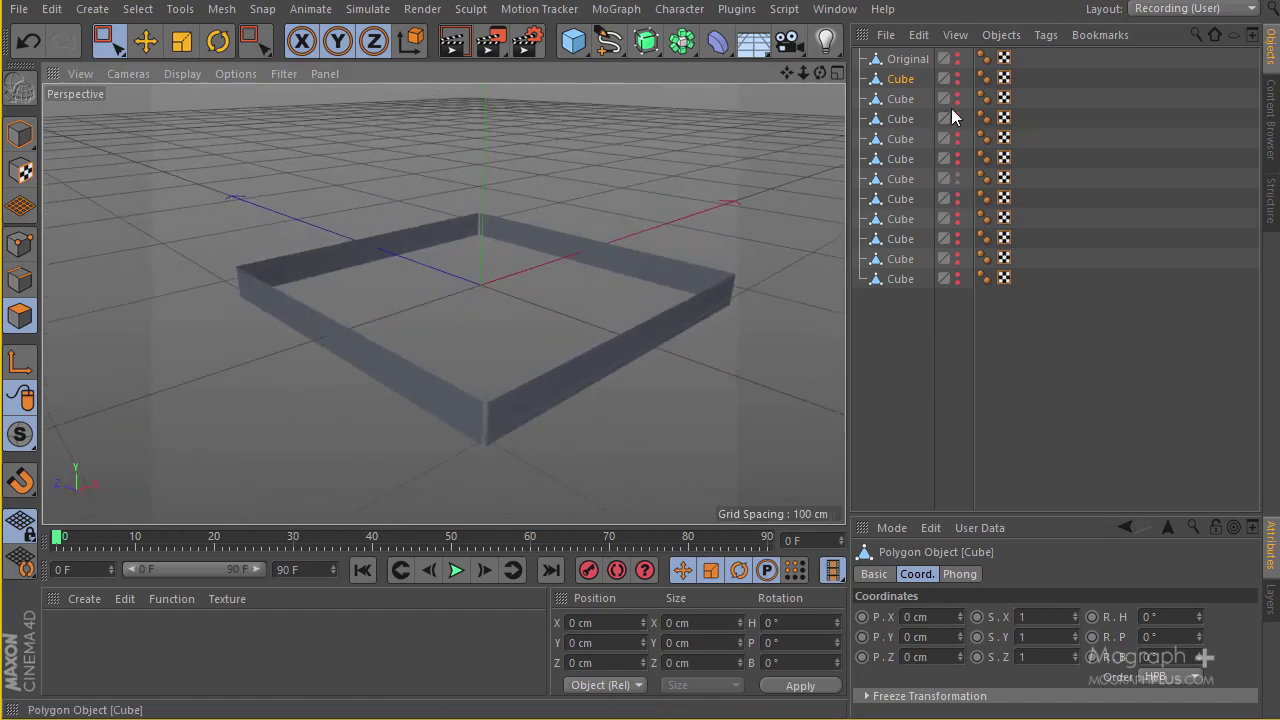
alt+double_click(956, 176)
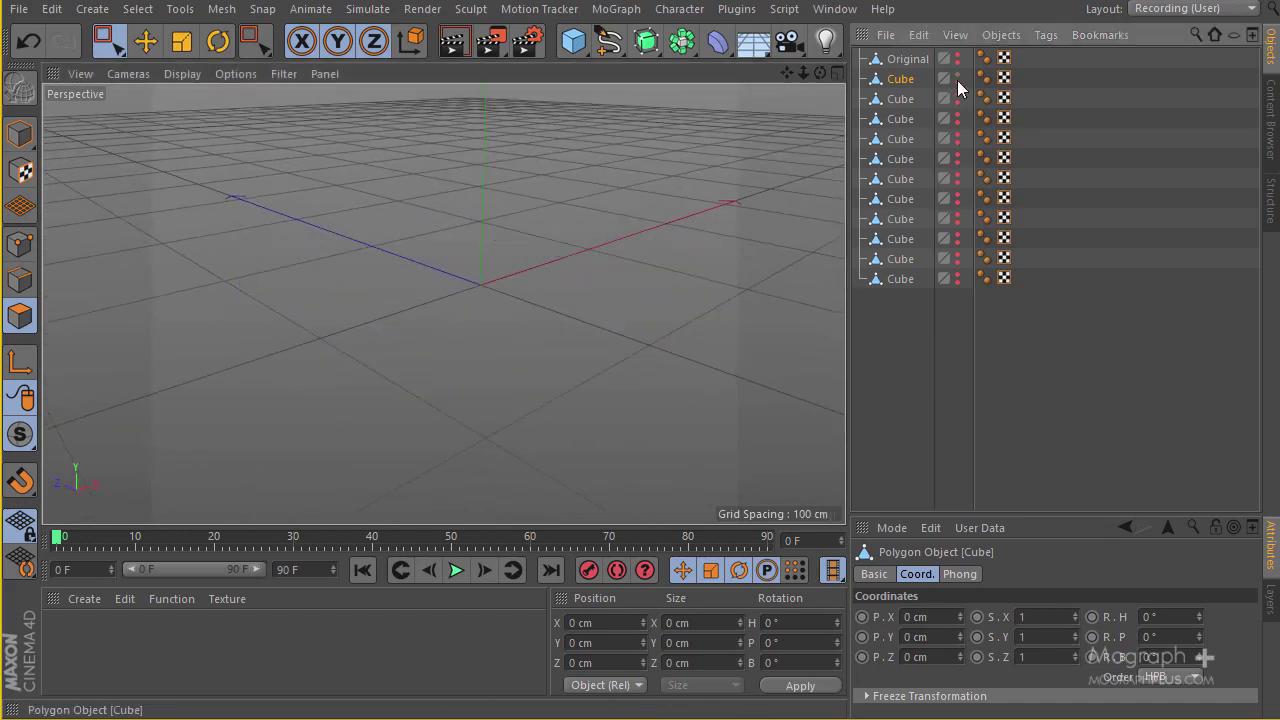
- Show the bottom slice, cap its open top with Close Polygon Hole, and hide the finished slice
click(957, 78)
alt+drag(608, 258, 500, 272)
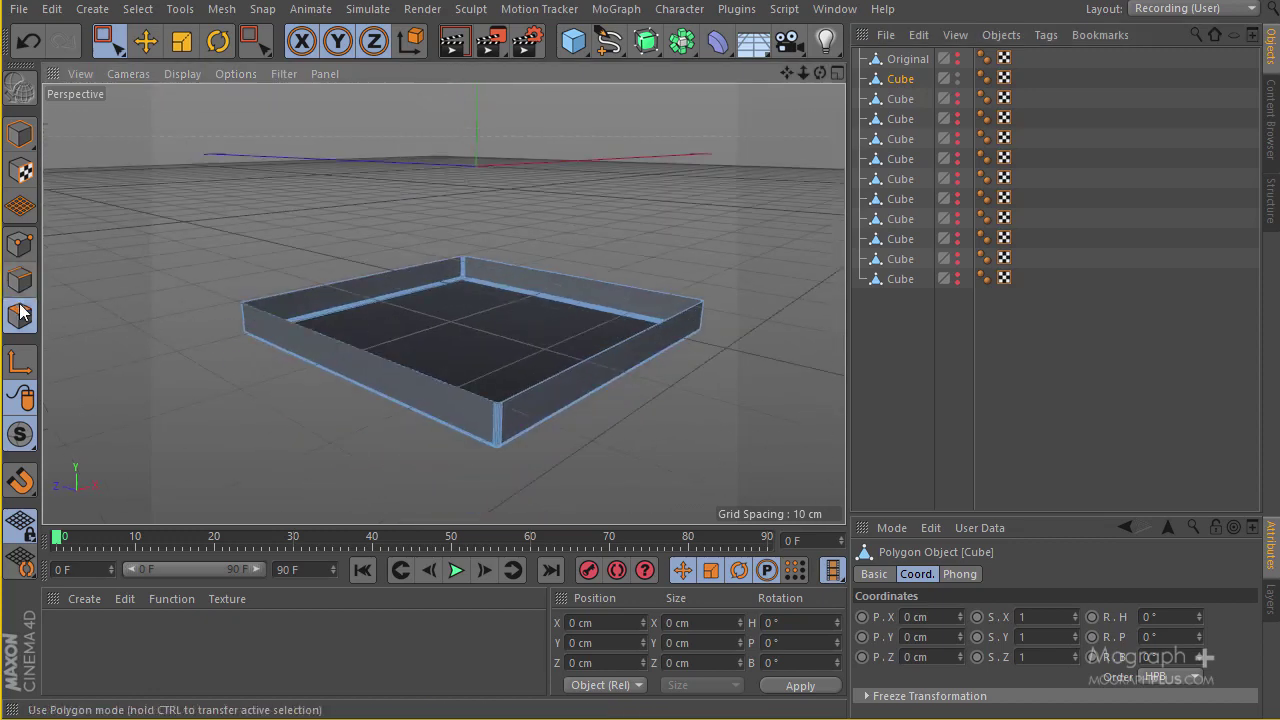
key(m)
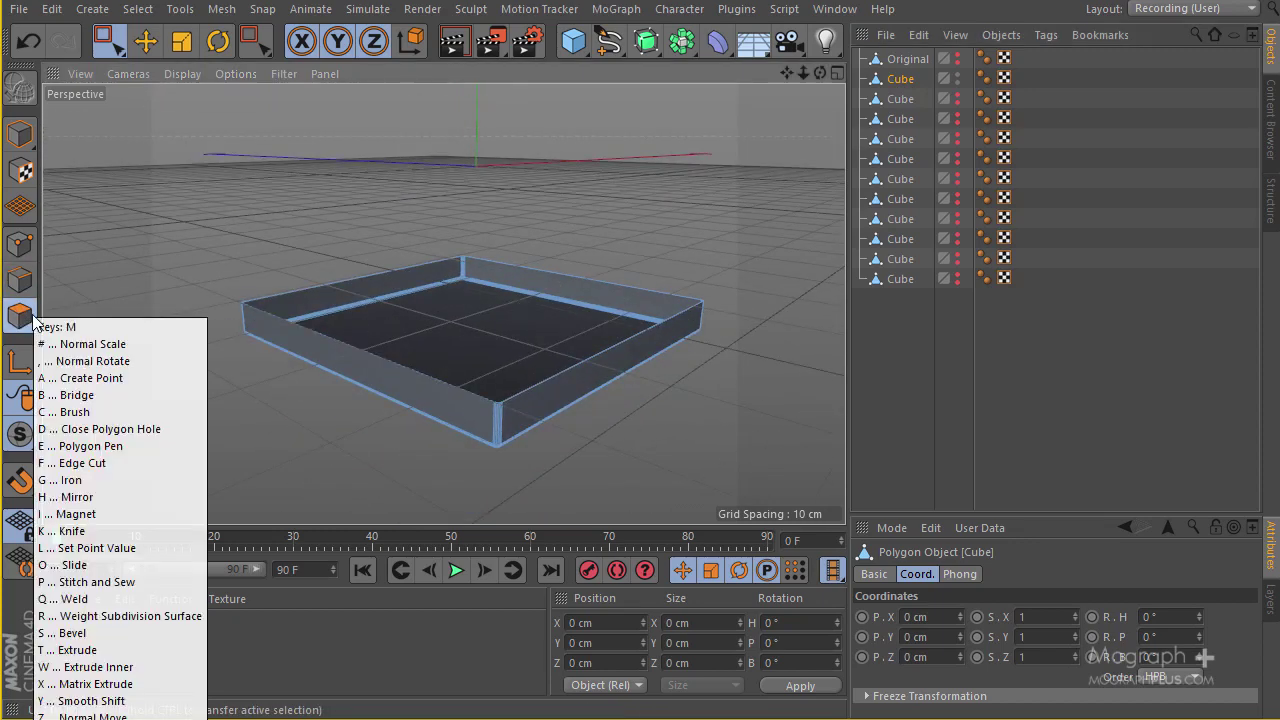
key(d)
click(376, 345)
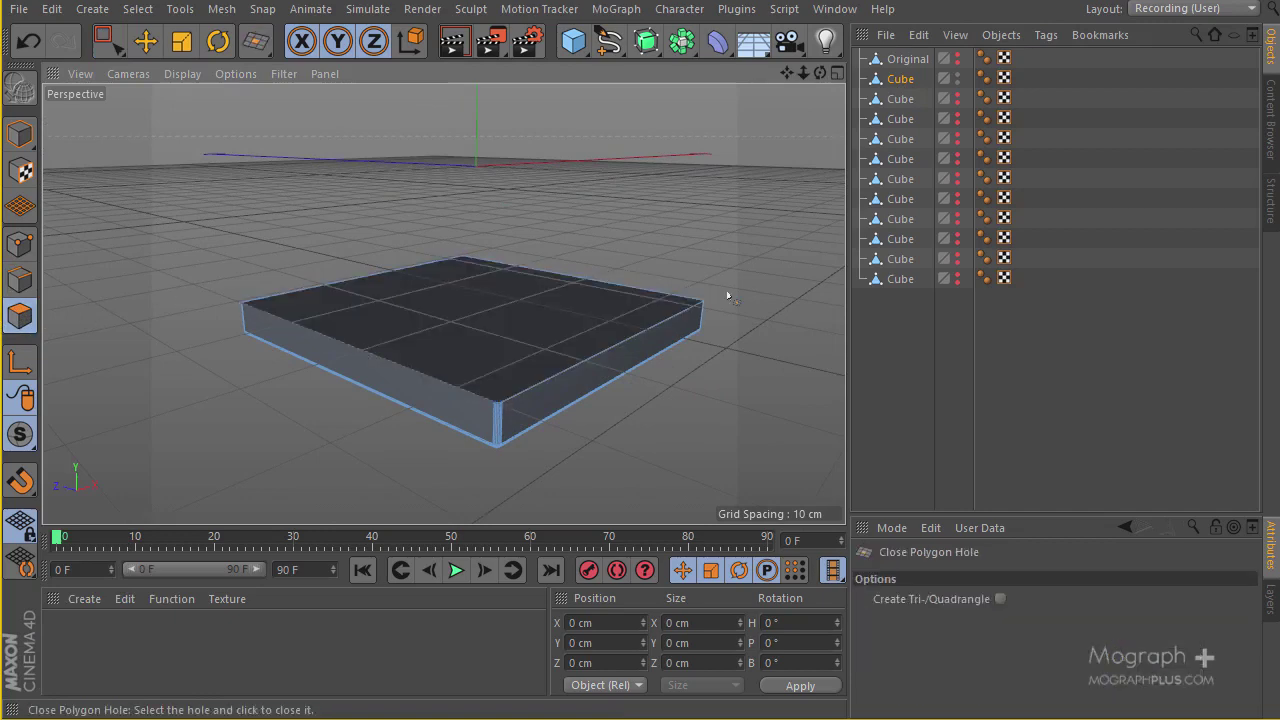
click(957, 78)
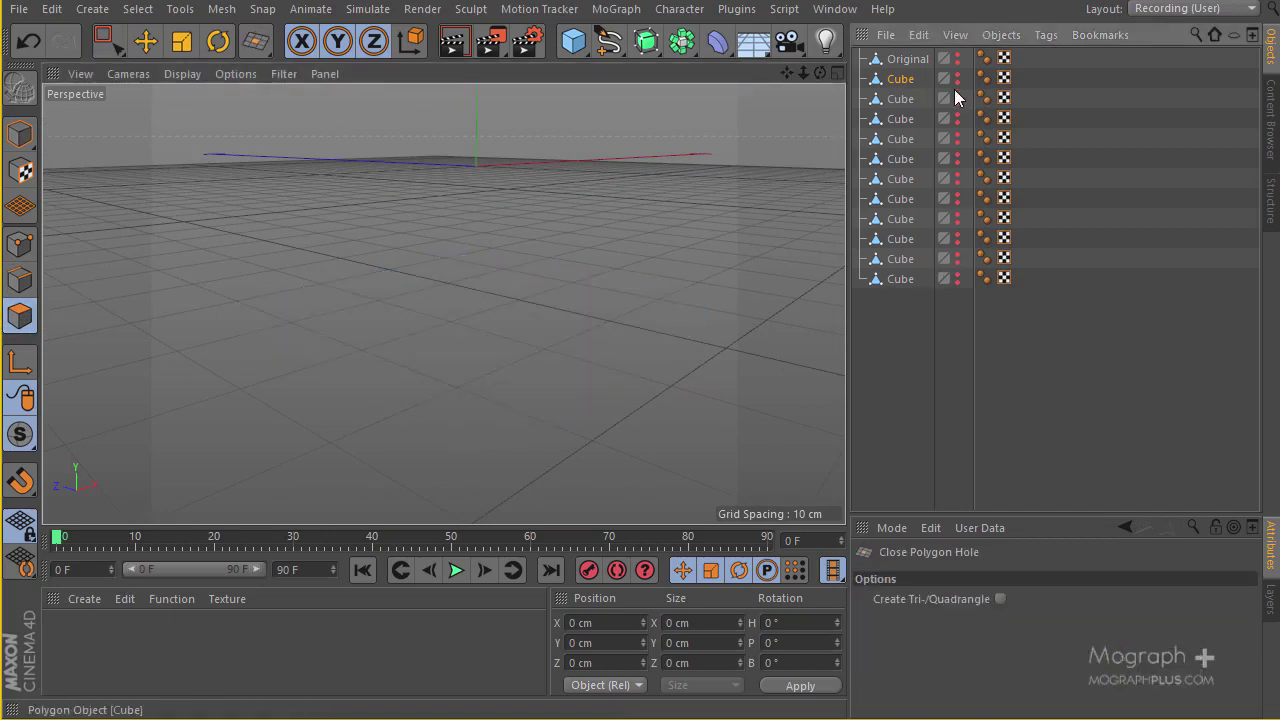
- Show the second slice from the bottom, cap its open top and bottom with Close Polygon Hole, and hide it
click(957, 98)
click(936, 99)
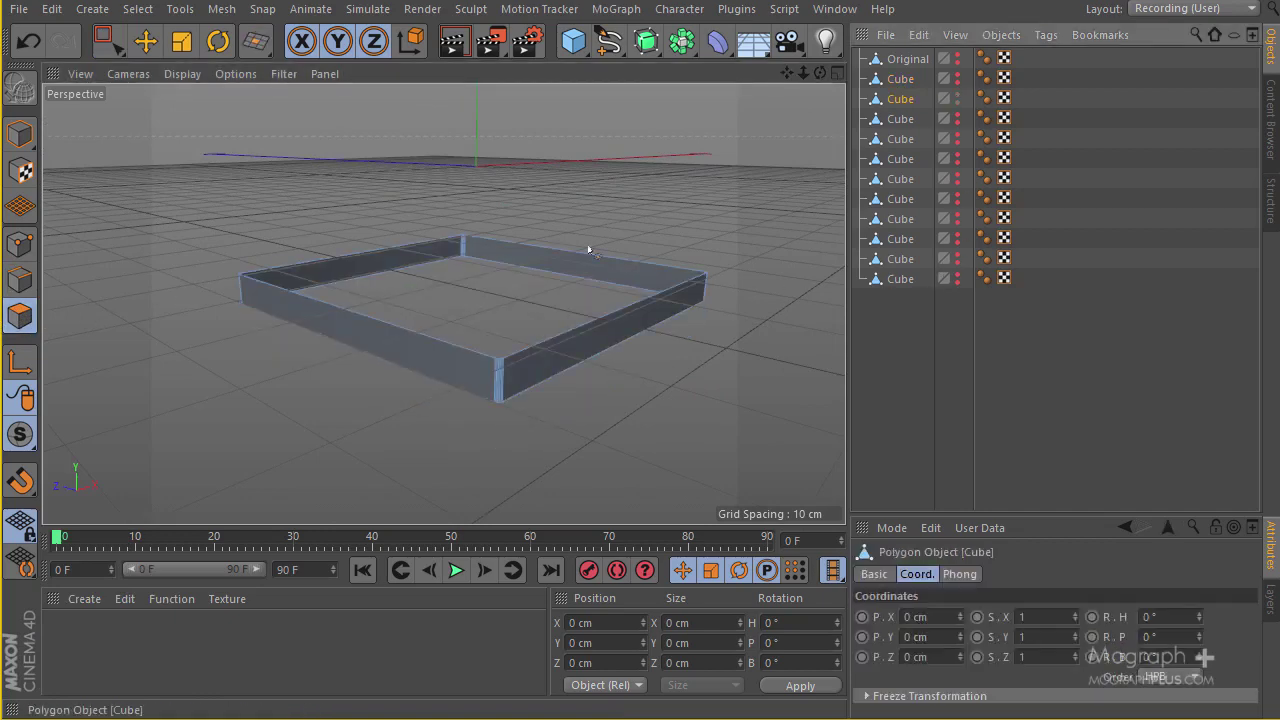
click(527, 358)
alt+drag(520, 375, 510, 325)
click(529, 284)
alt+drag(410, 285, 420, 350)
click(956, 96)
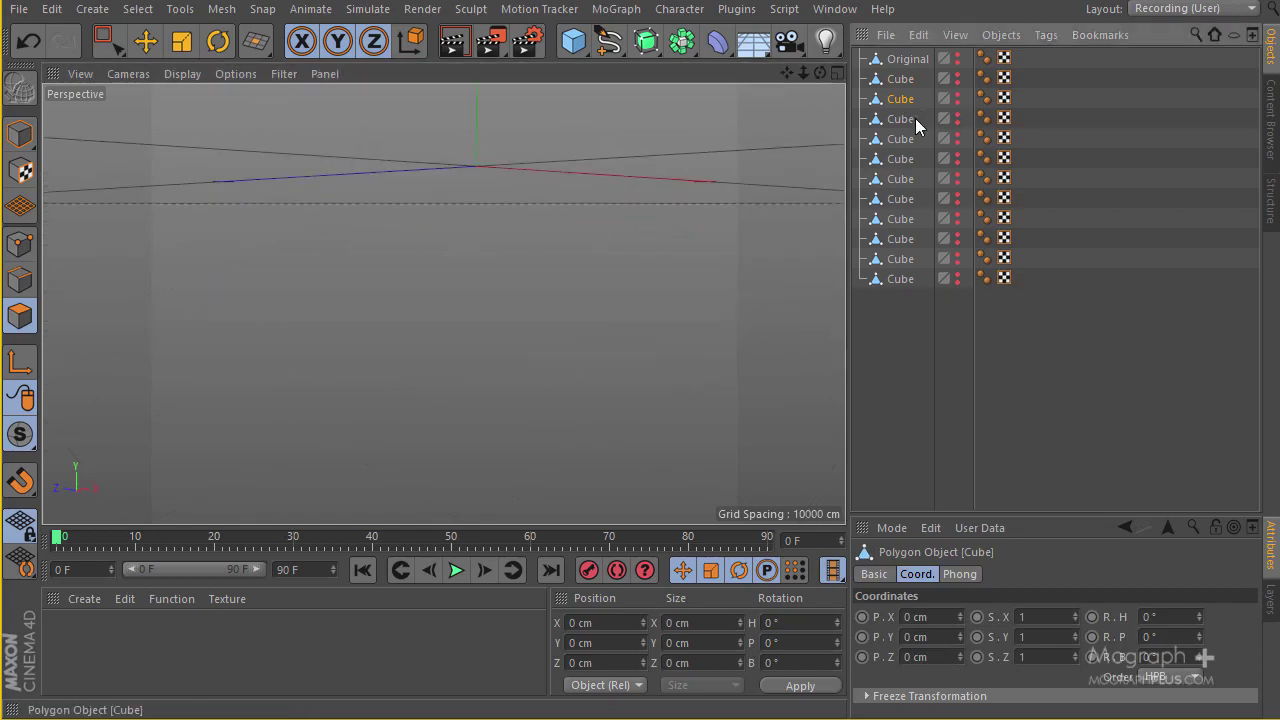
- Show the third slice, close its top and bottom holes with Close Polygon Hole, and hide it again
click(956, 118)
key(h)
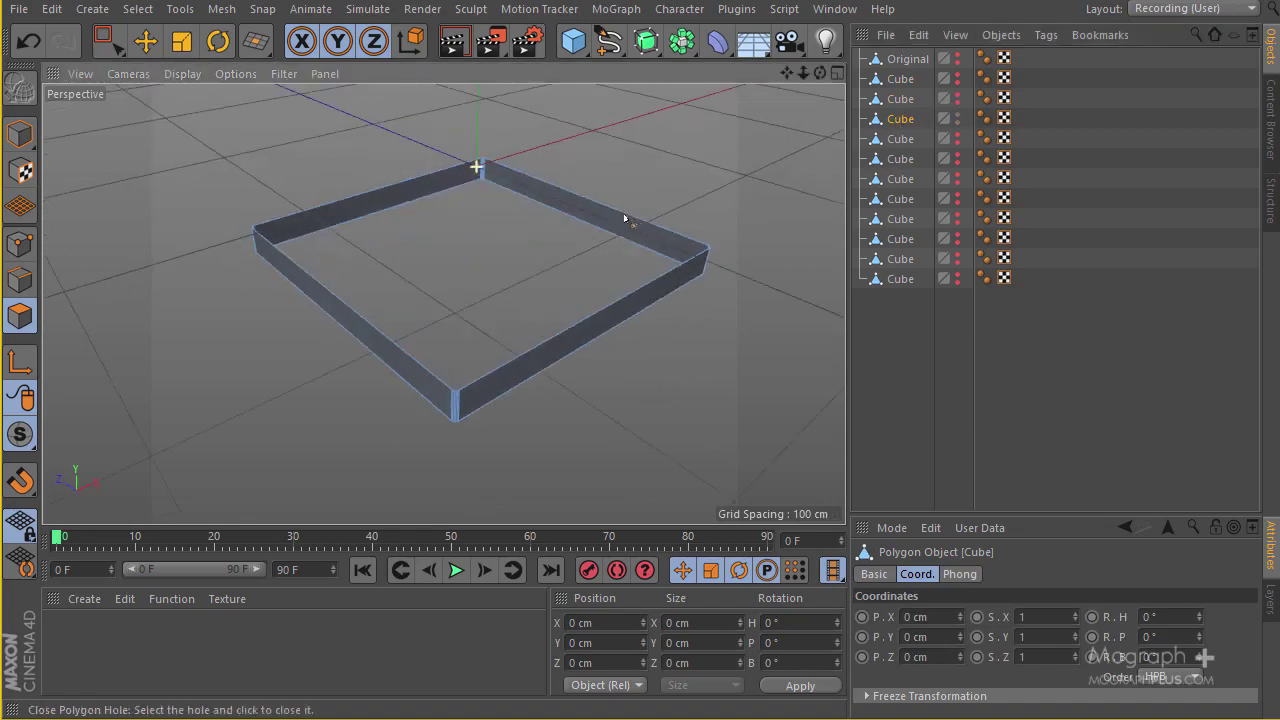
click(565, 305)
alt+drag(503, 260, 423, 320)
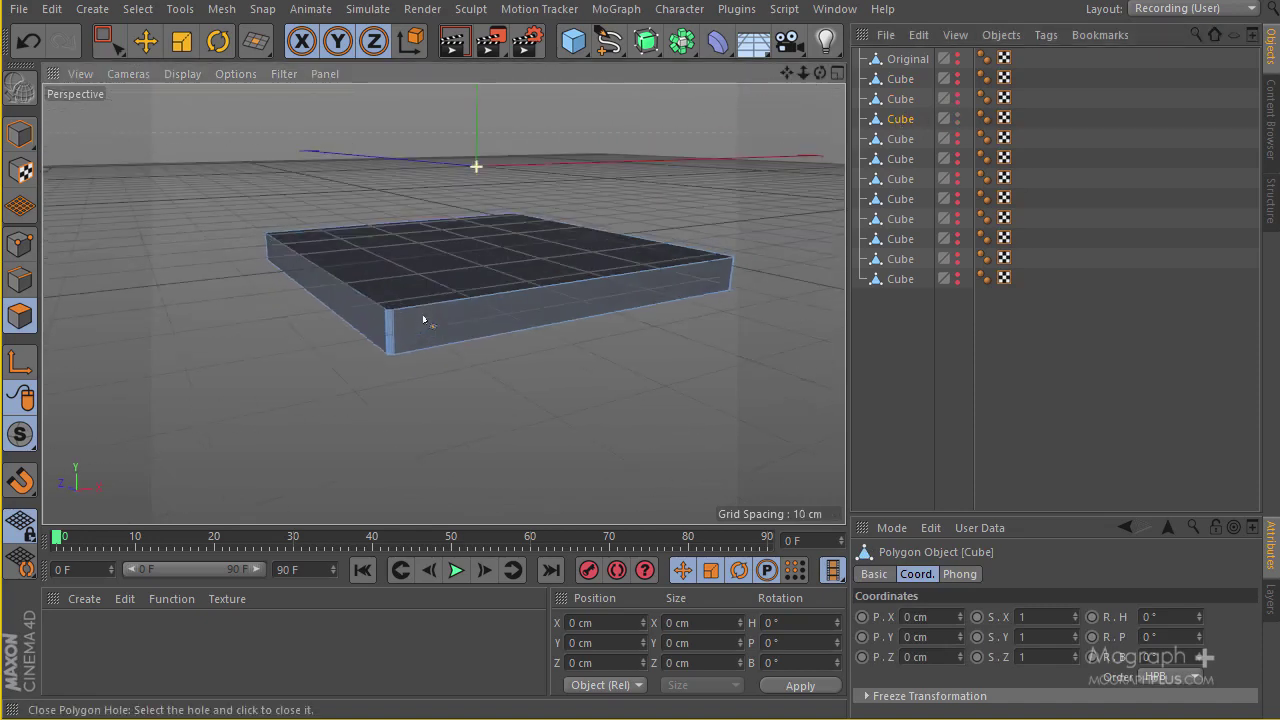
alt+click(958, 118)
alt+click(958, 118)
- Show the fourth slice, cap both of its open ends with Close Polygon Hole, and hide the slice
alt+click(958, 138)
click(872, 139)
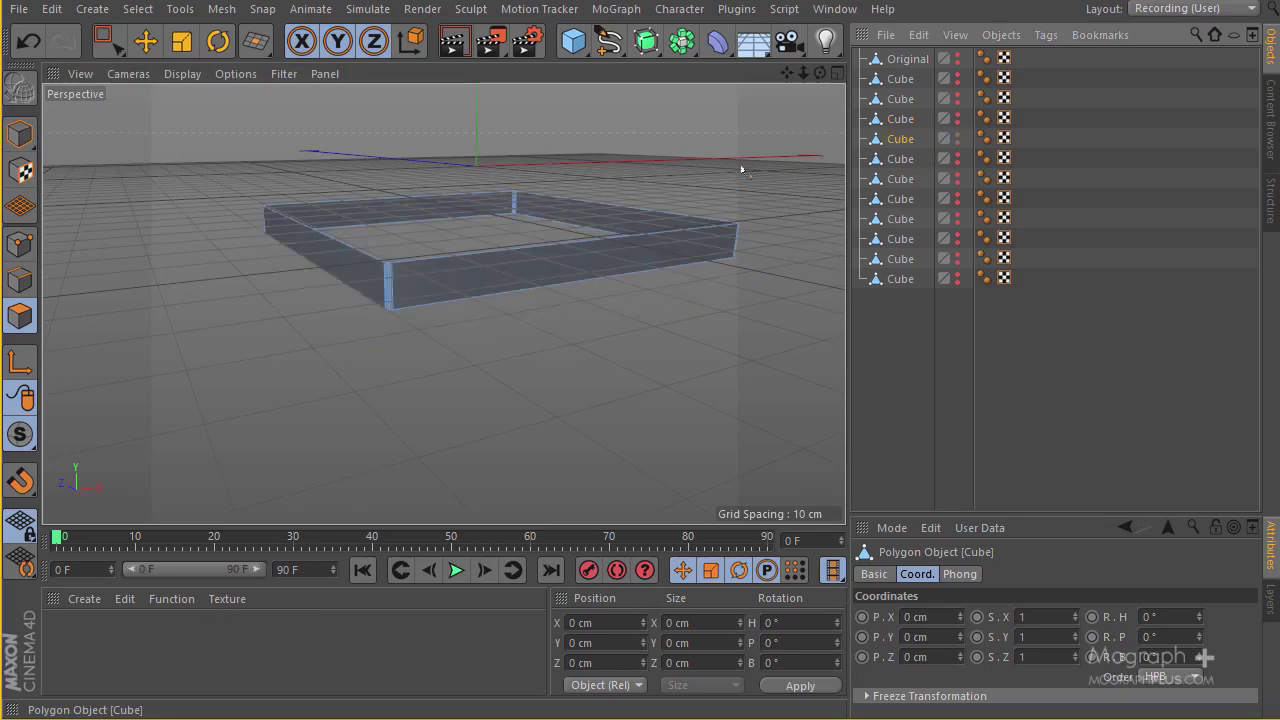
click(549, 240)
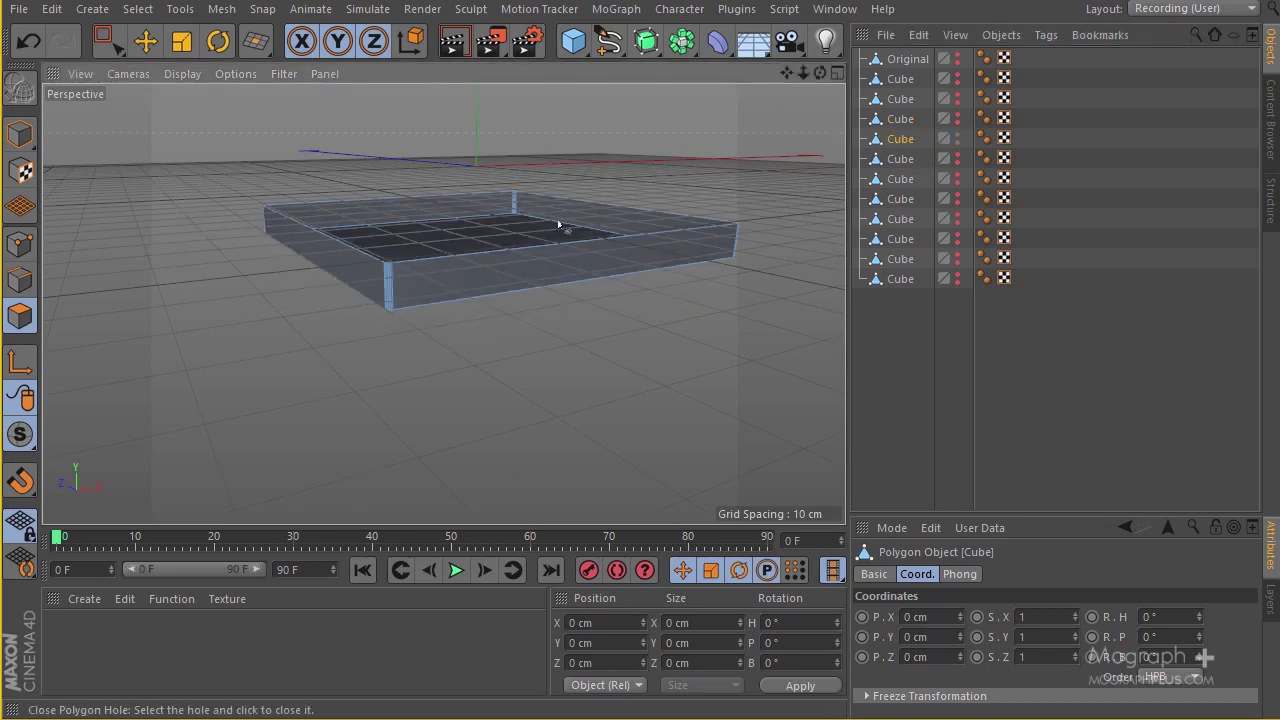
click(955, 140)
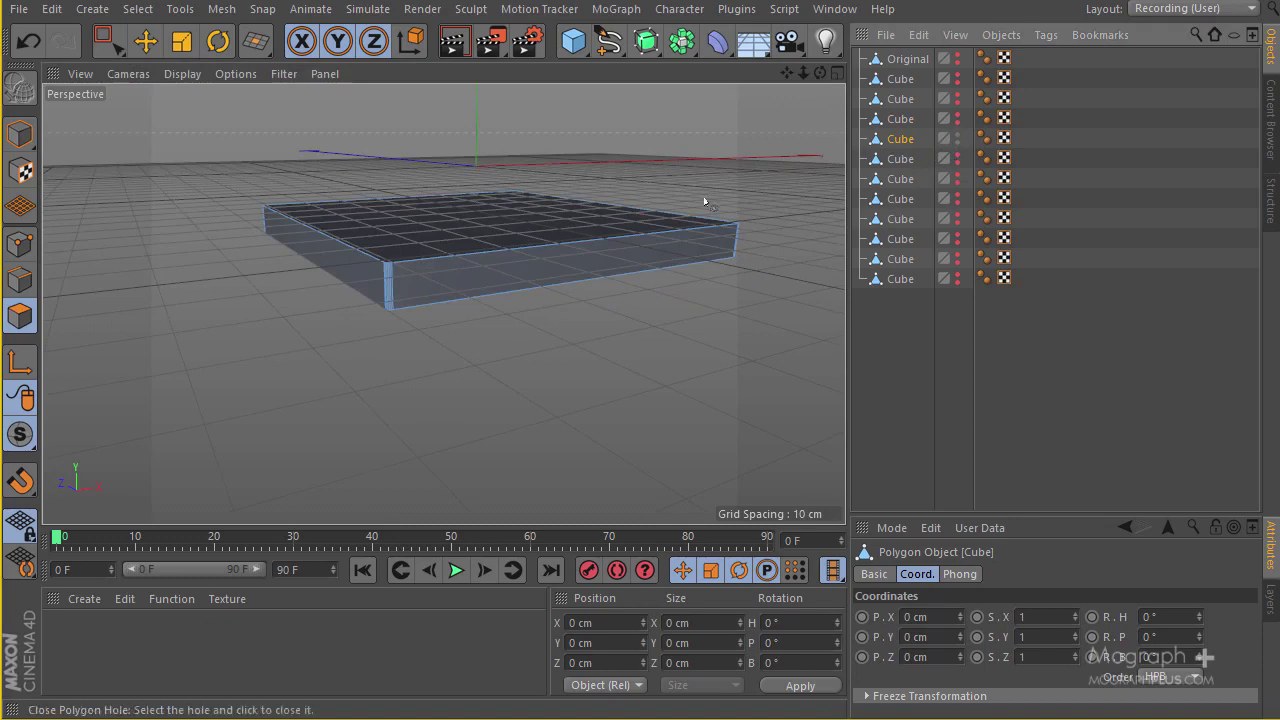
click(957, 138)
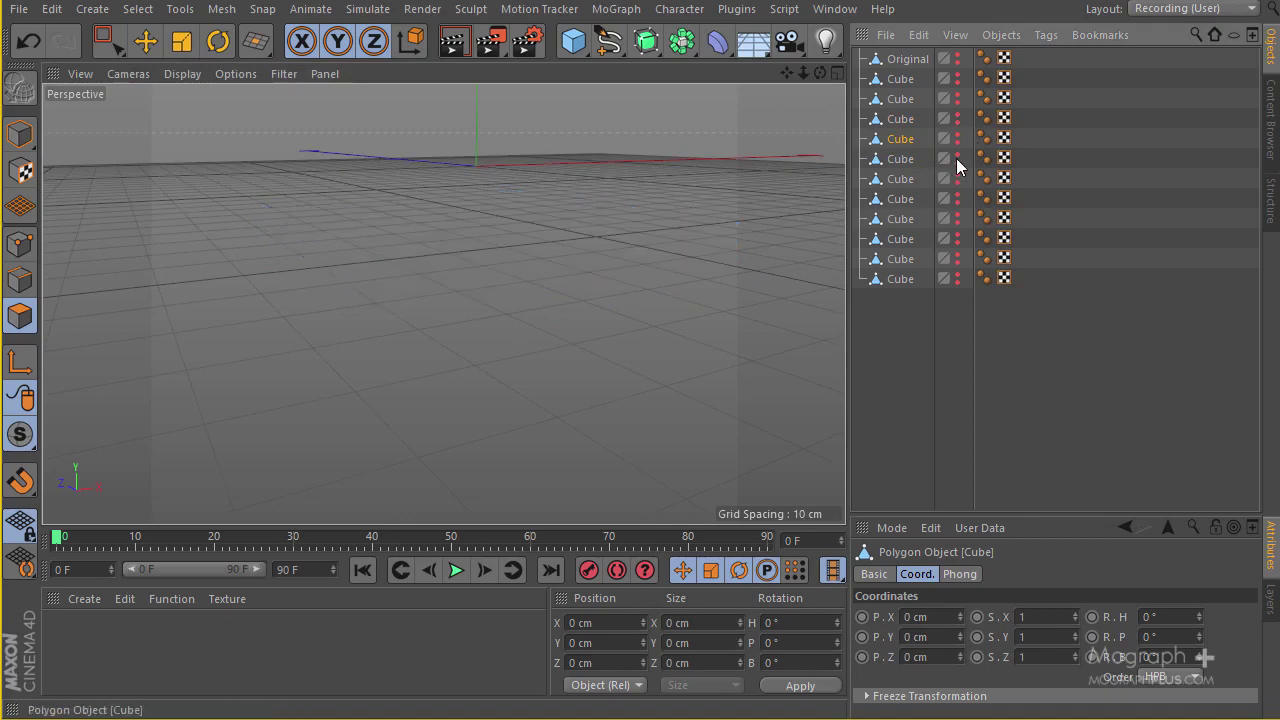
- Show the fifth slice, close its top and bottom holes with Close Polygon Hole, and hide it
click(956, 158)
click(912, 160)
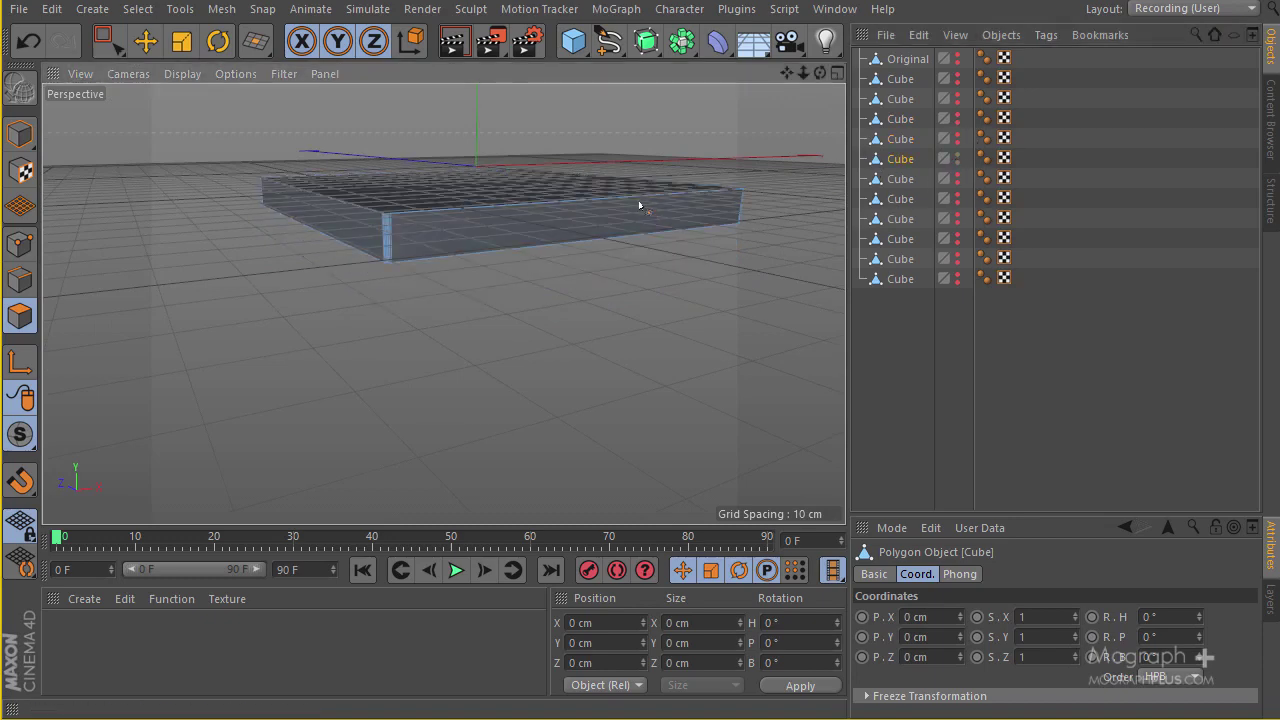
click(622, 241)
alt+drag(622, 208, 626, 269)
alt+middle_drag(688, 203, 746, 249)
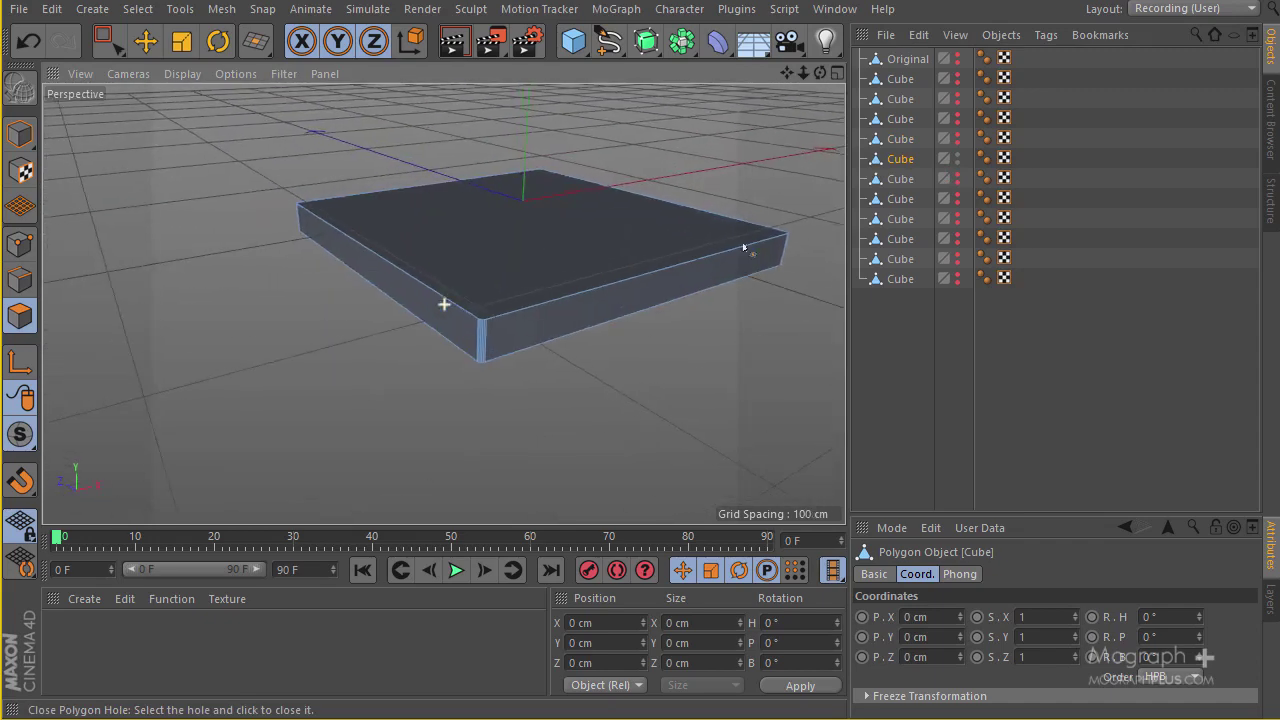
click(958, 157)
- Show the sixth slice, cap its open top and bottom with Close Polygon Hole, and hide it
click(957, 178)
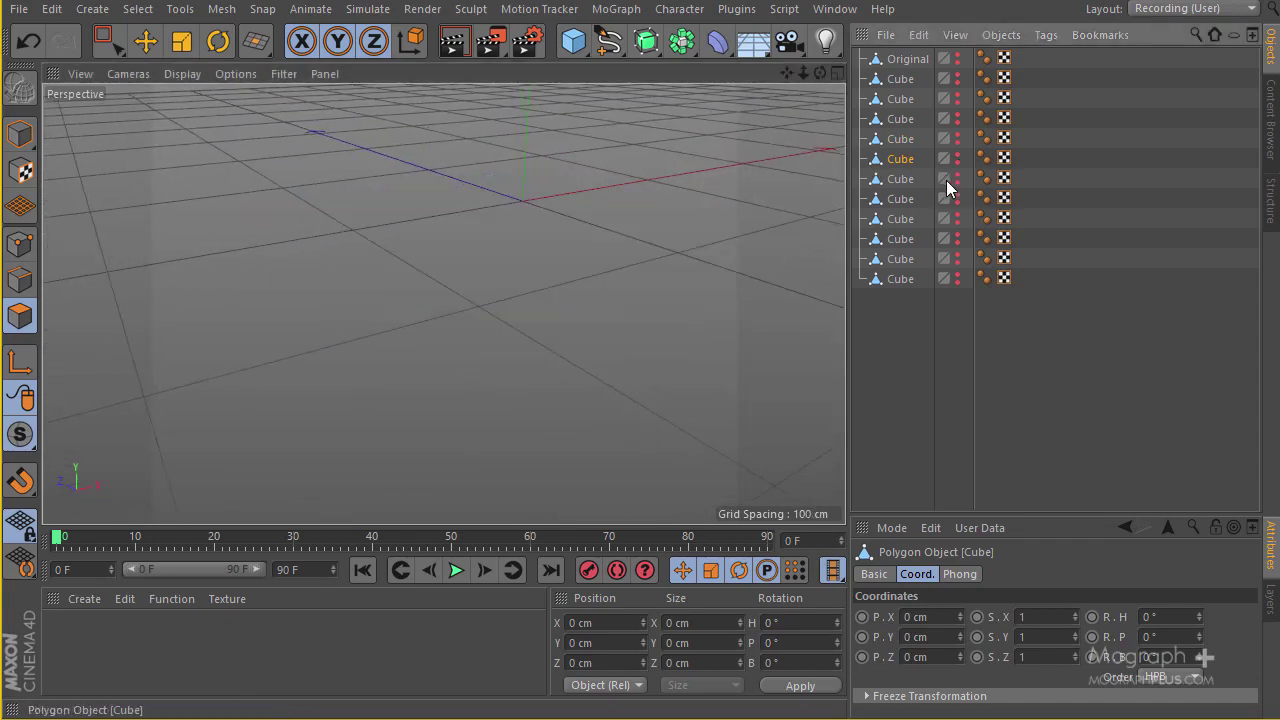
click(904, 180)
click(651, 251)
mouse_move(590, 290)
alt+mouse_down()
mouse_move(583, 187)
mouse_move(594, 281)
alt+mouse_up()
click(597, 183)
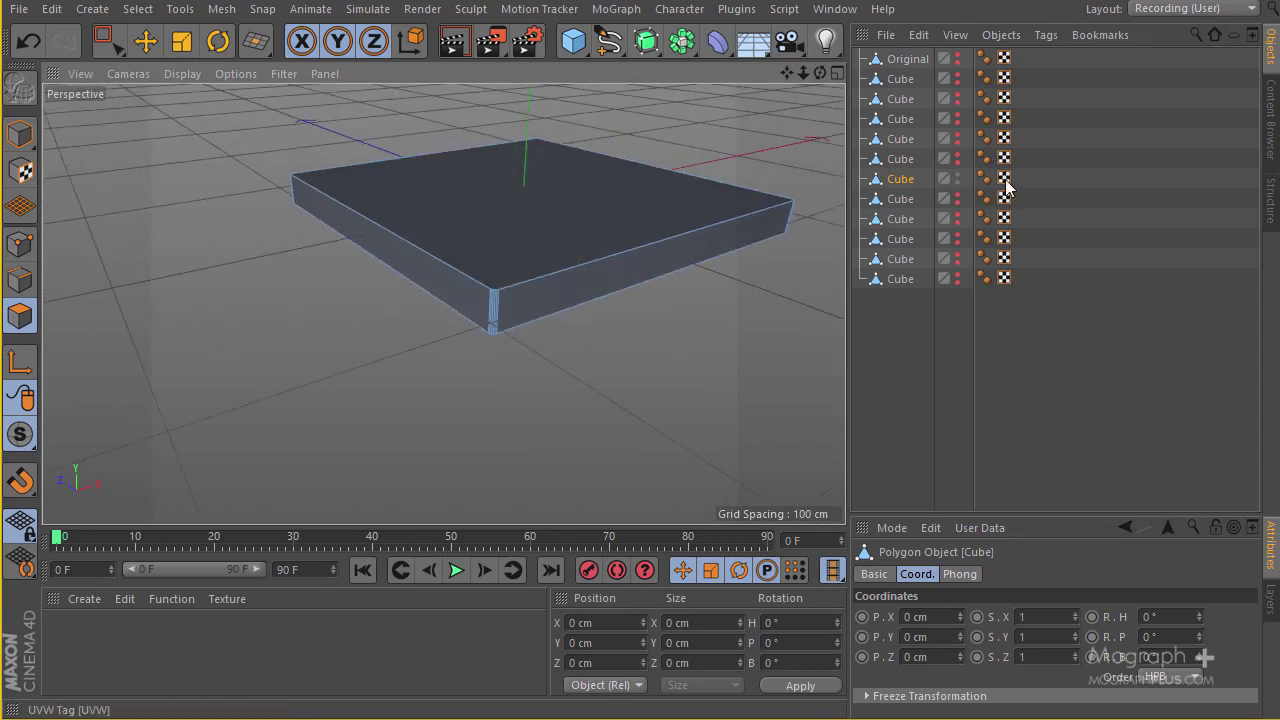
click(954, 179)
- Show the seventh slice, close both of its holes with Close Polygon Hole, and hide the slice
click(957, 198)
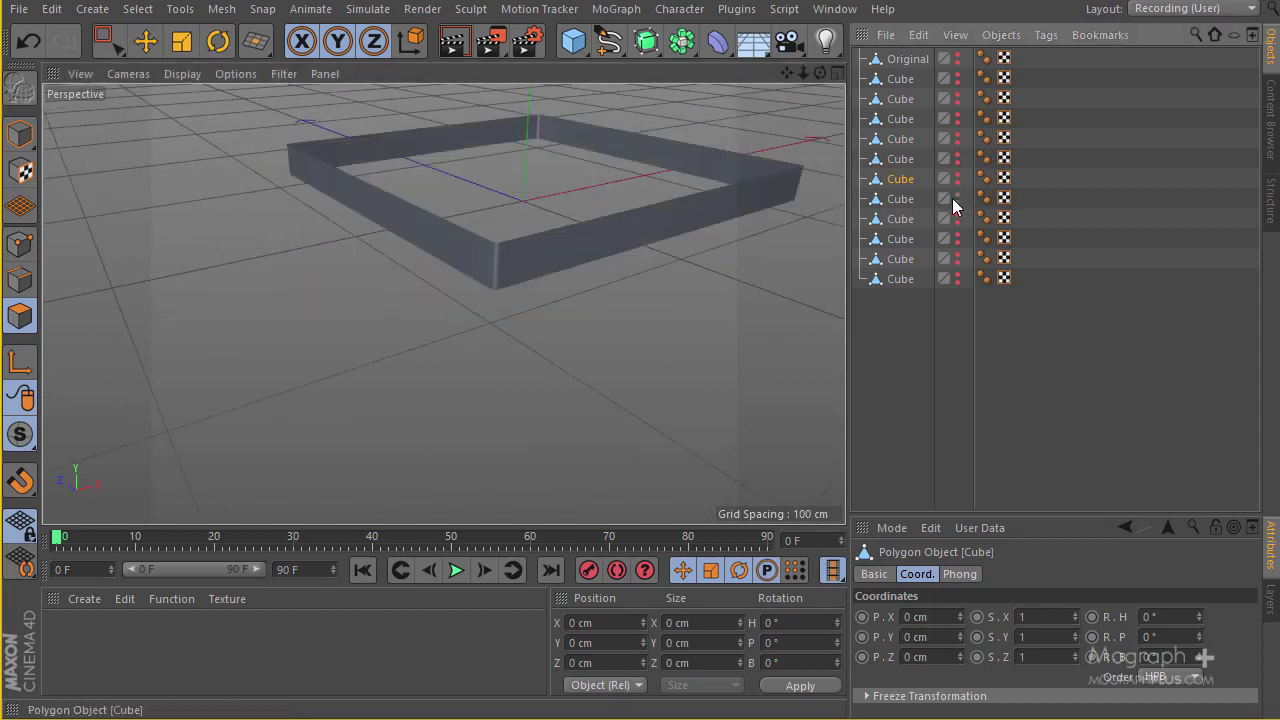
click(904, 198)
click(654, 251)
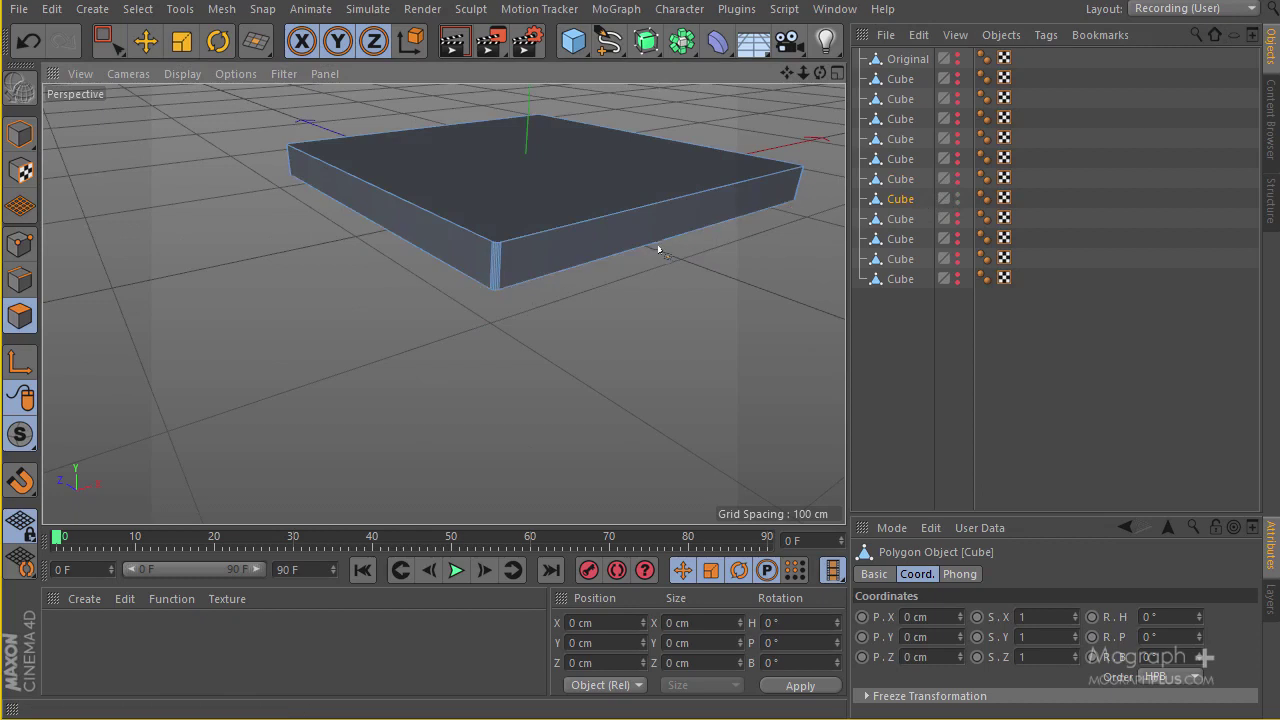
click(957, 198)
- Show the eighth slice, cap its top and bottom with Close Polygon Hole, and hide the finished slice
click(957, 218)
click(898, 219)
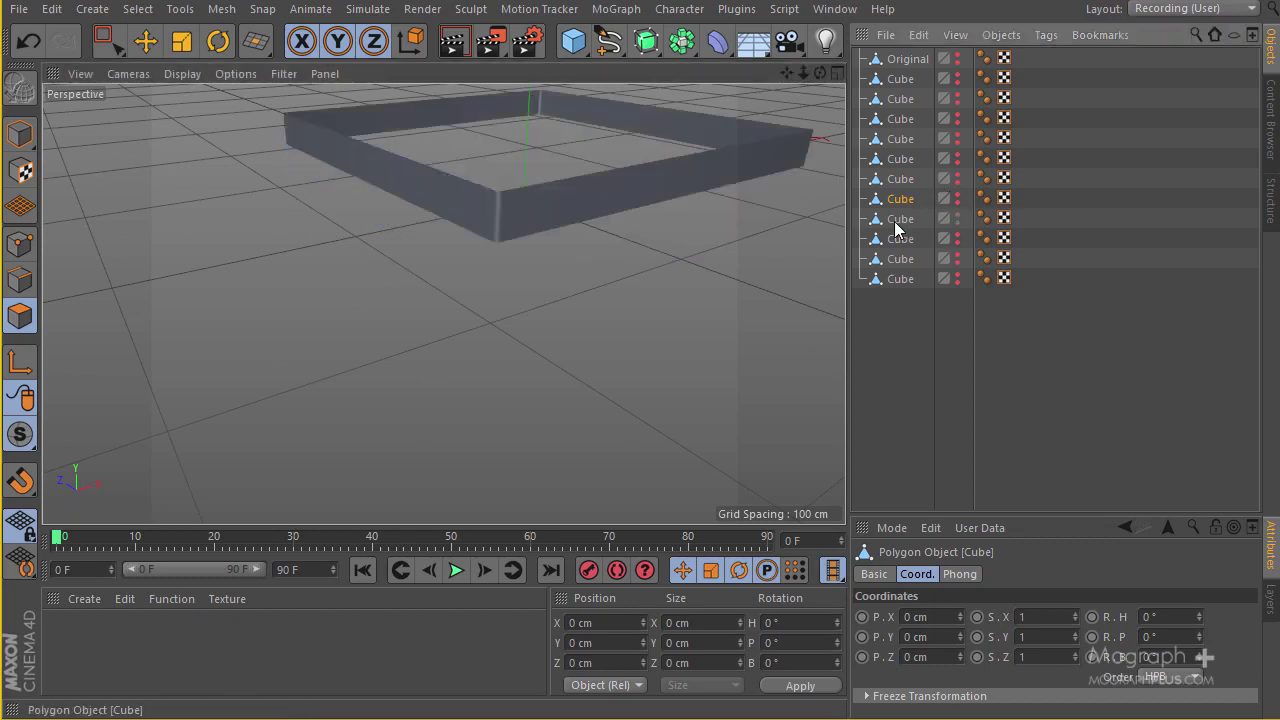
click(720, 194)
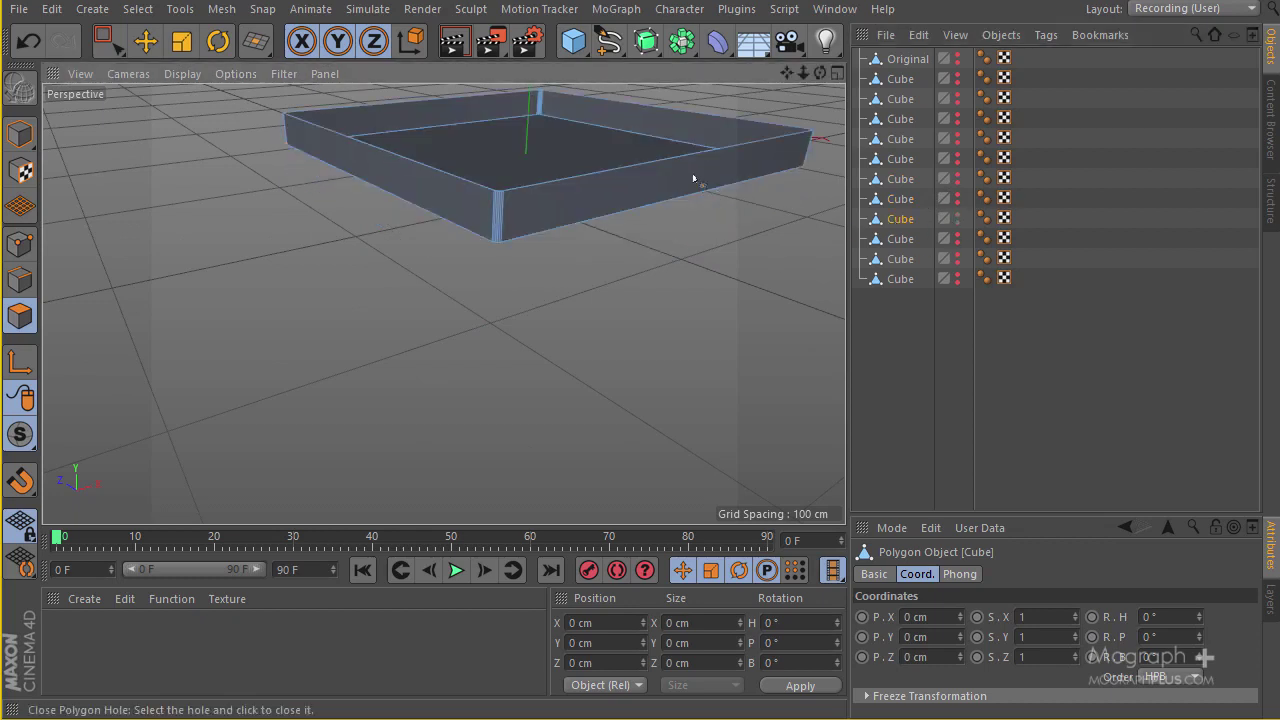
click(956, 218)
- Show the ninth slice, close its open top and underside with Close Polygon Hole, and hide it
alt+middle_drag(443, 303, 348, 505)
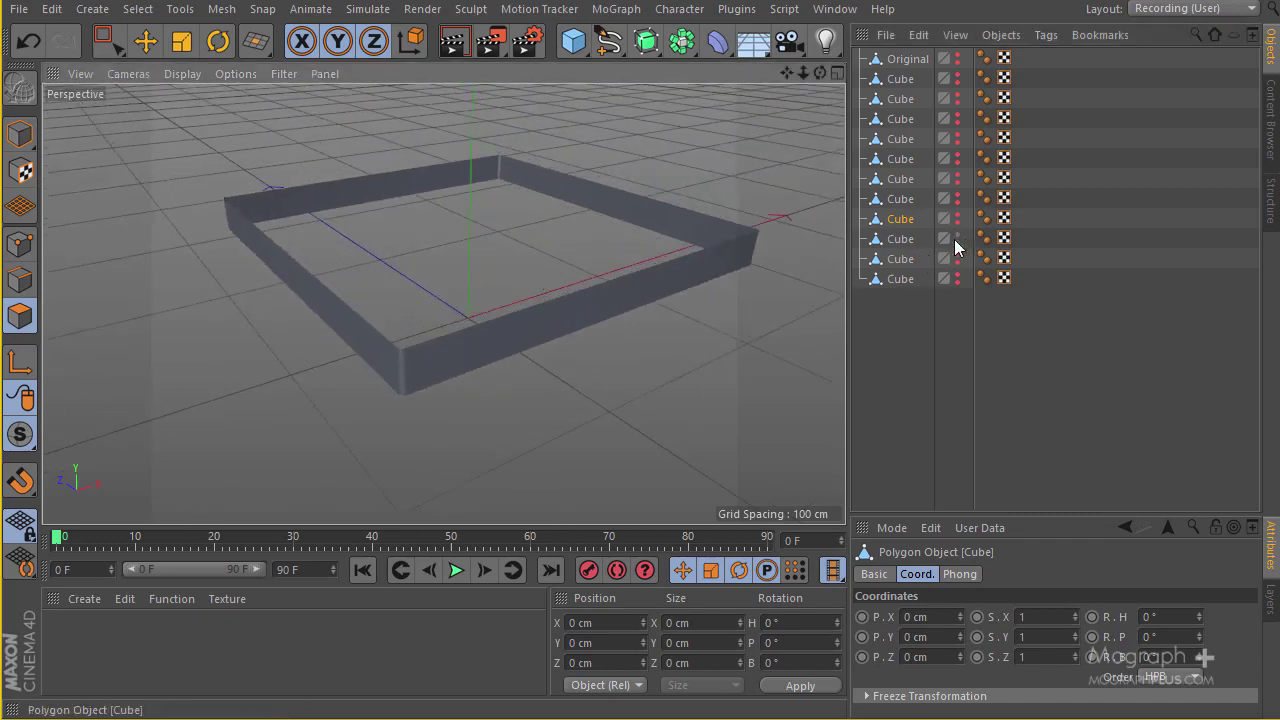
click(903, 239)
key(m)
key(d)
click(586, 286)
alt+drag(586, 286, 586, 206)
click(585, 219)
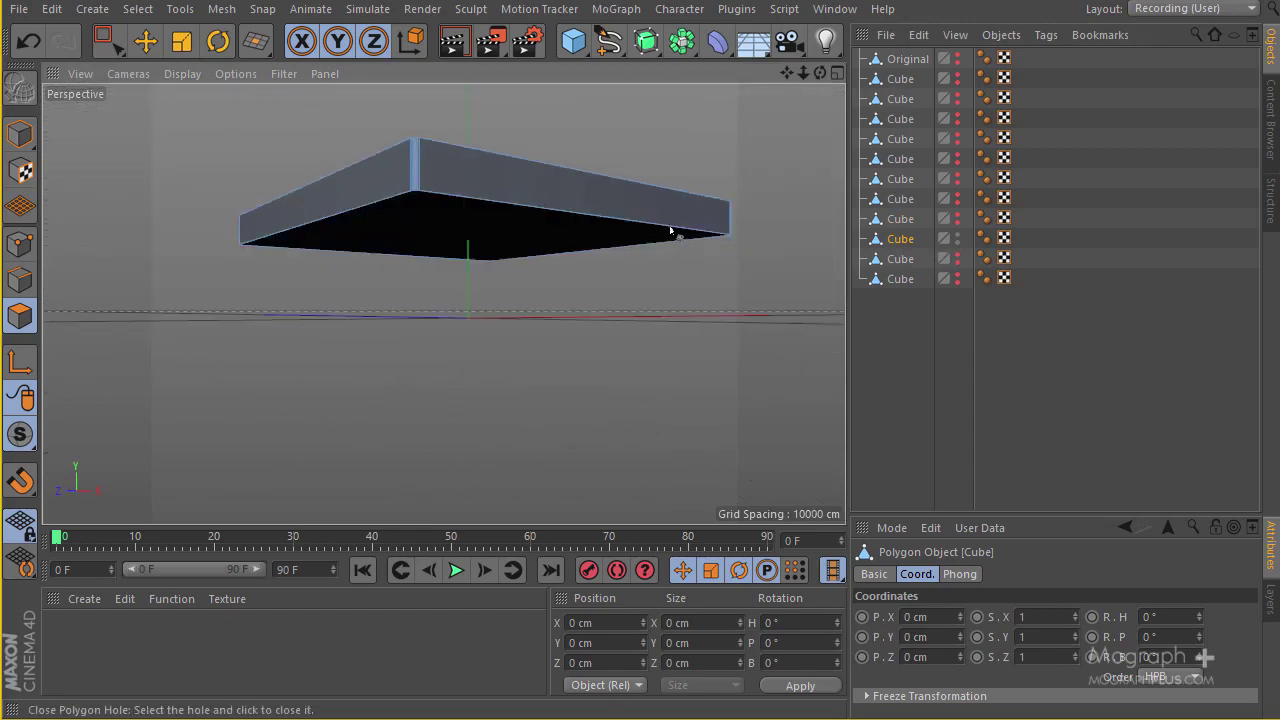
alt+click(954, 239)
alt+click(954, 239)
- Show the tenth slice, cap its underside and top with Close Polygon Hole, and hide it
alt+click(953, 254)
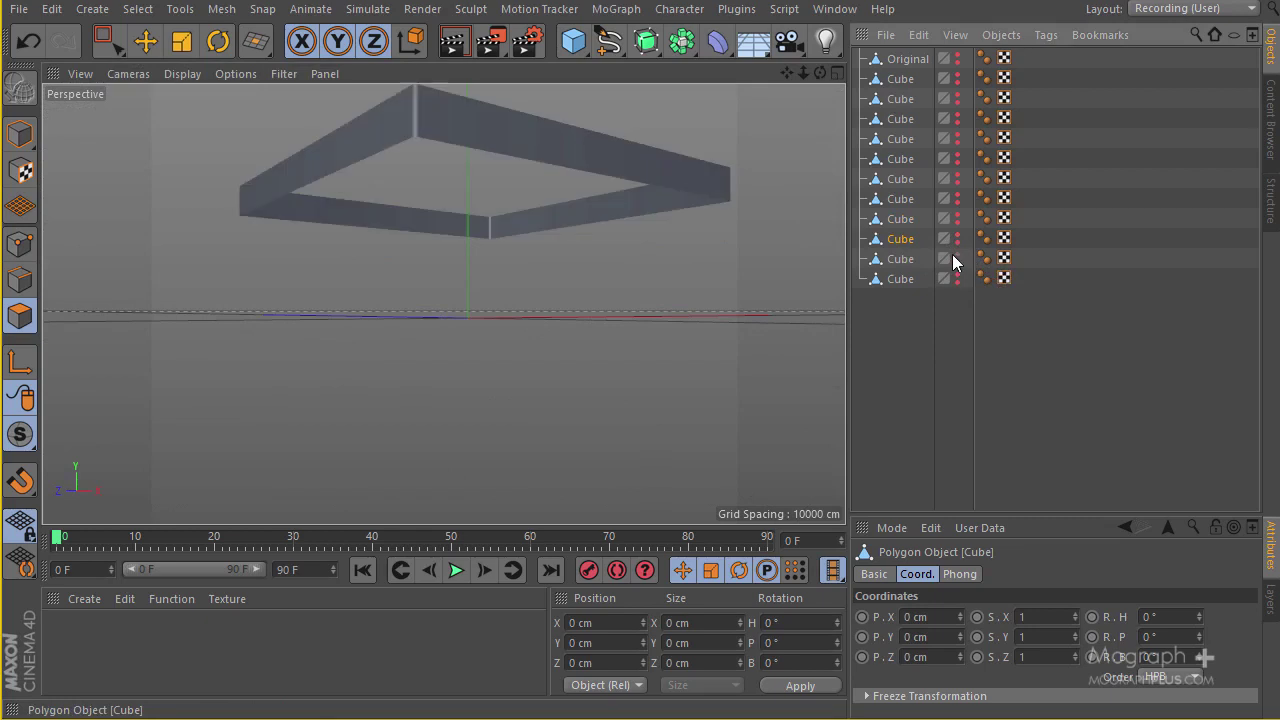
click(900, 259)
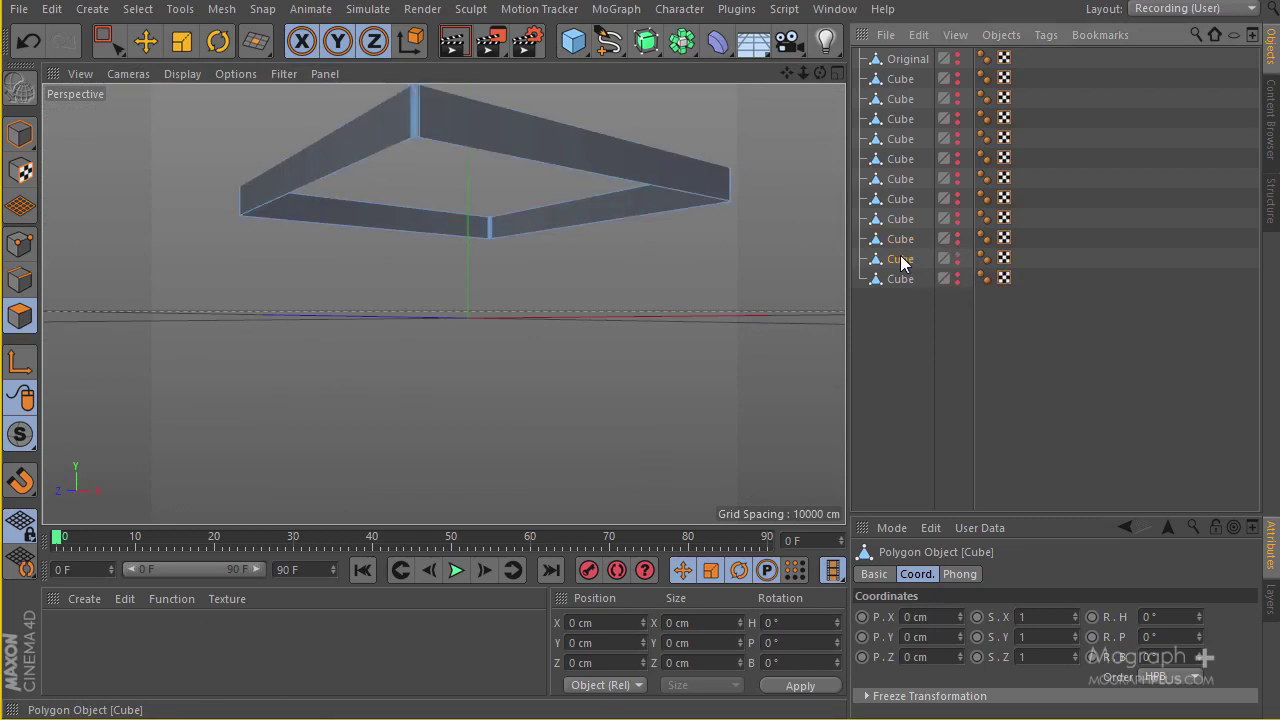
click(552, 187)
alt+drag(552, 183, 554, 264)
click(566, 293)
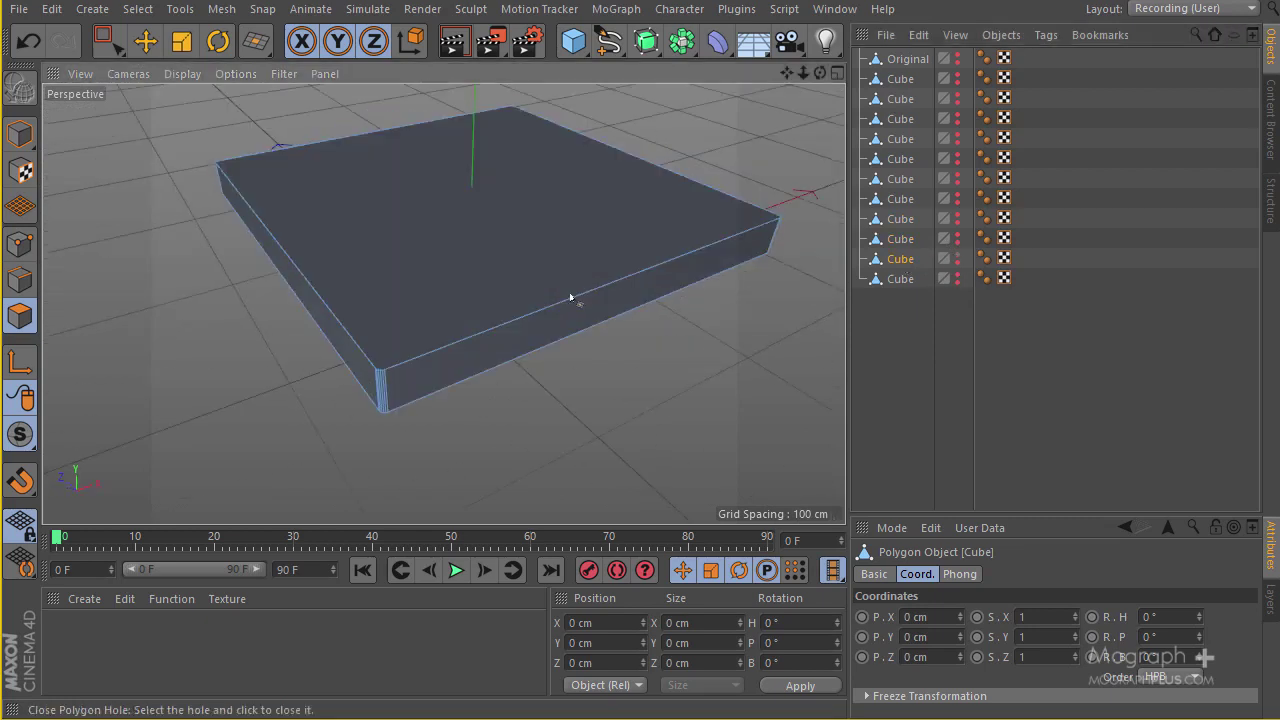
click(956, 256)
click(956, 258)
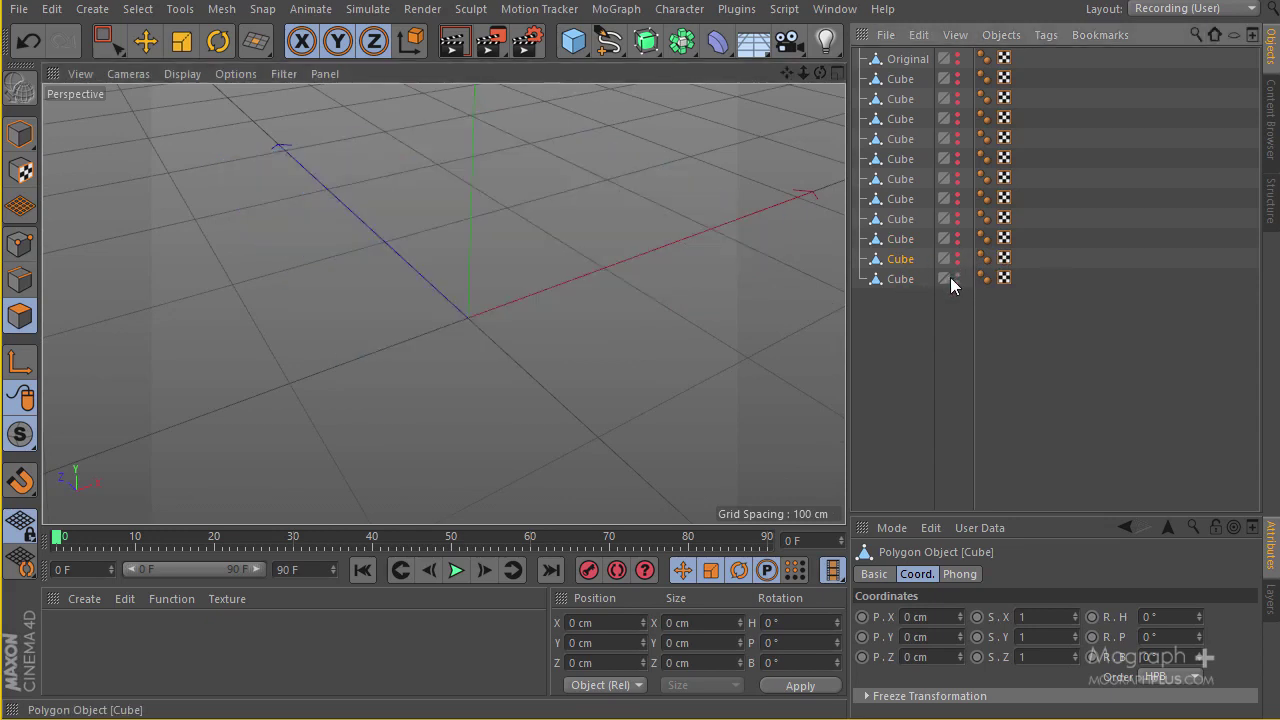
- Show the topmost slice and cap its open underside with Close Polygon Hole
alt+click(952, 277)
click(888, 278)
alt+drag(660, 290, 470, 210)
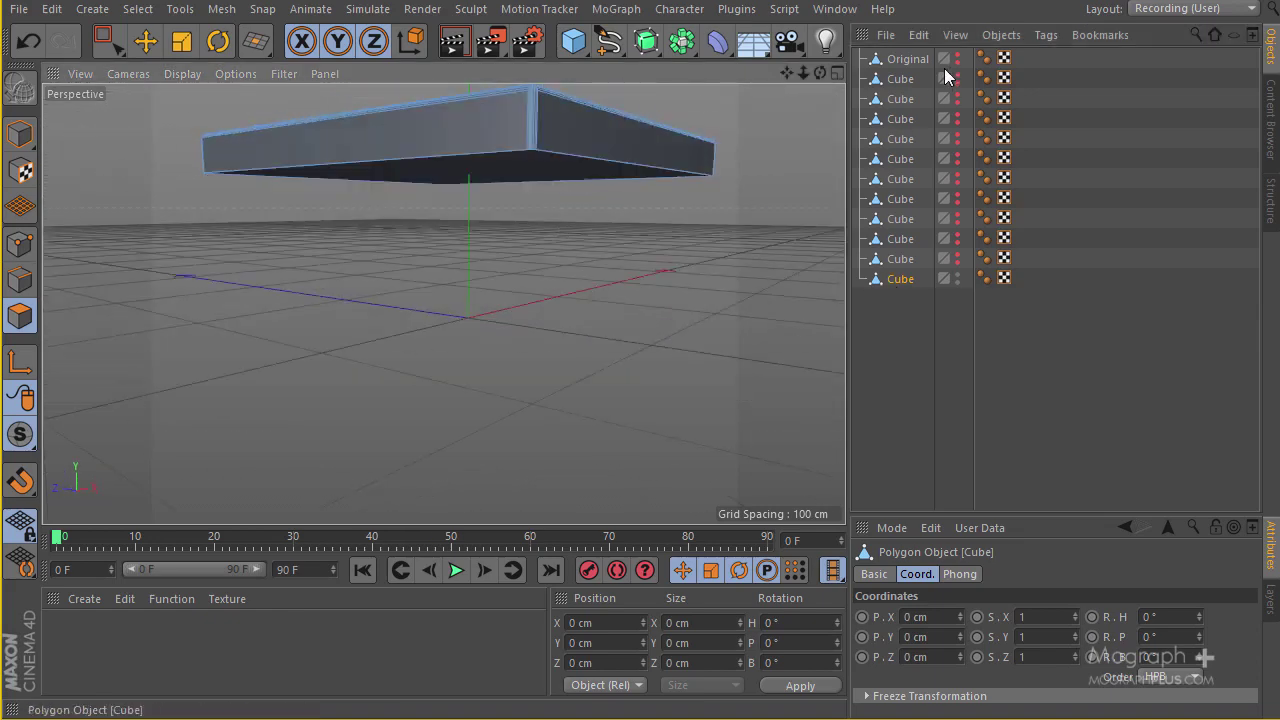
- Make all eleven slices visible together with Original kept hidden, and switch from polygon mode to model mode
alt+drag(962, 236, 957, 262)
key(m)
key(d)
scroll(668, 321, down, 2)
mouse_move(668, 321)
alt+mouse_down()
mouse_move(540, 383)
mouse_move(597, 360)
alt+mouse_up()
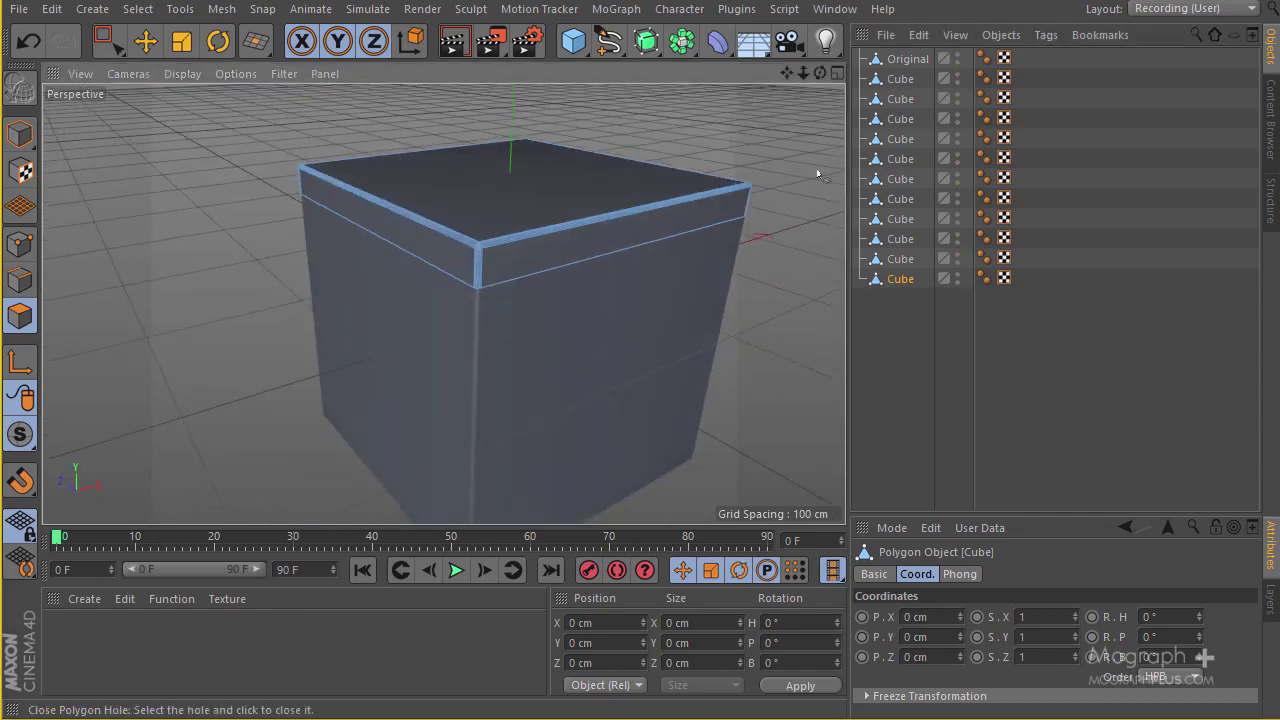
click(957, 58)
scroll(445, 300, down, 3)
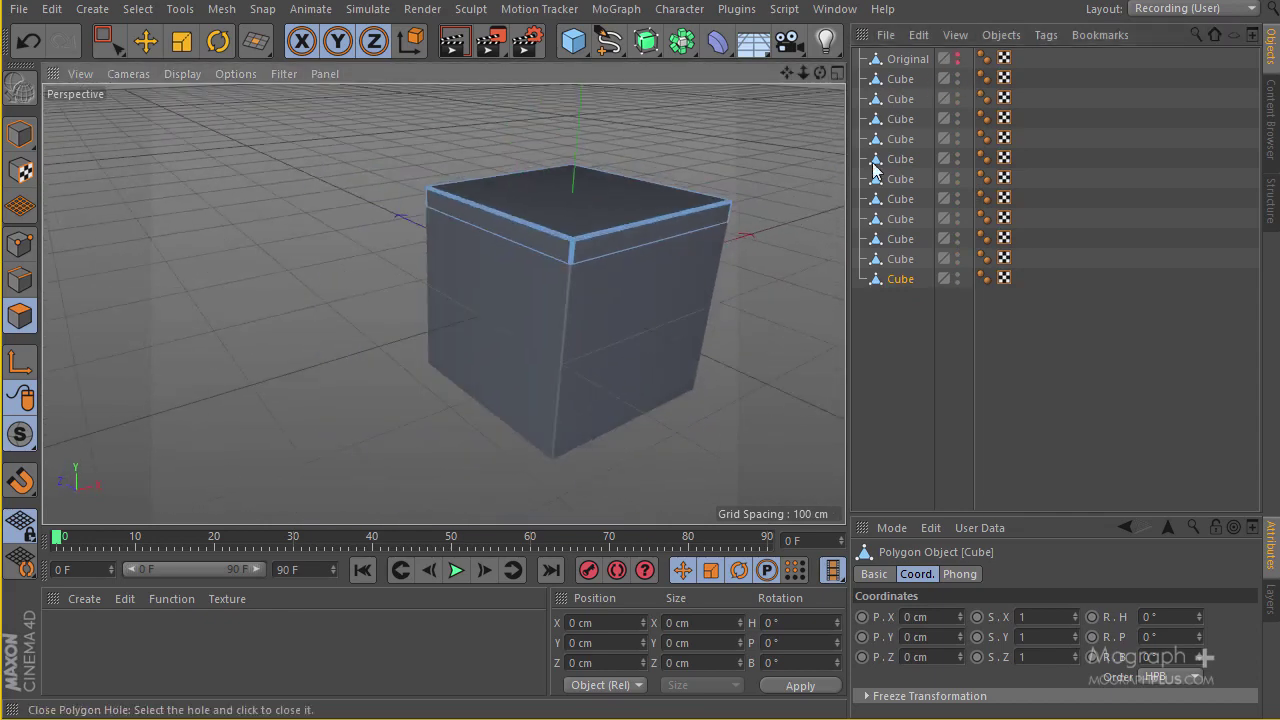
click(24, 140)
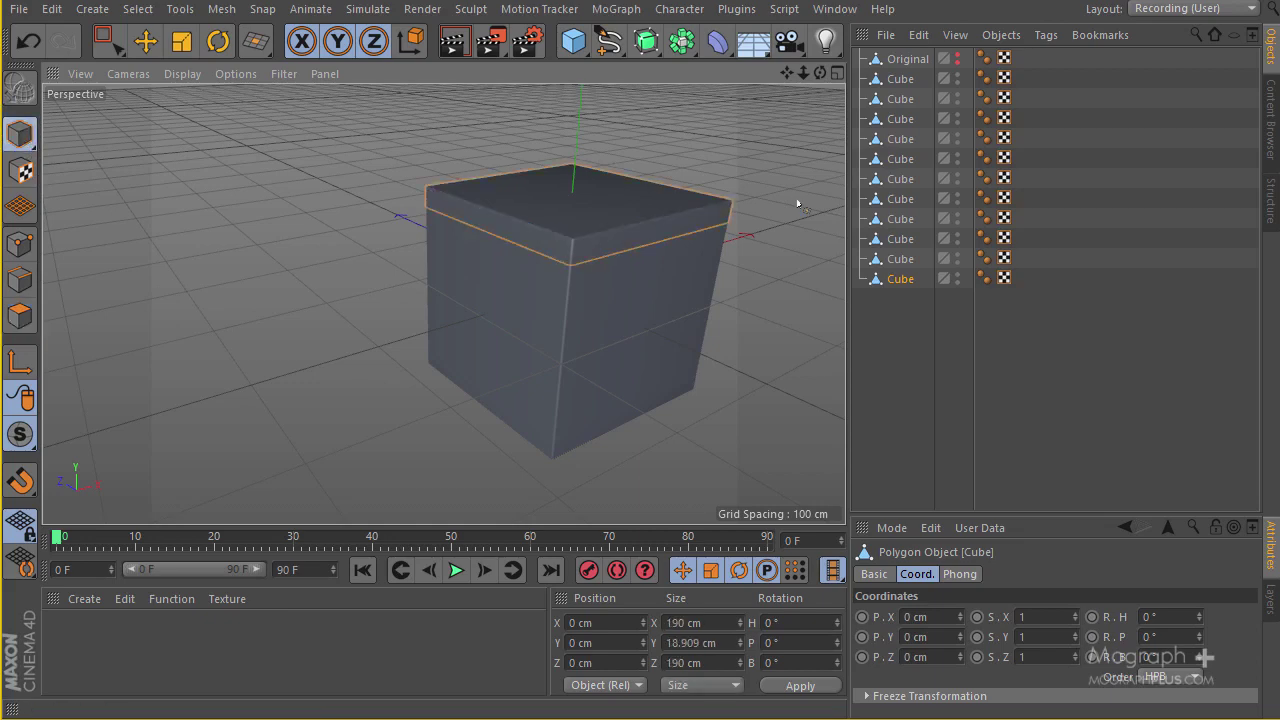
- Move the eighth and fourth slices out of the cube along X to check that they are closed, undoing each move
drag(865, 328, 896, 86)
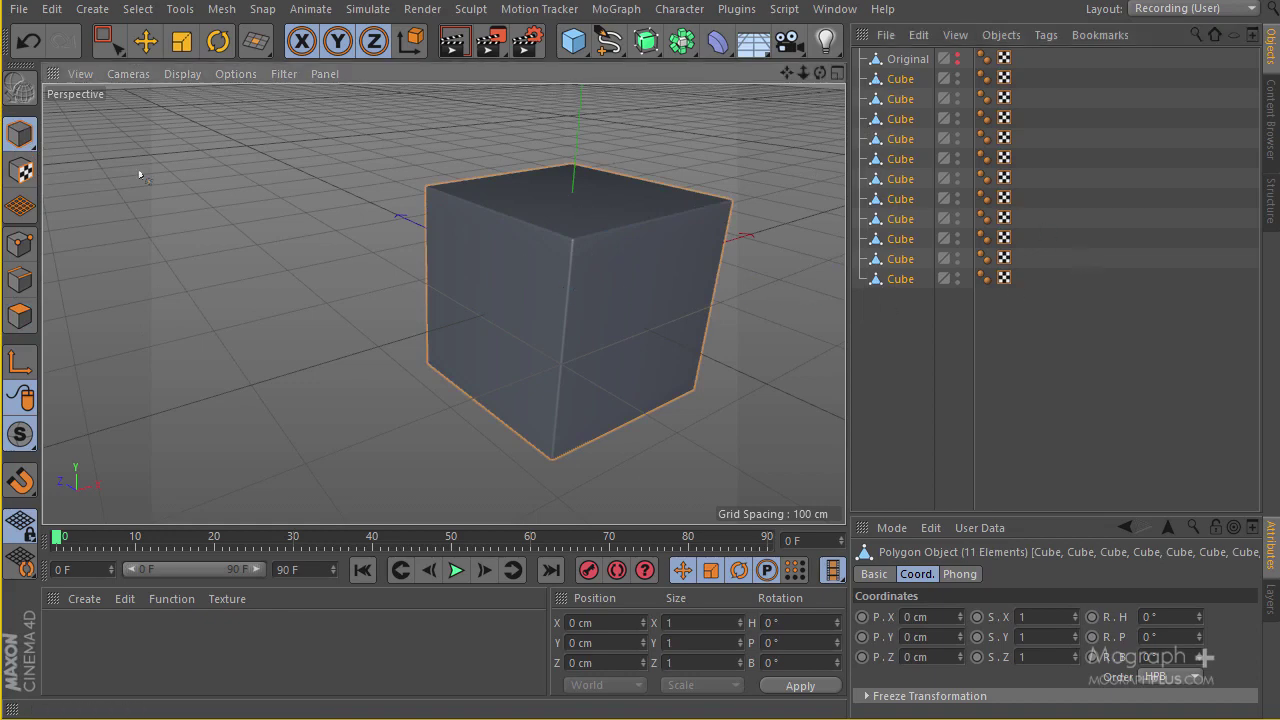
click(146, 42)
click(512, 225)
click(532, 298)
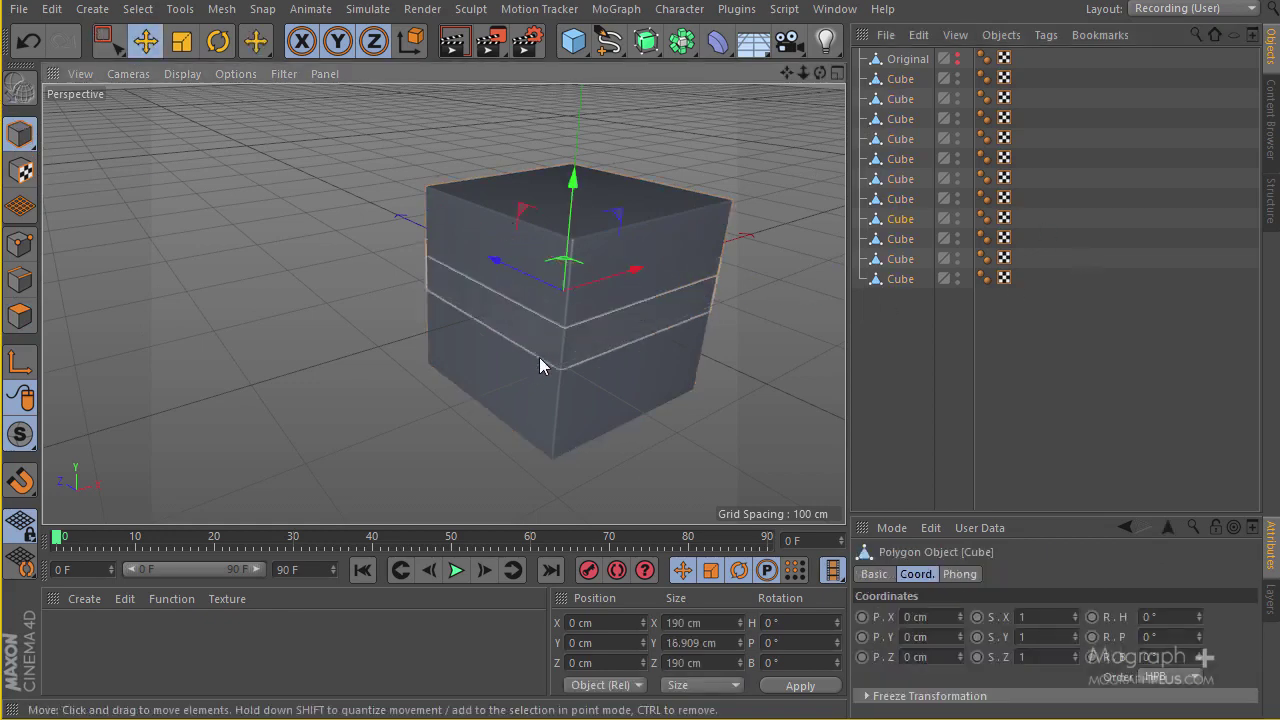
drag(631, 269, 480, 340)
key(ctrl+z)
click(579, 392)
drag(635, 273, 394, 305)
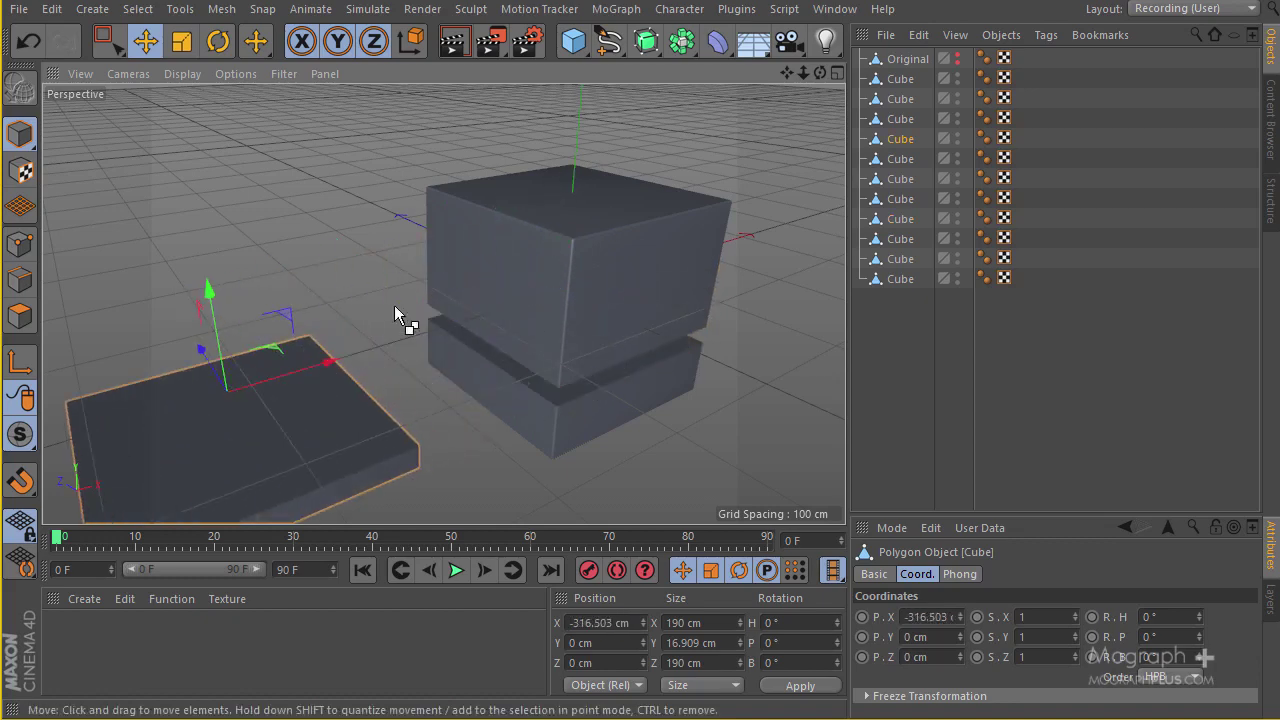
key(ctrl+z)
- Group Original and all the slices under a null named 1, and hide the group in the editor and renderer
scroll(622, 287, up, 2)
click(638, 136)
alt+drag(638, 136, 675, 244)
key(ctrl+a)
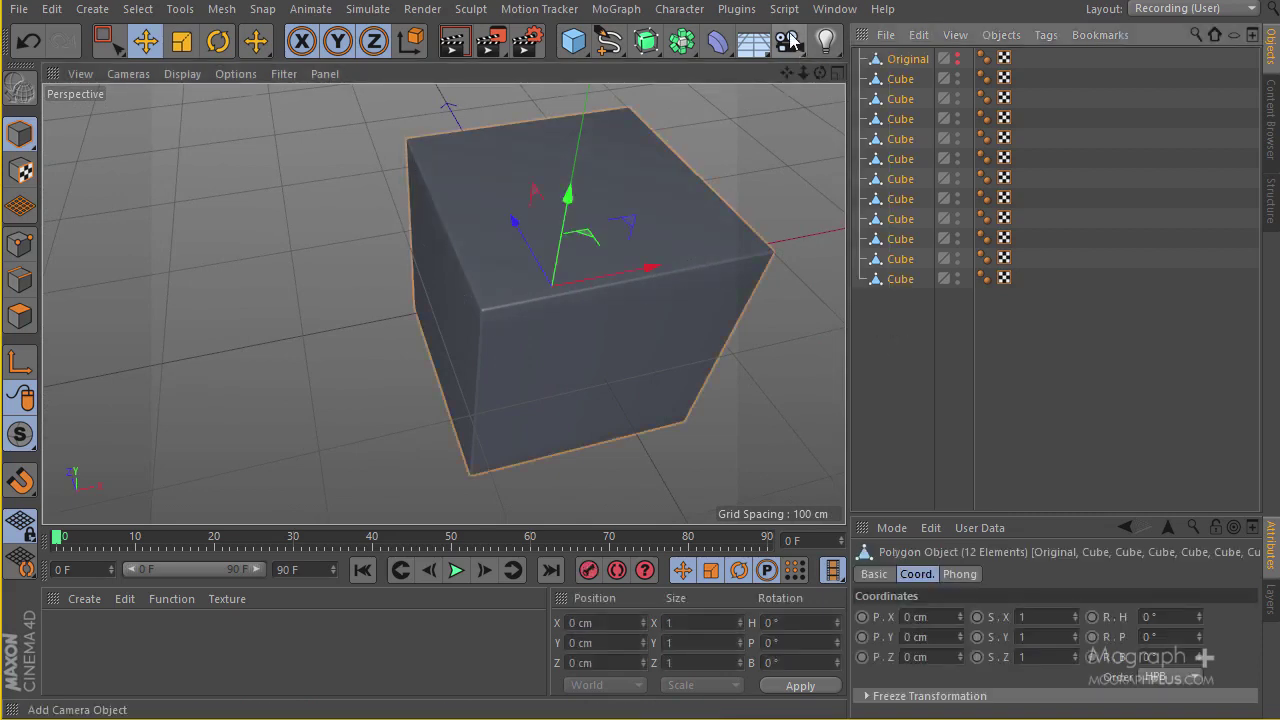
key(alt+g)
double_click(900, 57)
text(1)
key(Return)
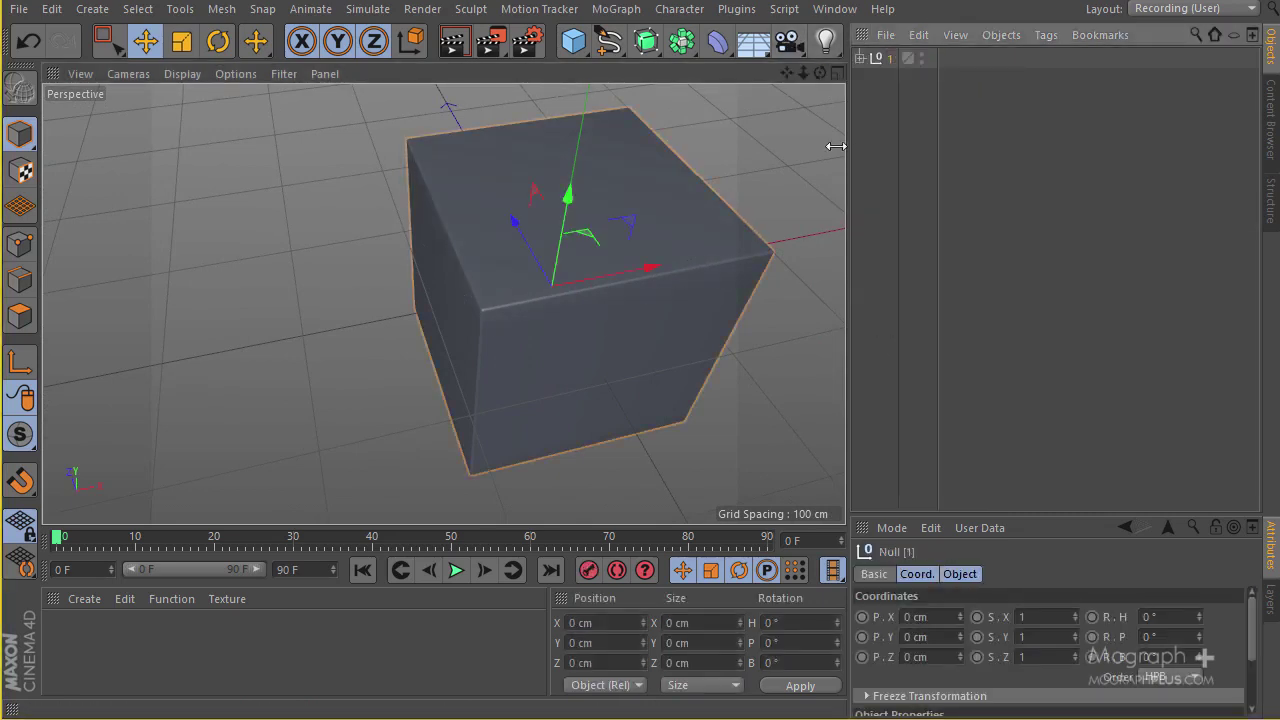
click(920, 57)
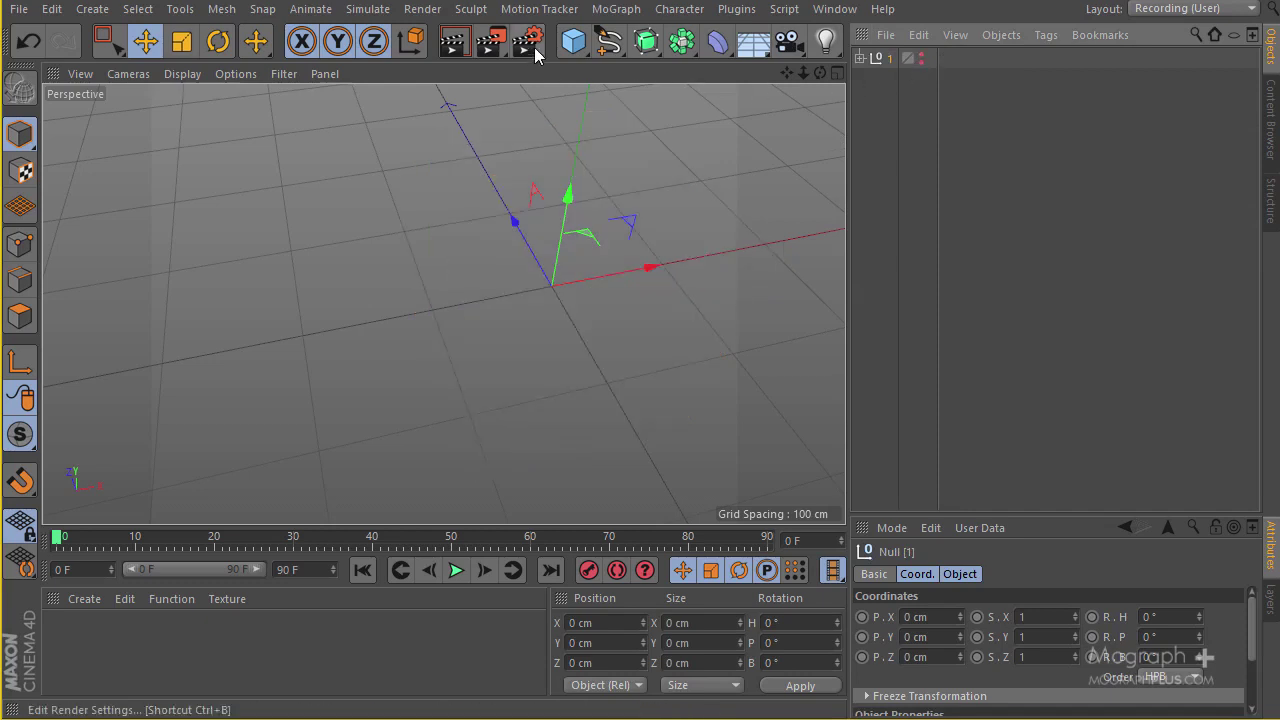
- Add a new cube primitive and set its X, Y and Z sizes to 190 cm
click(573, 40)
drag(1047, 513, 1020, 245)
double_click(950, 465)
text(1)
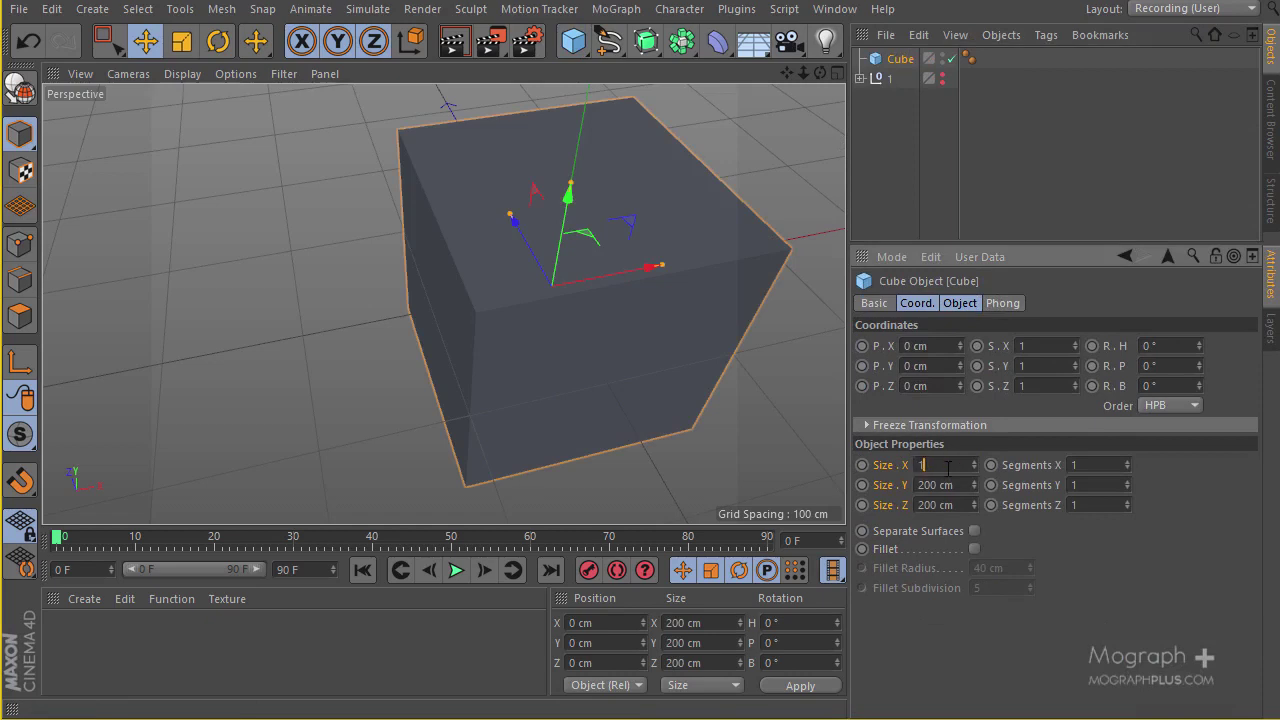
text(90)
key(Return)
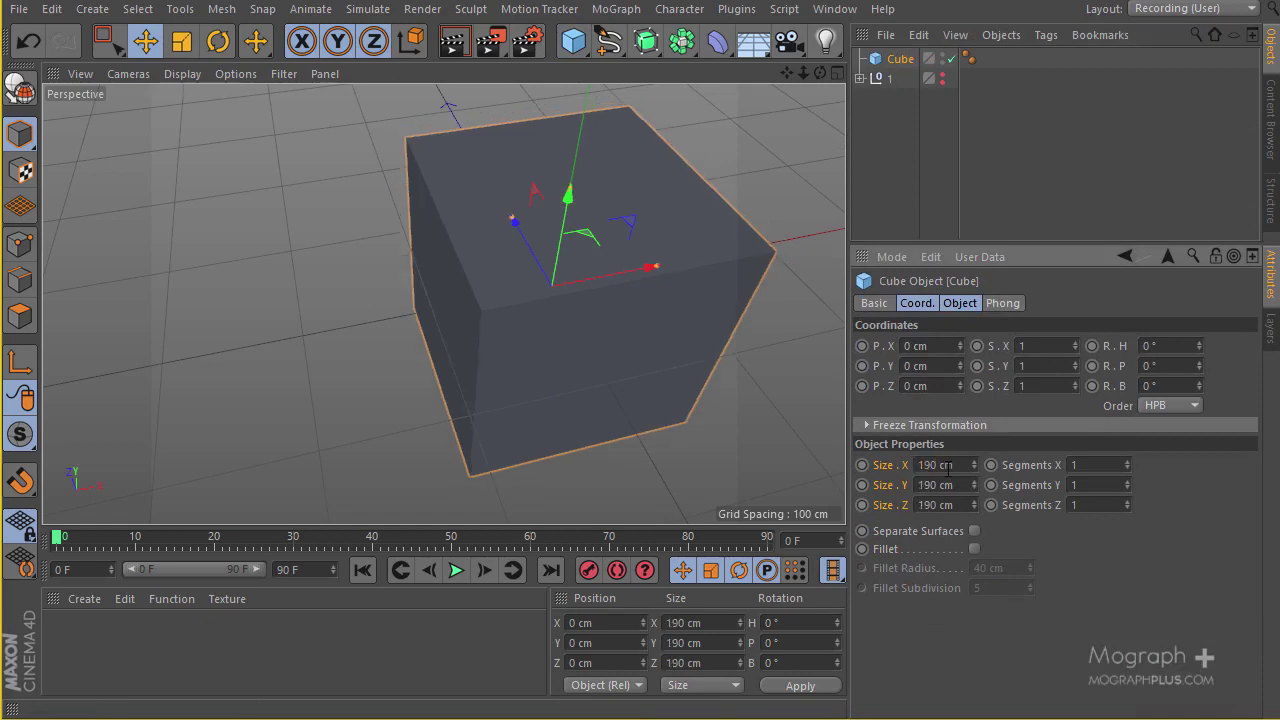
- Enable the new cube's fillet and set the fillet radius to 2 cm
click(974, 549)
double_click(990, 568)
text(2)
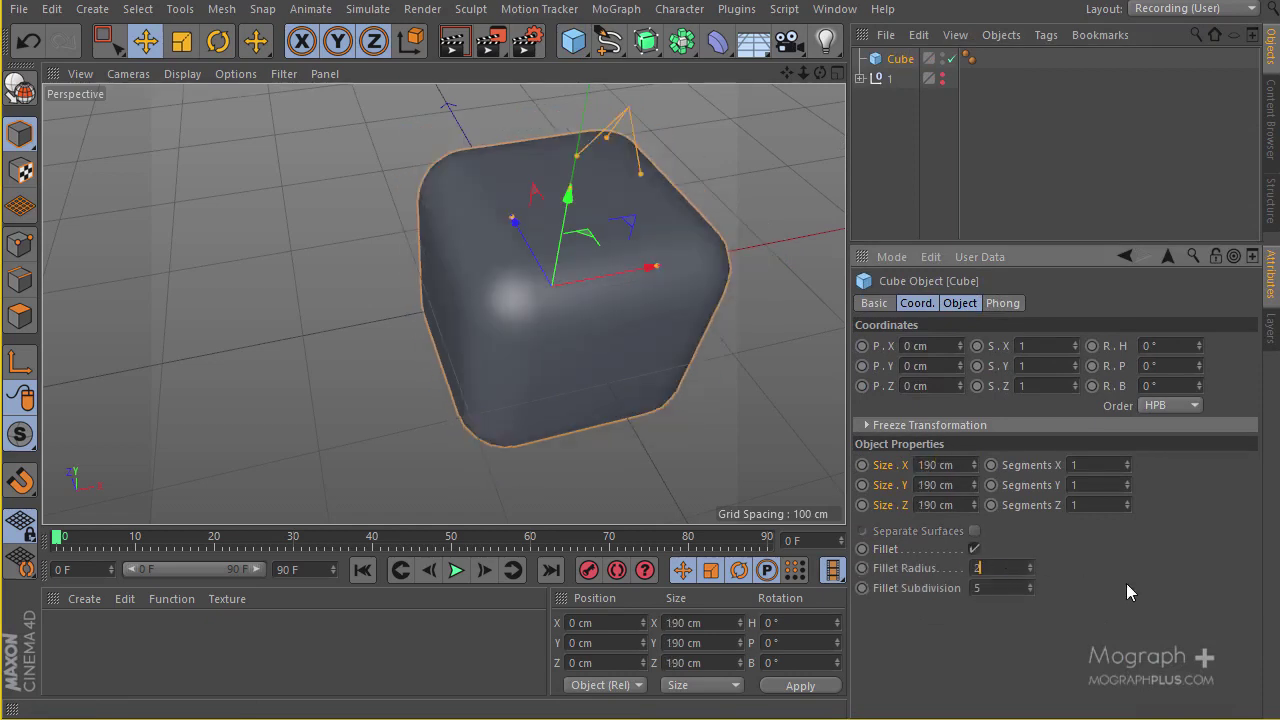
key(Return)
alt+drag(595, 313, 563, 287)
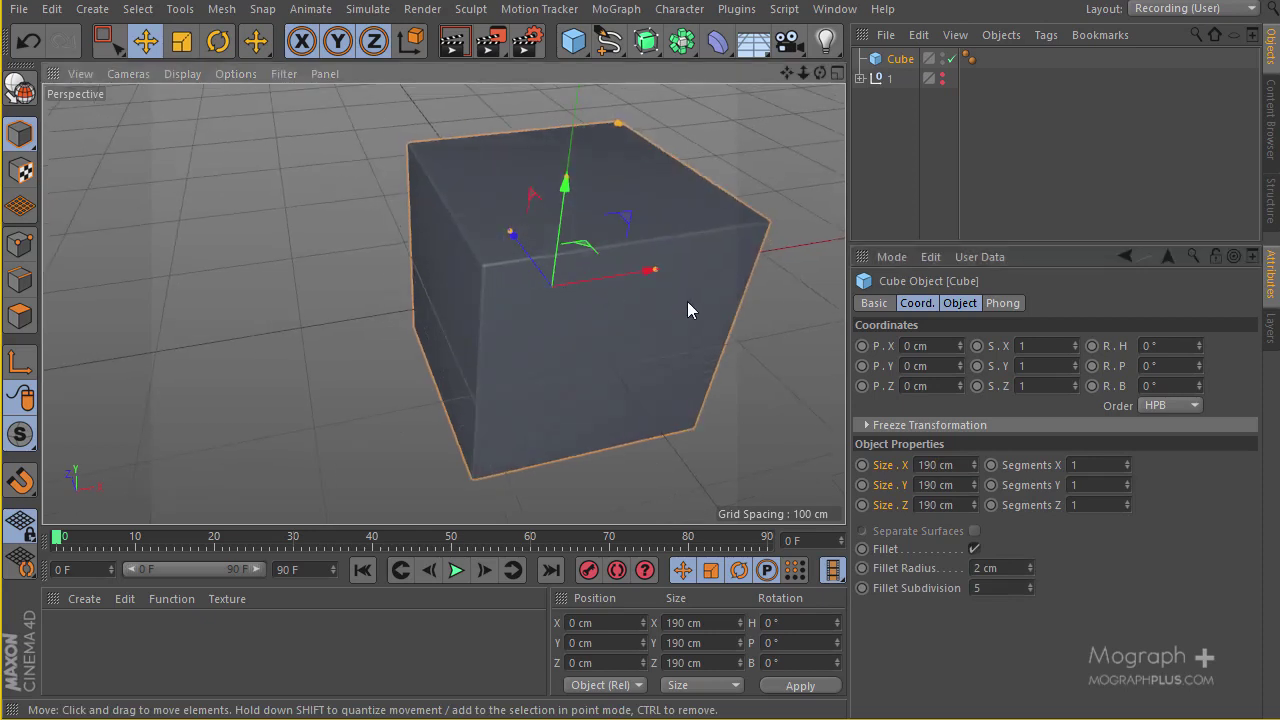
- Switch the viewport display to Gouraud shading with lines and frame the cube closer
key(n)
key(b)
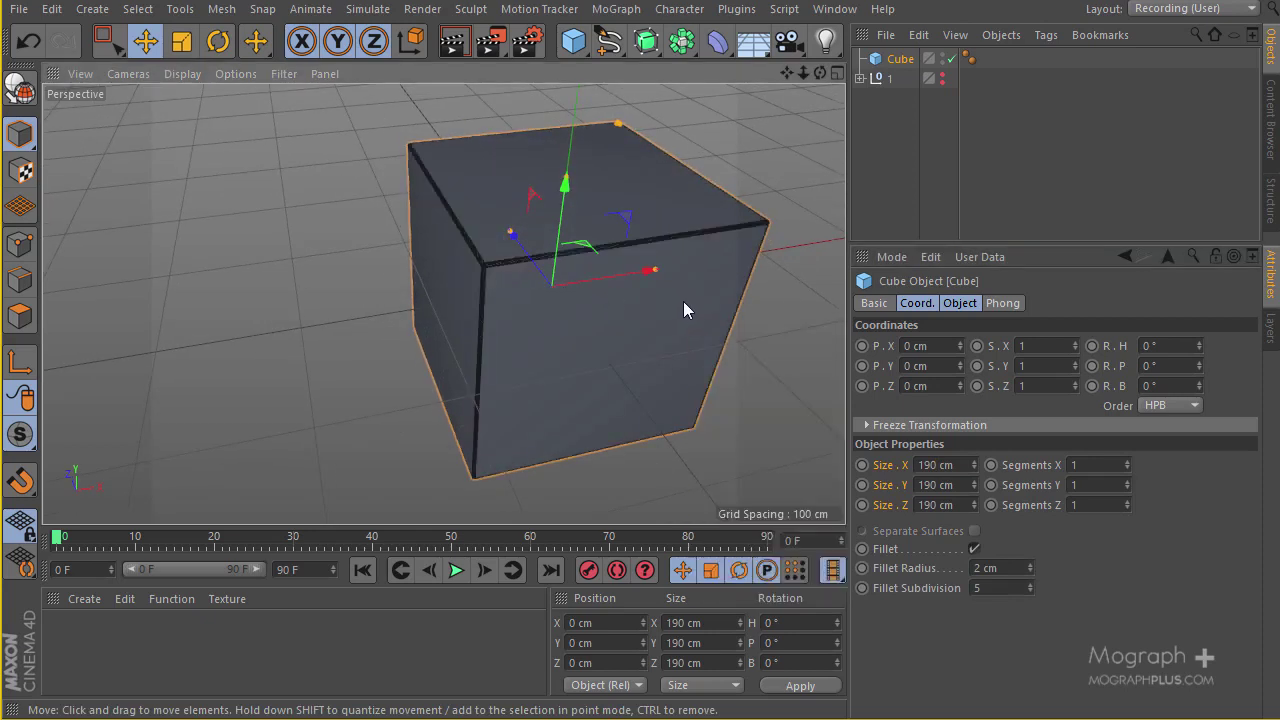
alt+right_drag(684, 301, 704, 329)
alt+middle_drag(704, 329, 661, 349)
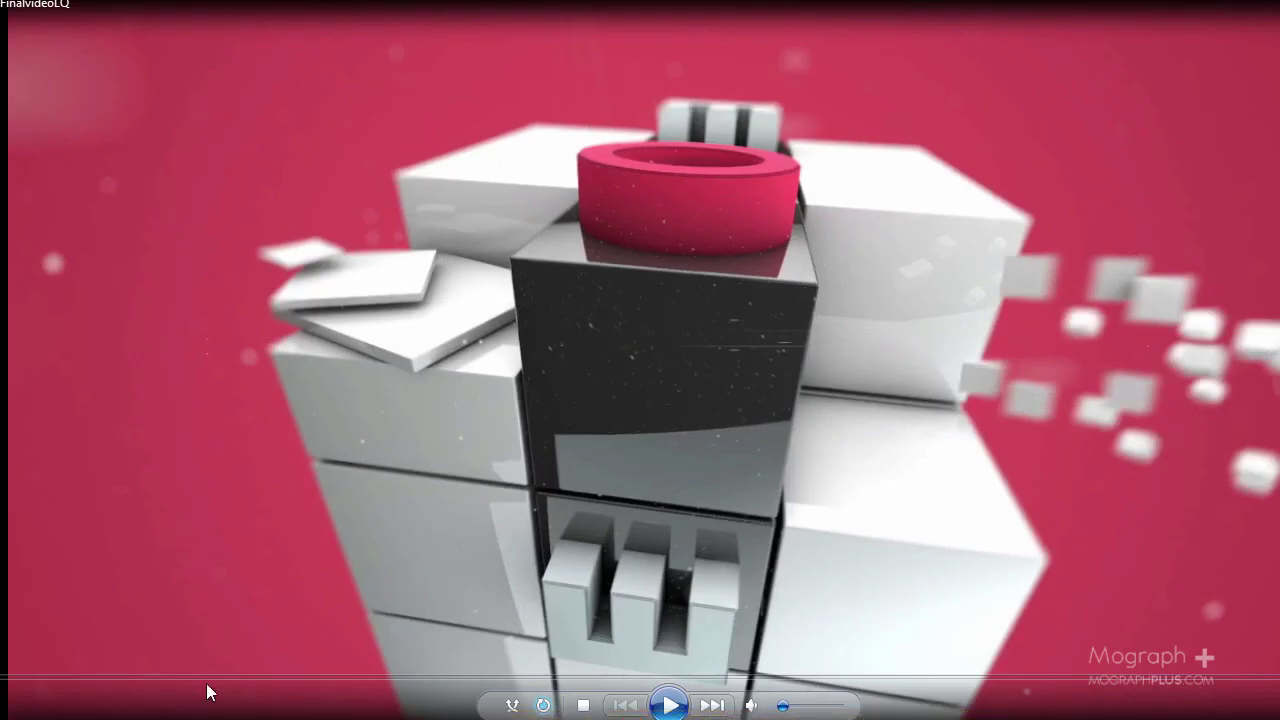
- Switch to the media player and play FinalvideoLQ to examine how the cube breaks into small cubes
click(668, 705)
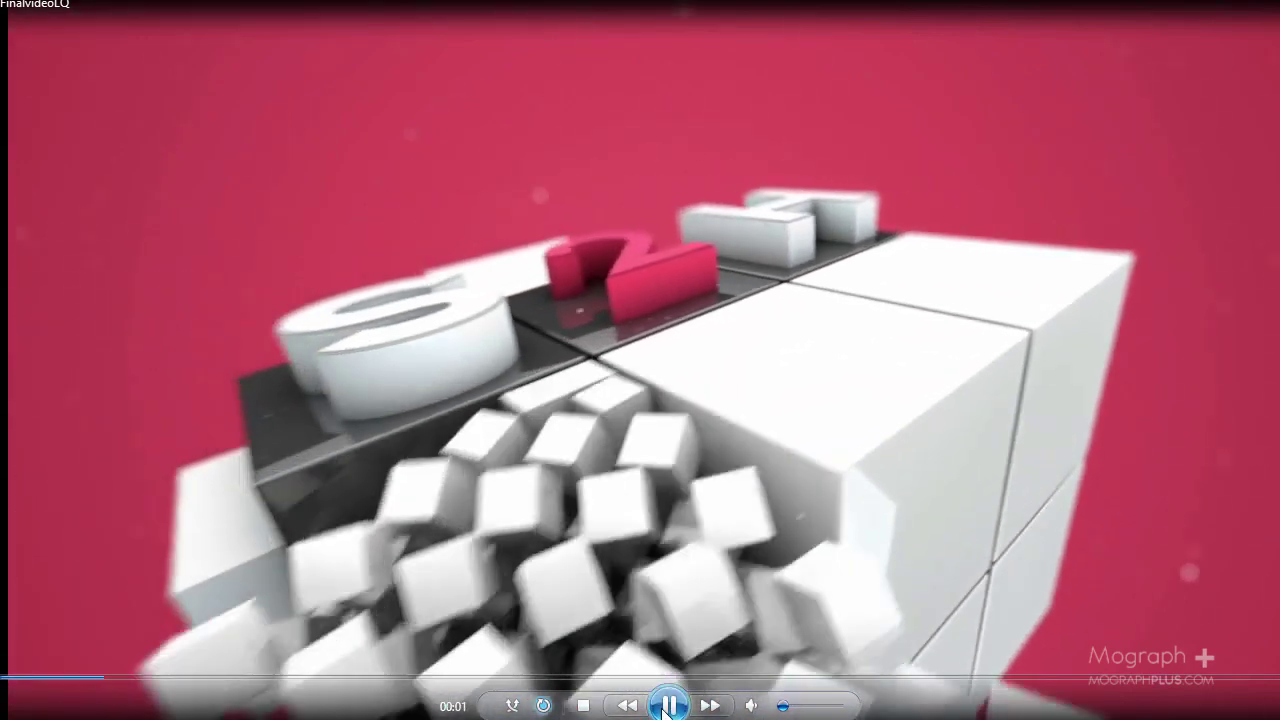
click(668, 705)
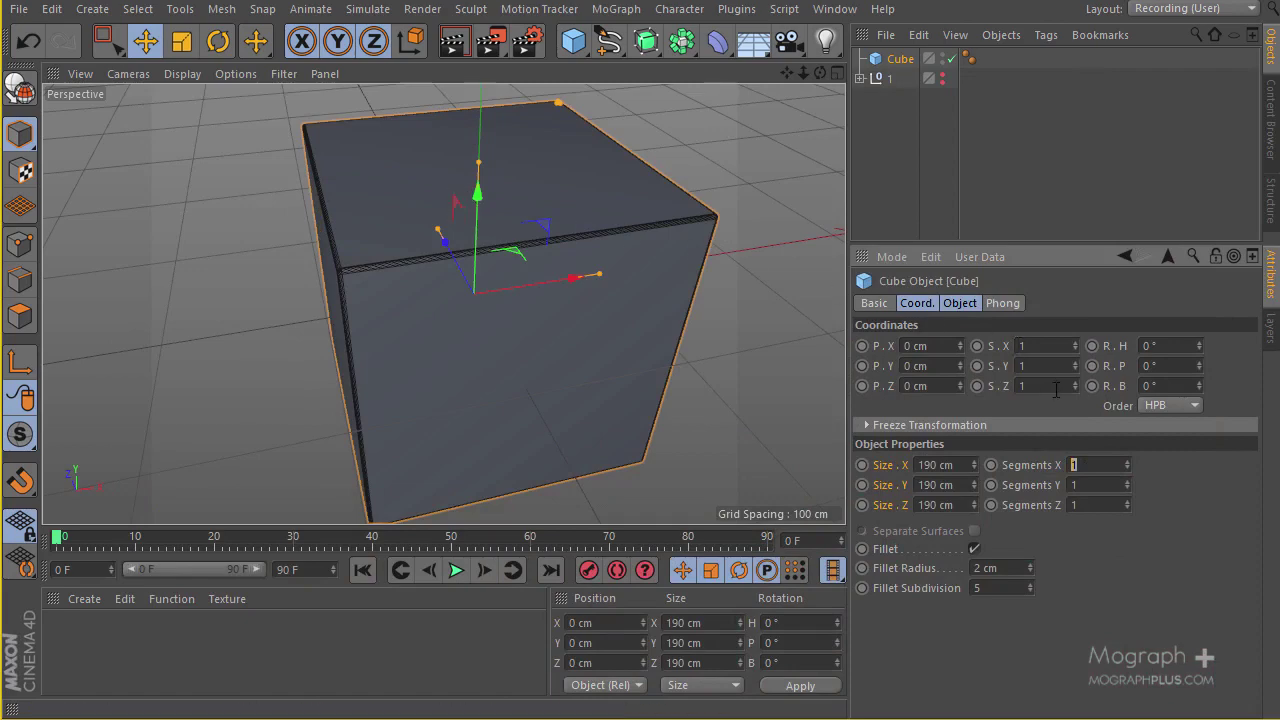
- Set the cube's X, Y and Z segments to 6 each
text(6)
key(Tab)
text(6)
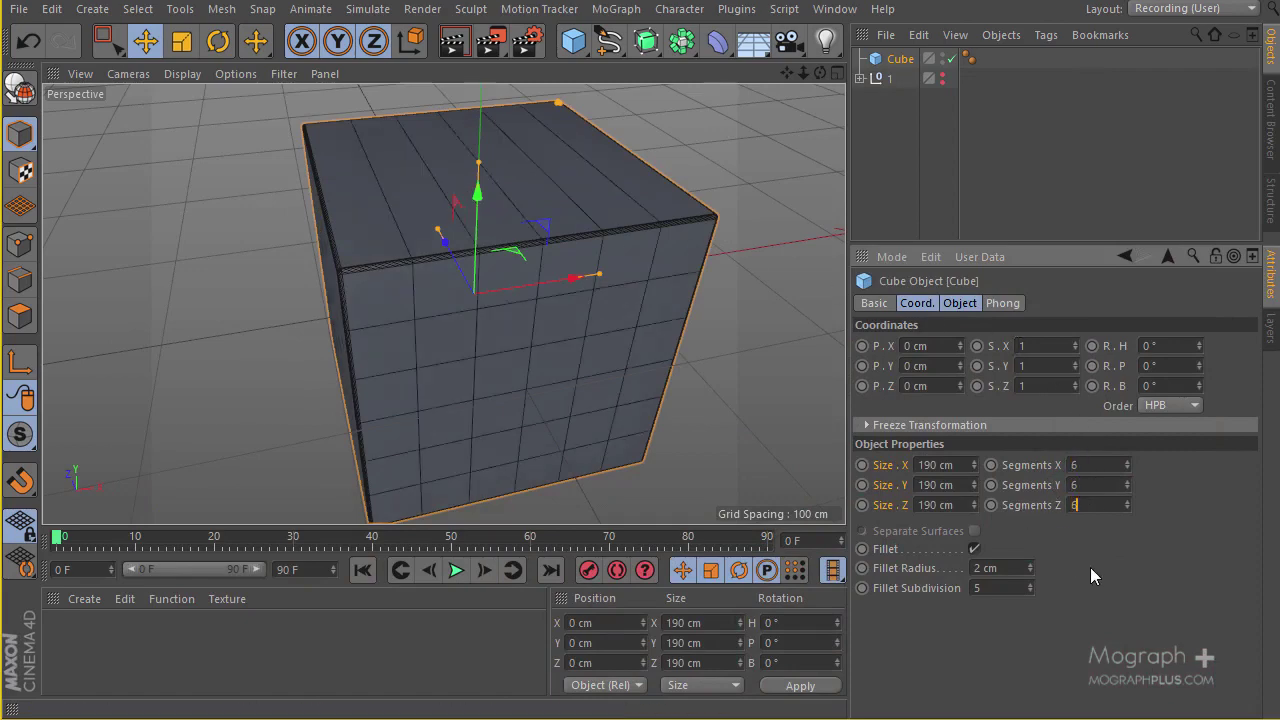
key(Return)
alt+drag(466, 230, 499, 208)
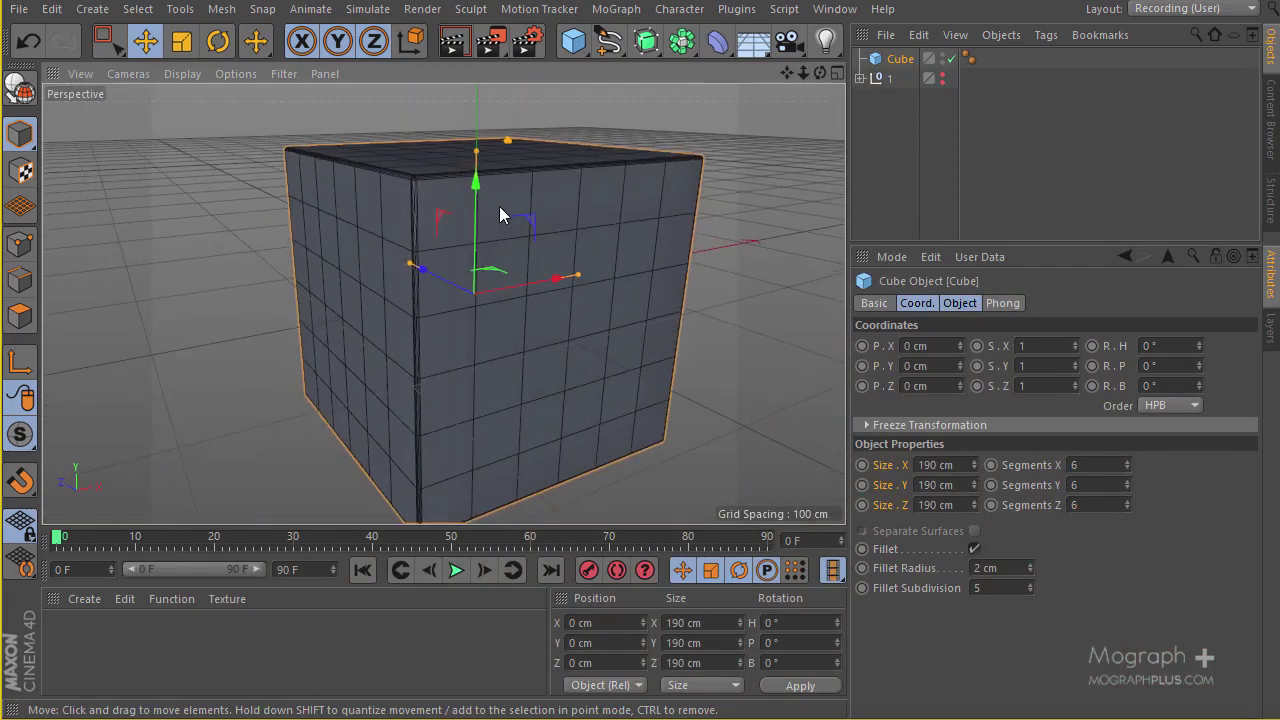
- Enlarge the object list and make the segmented cube editable
drag(1075, 245, 1075, 444)
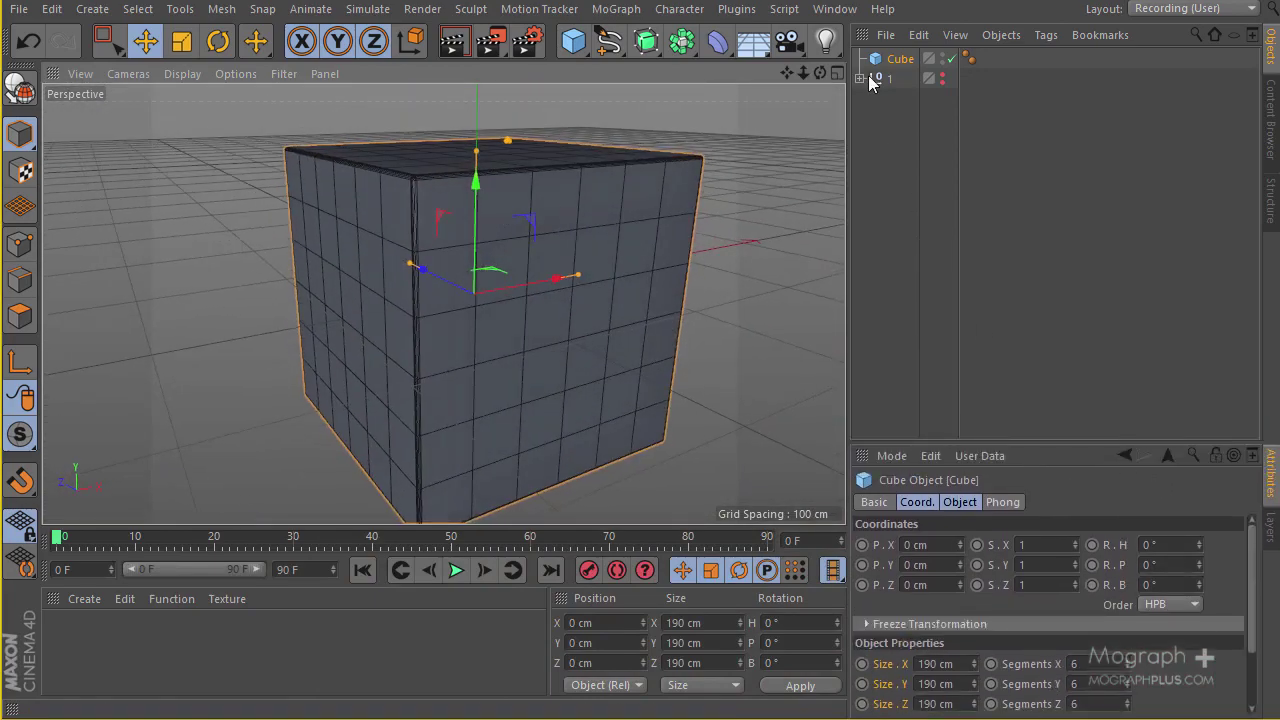
key(c)
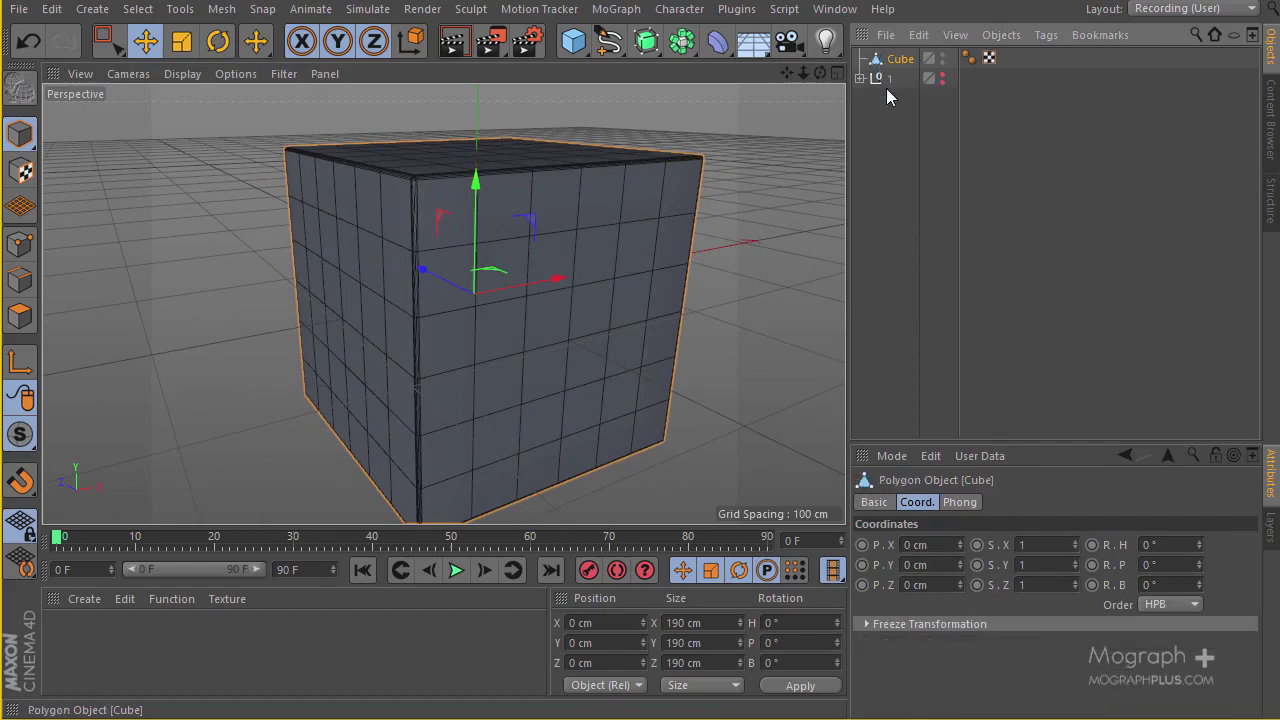
alt+drag(640, 130, 459, 217)
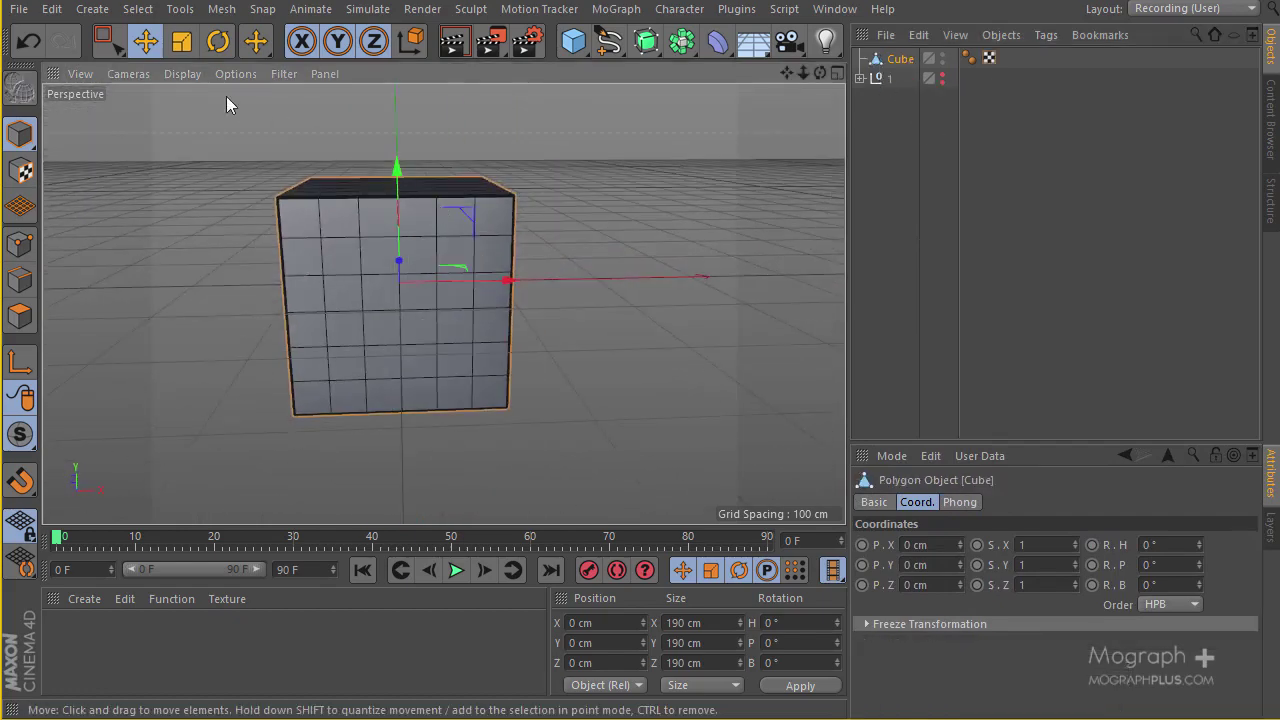
- Select the outermost layer of polygons on the cube's positive X side and split it into a separate object
click(110, 48)
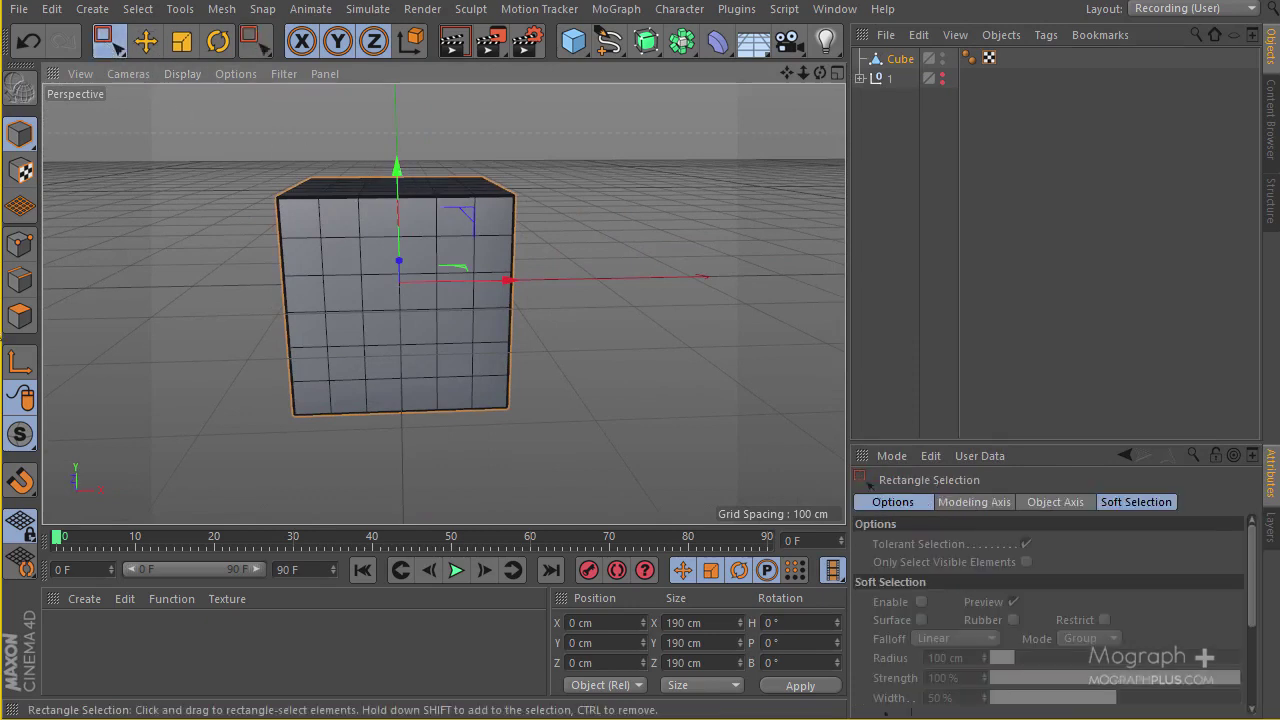
click(17, 328)
alt+drag(280, 296, 269, 274)
drag(587, 165, 487, 466)
alt+drag(529, 331, 660, 323)
drag(415, 280, 190, 329)
key(ctrl+z)
alt+drag(370, 310, 313, 259)
key(u)
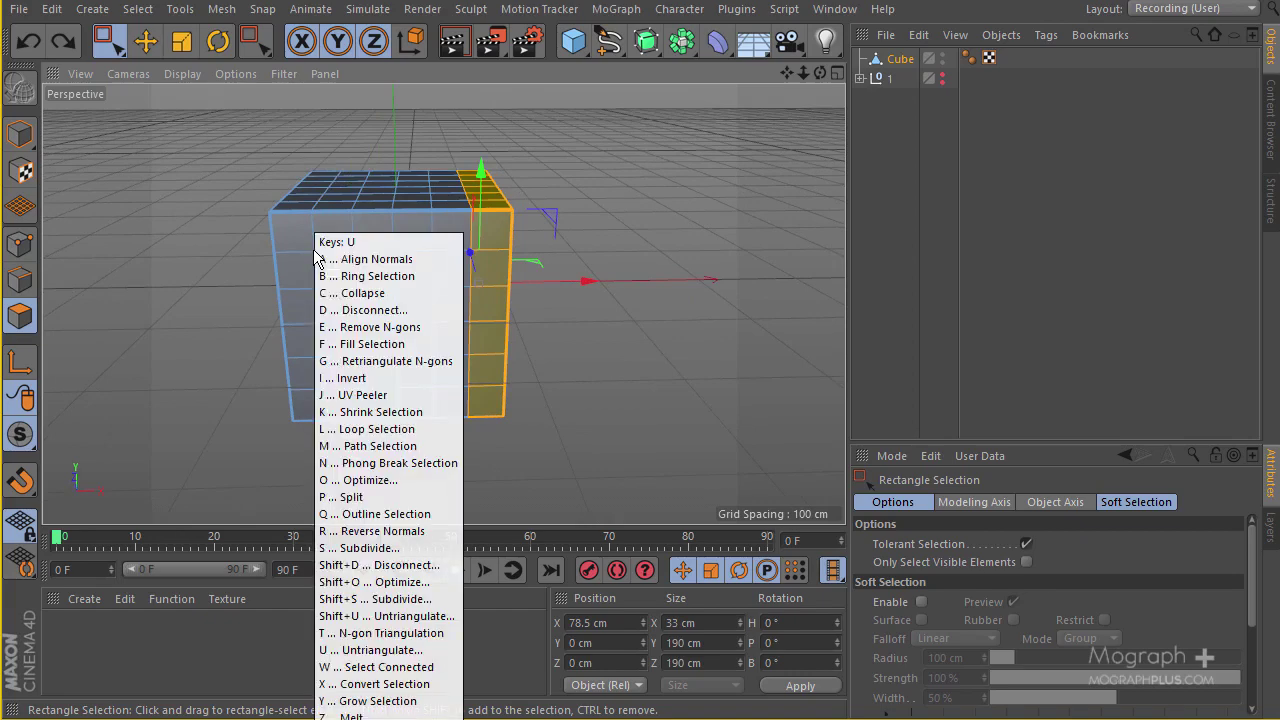
key(p)
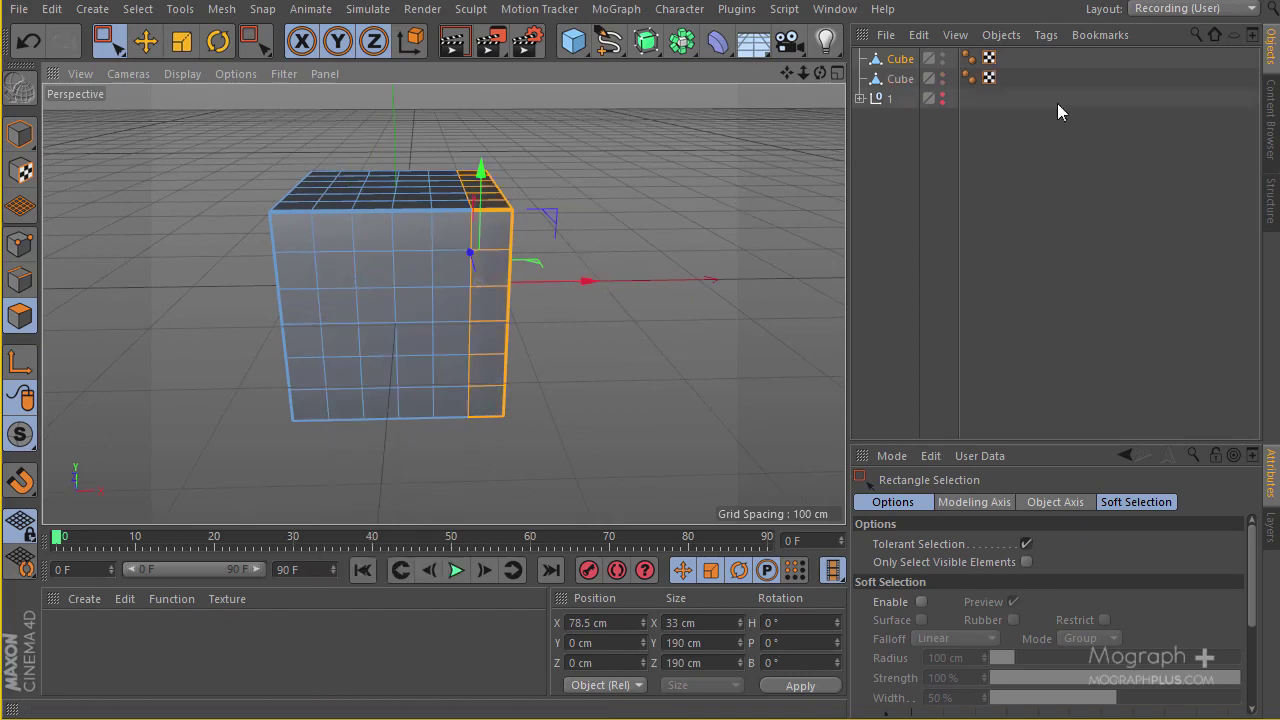
- Hide the original cube in the editor and renderer, and select the split-off slab
alt+click(941, 62)
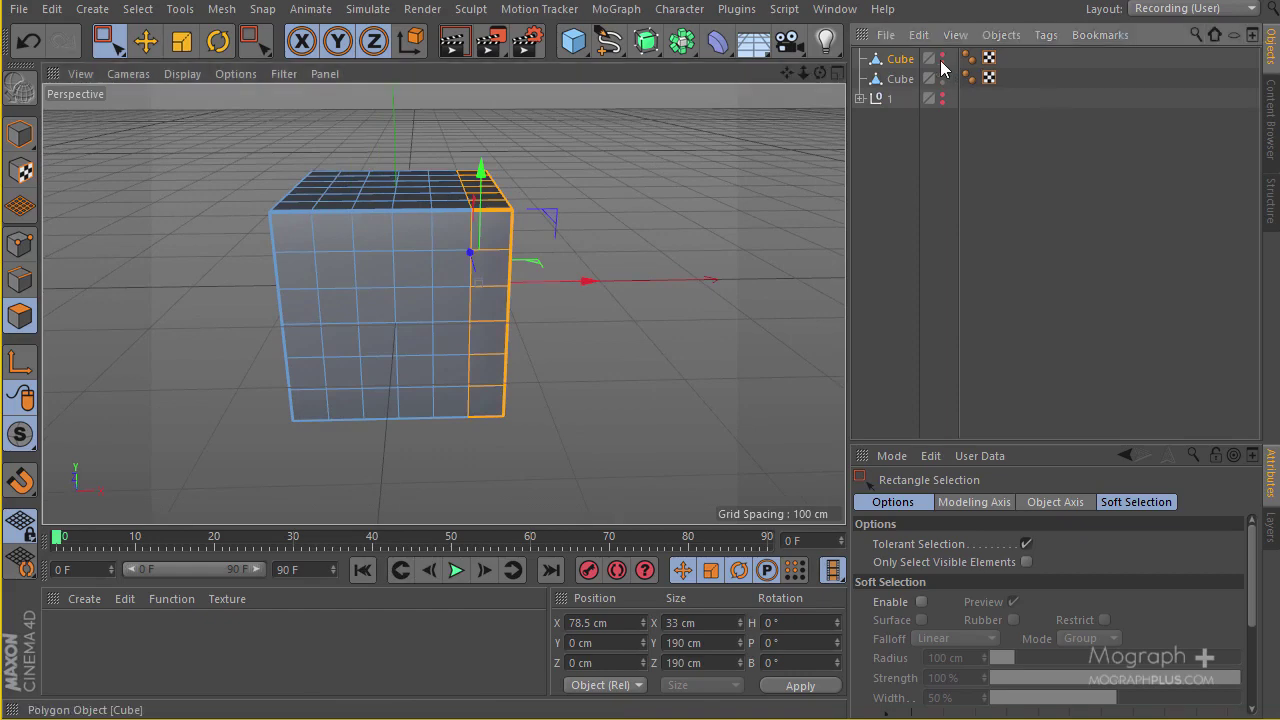
alt+click(941, 62)
click(897, 79)
alt+drag(610, 175, 461, 179)
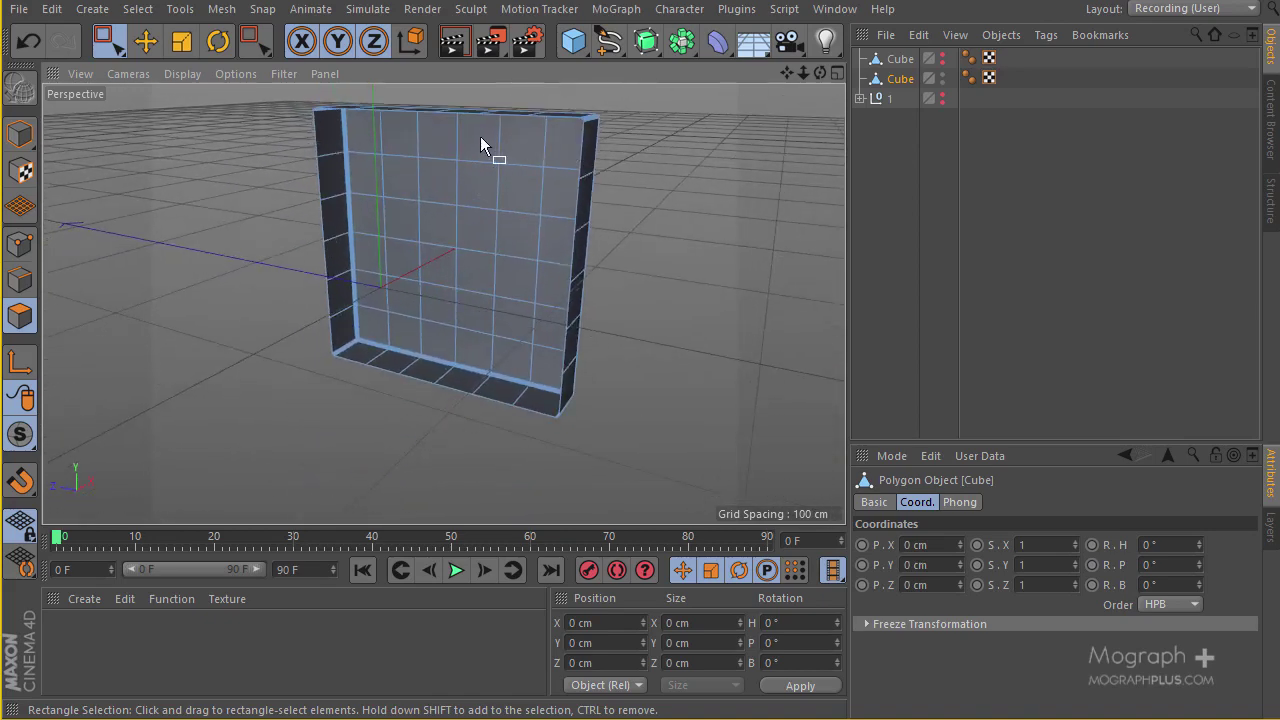
- Close the open inner side of the slab with Close Polygon Hole
alt+drag(429, 209, 457, 243)
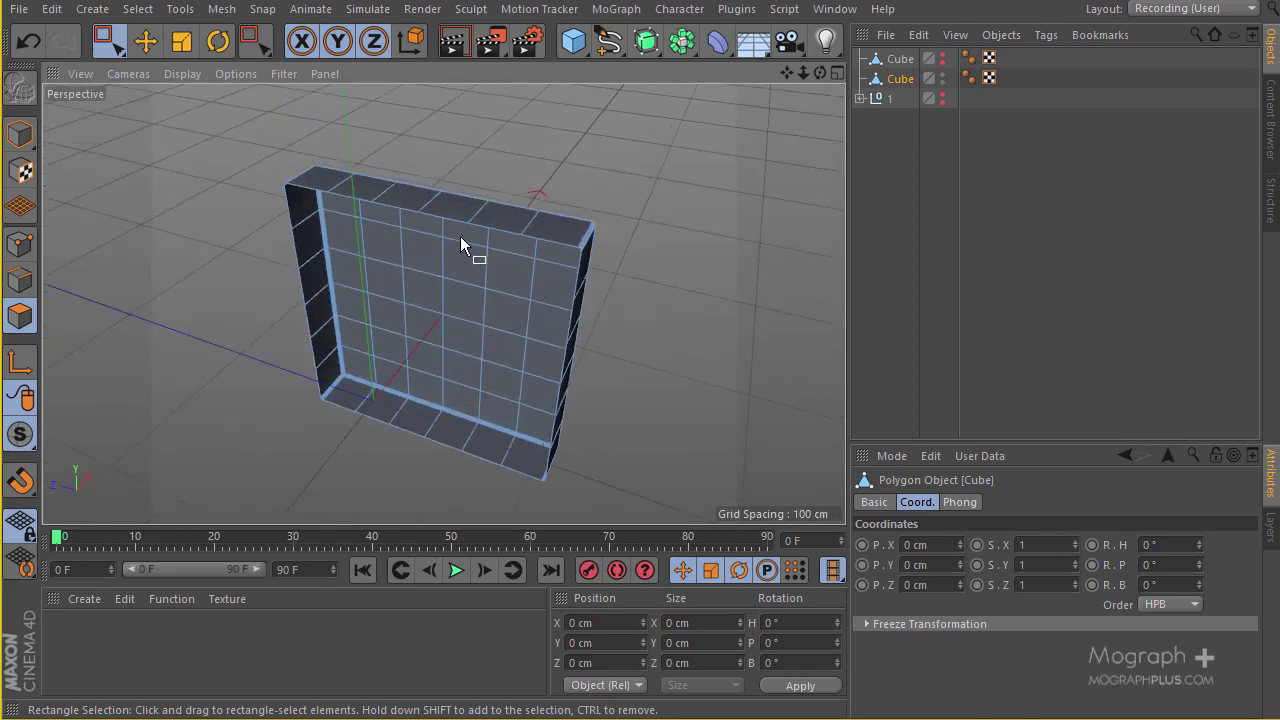
key(m)
key(d)
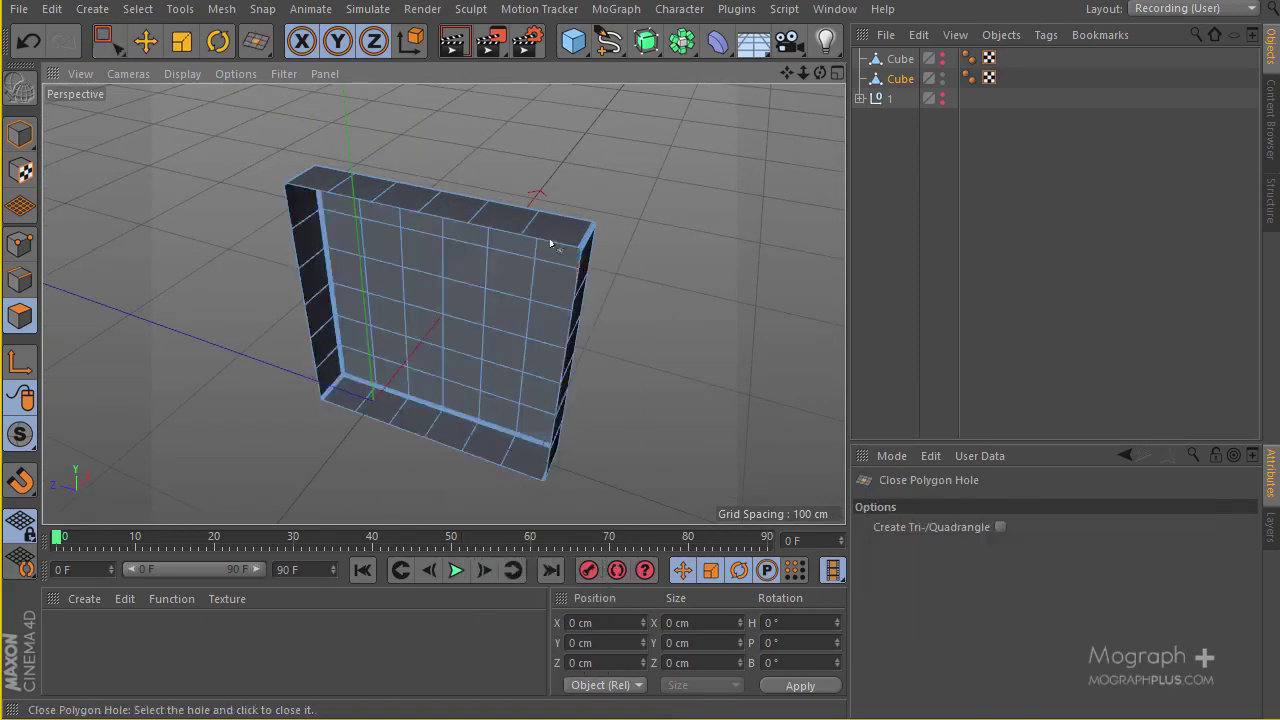
click(549, 246)
alt+drag(549, 246, 545, 215)
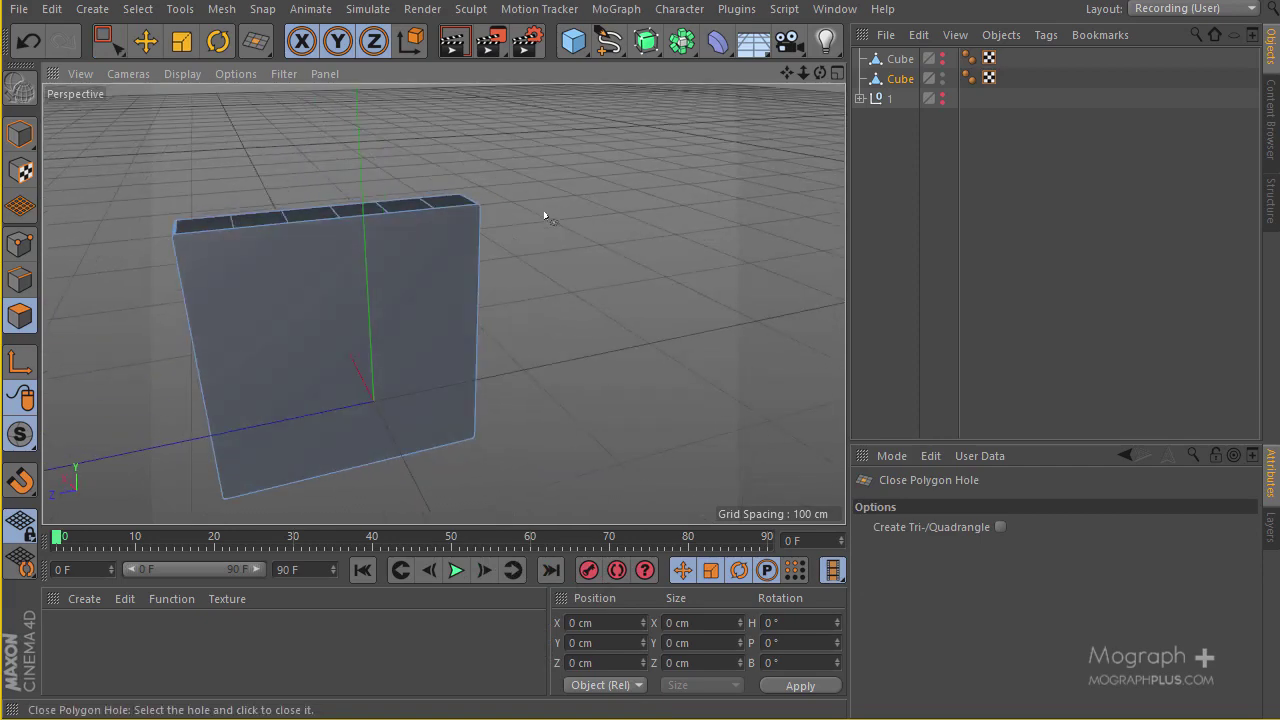
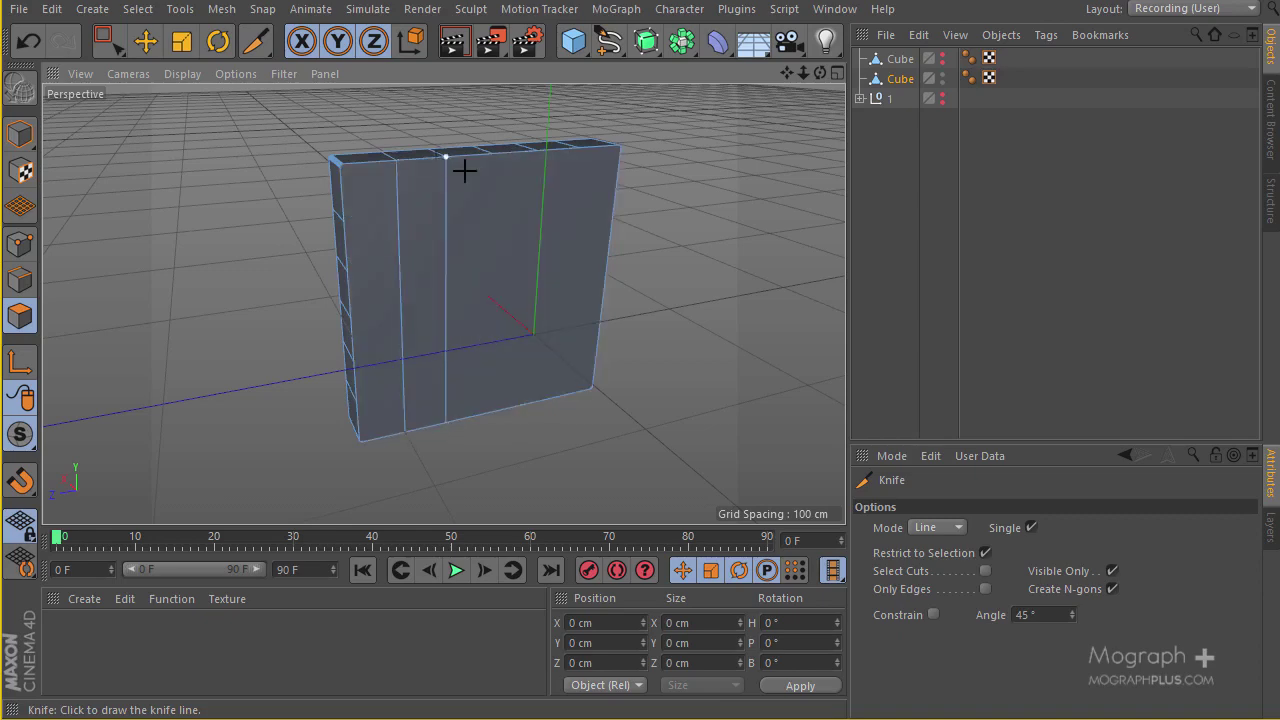
- Knife the three remaining vertical cuts across the slab's closed face, aligned with the segment edges on its border
mouse_move(489, 404)
mouse_down()
mouse_move(492, 153)
mouse_move(506, 196)
mouse_up()
drag(527, 411, 524, 344)
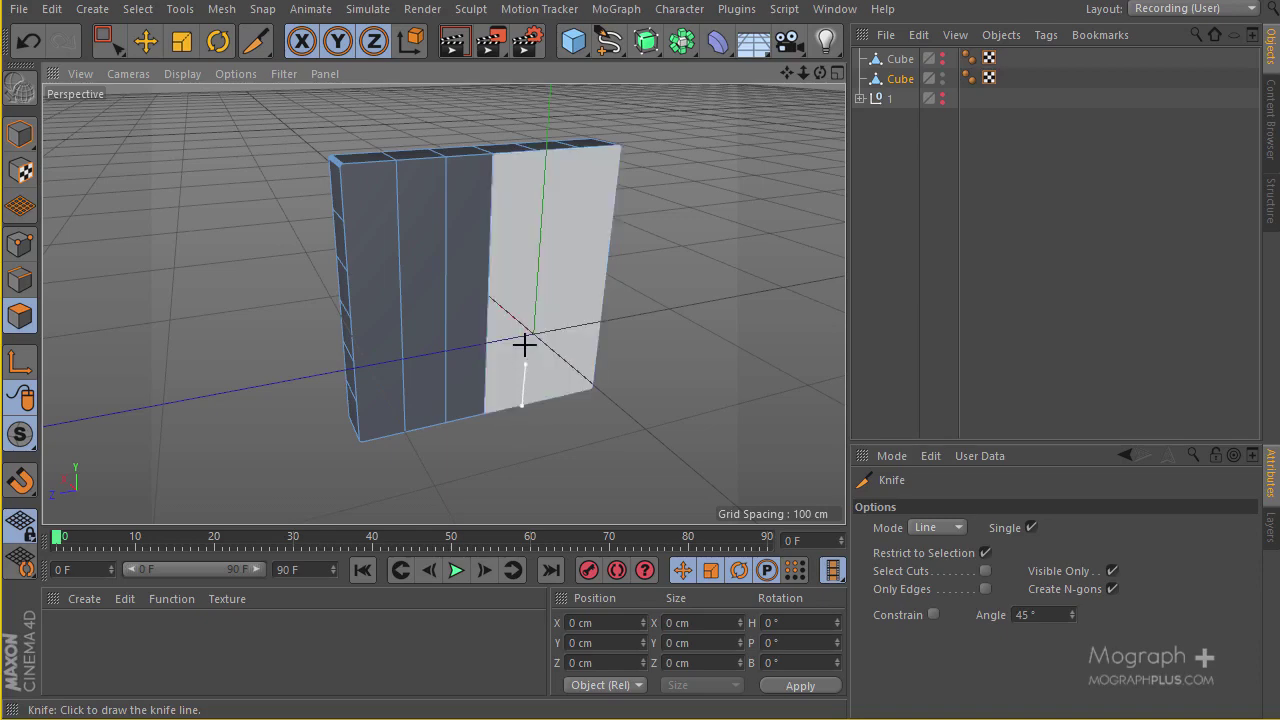
drag(540, 160, 537, 151)
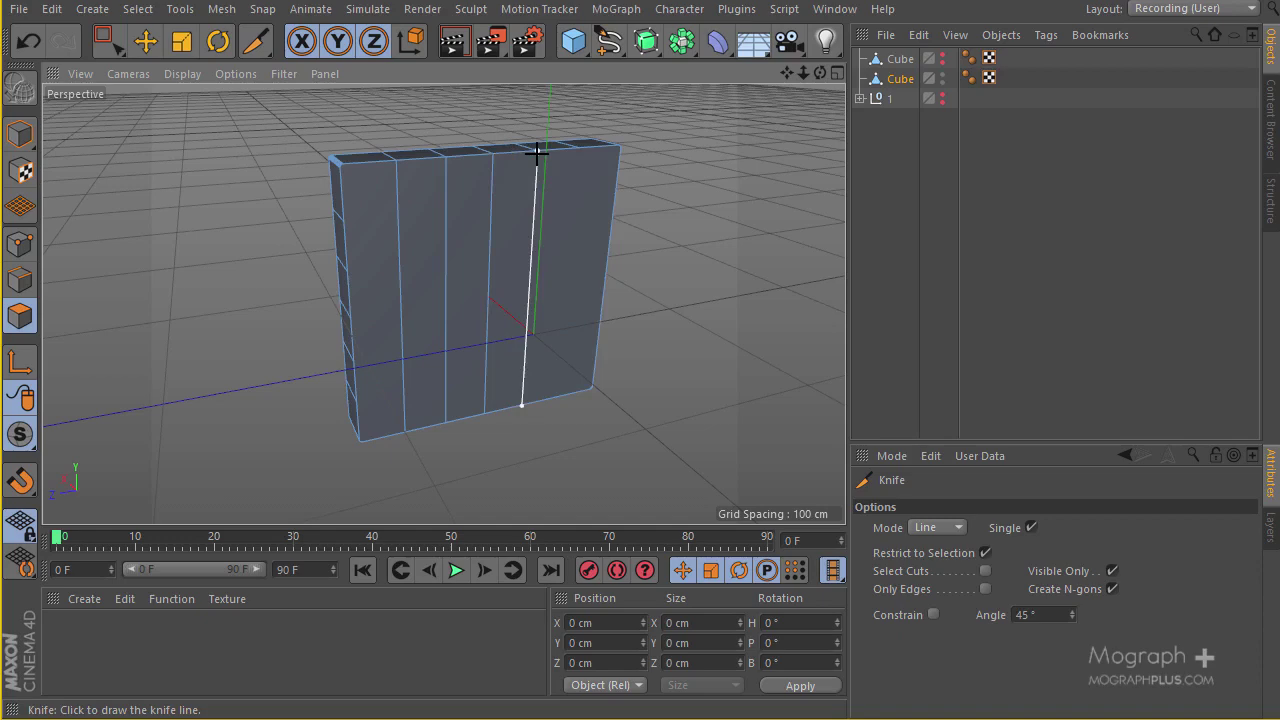
click(537, 153)
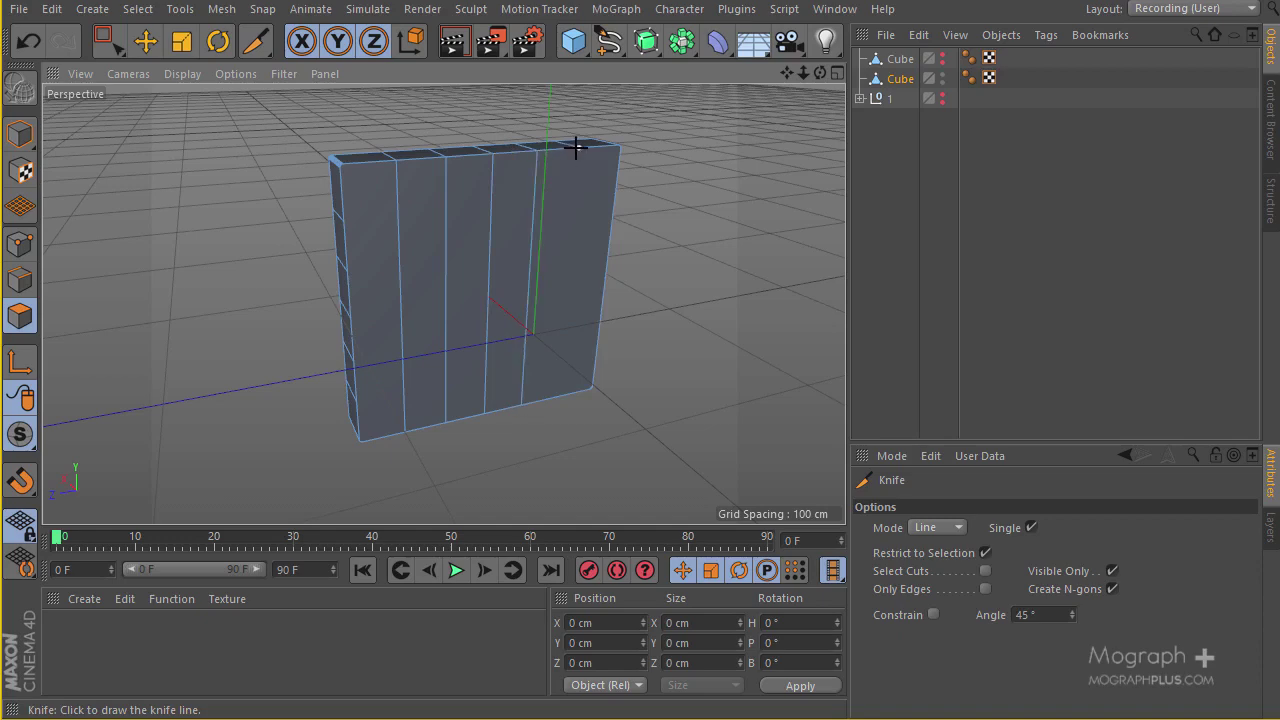
drag(575, 147, 554, 391)
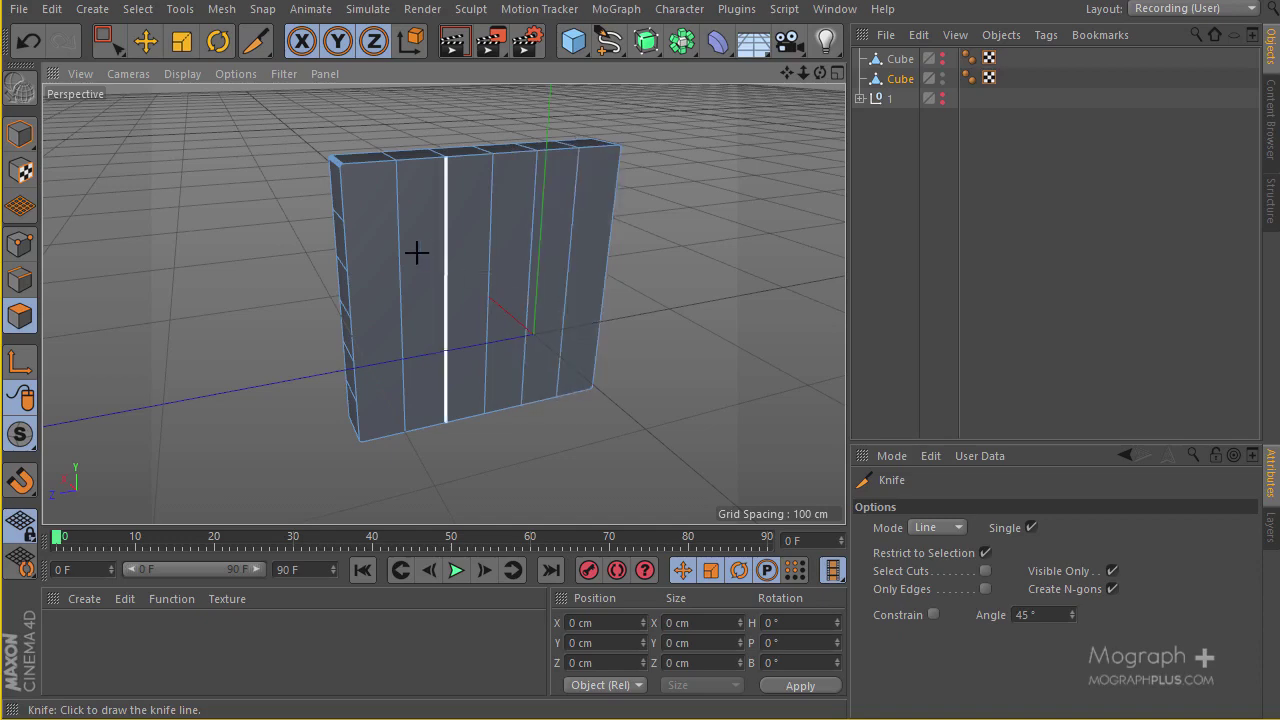
alt+drag(417, 253, 563, 209)
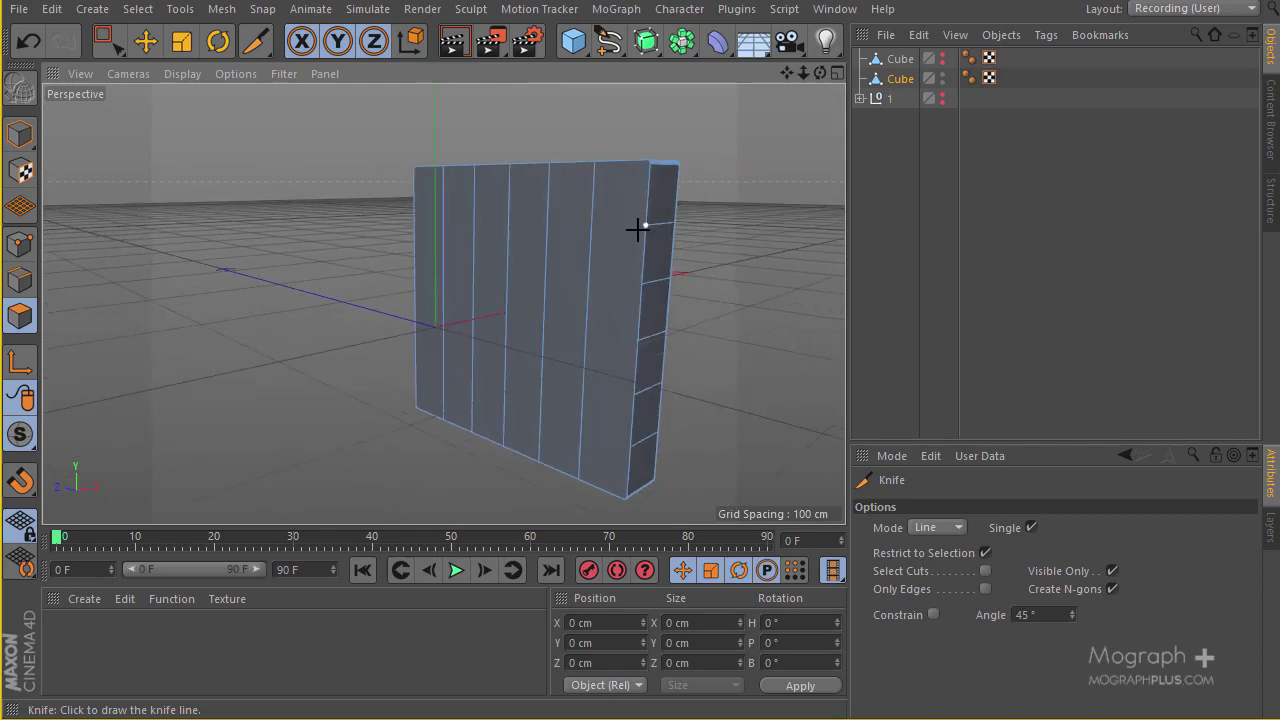
- Knife horizontal cuts across the slab's closed face at each side segment edge, completing a 6 by 6 grid
drag(646, 225, 525, 229)
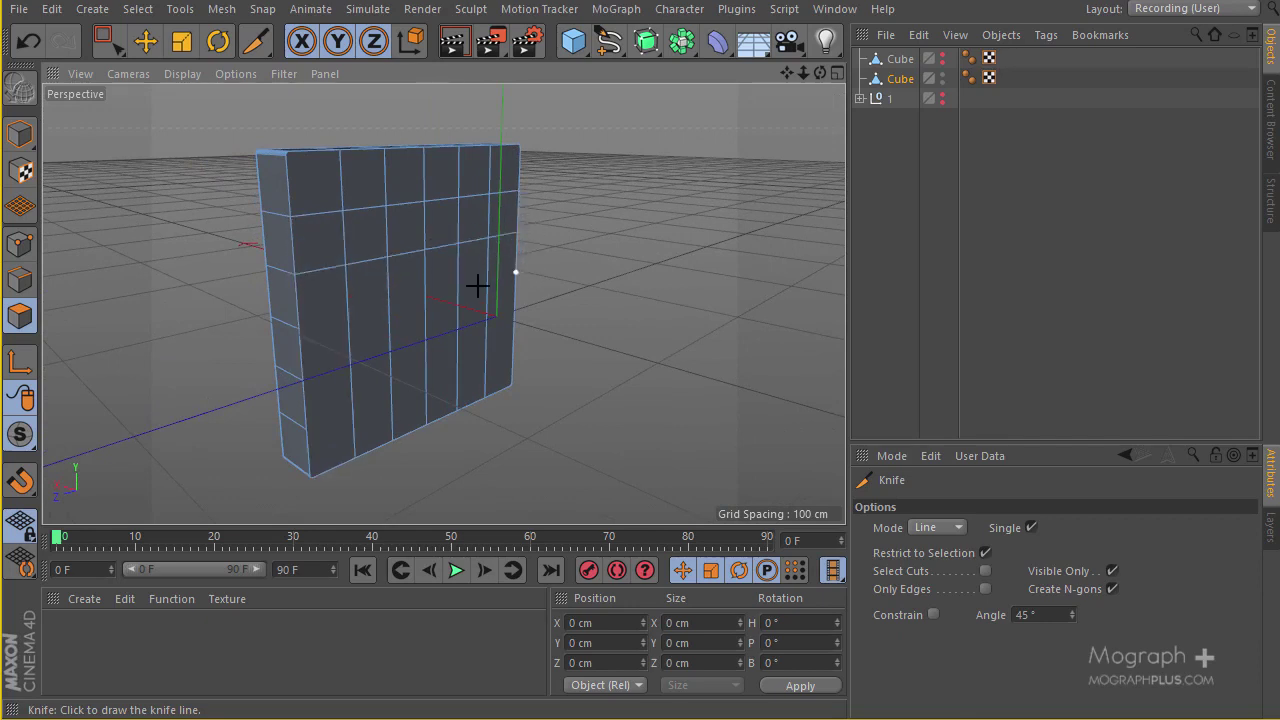
drag(477, 286, 296, 312)
drag(303, 381, 510, 333)
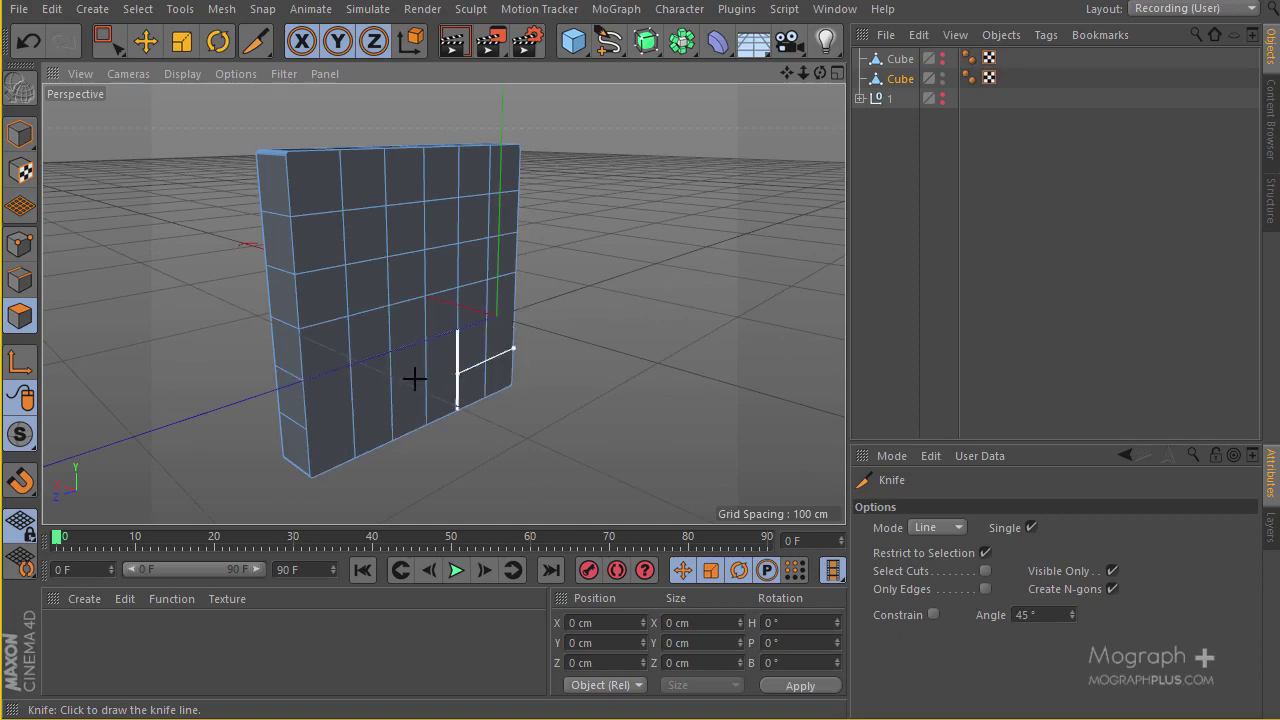
drag(414, 378, 309, 422)
alt+drag(463, 357, 340, 251)
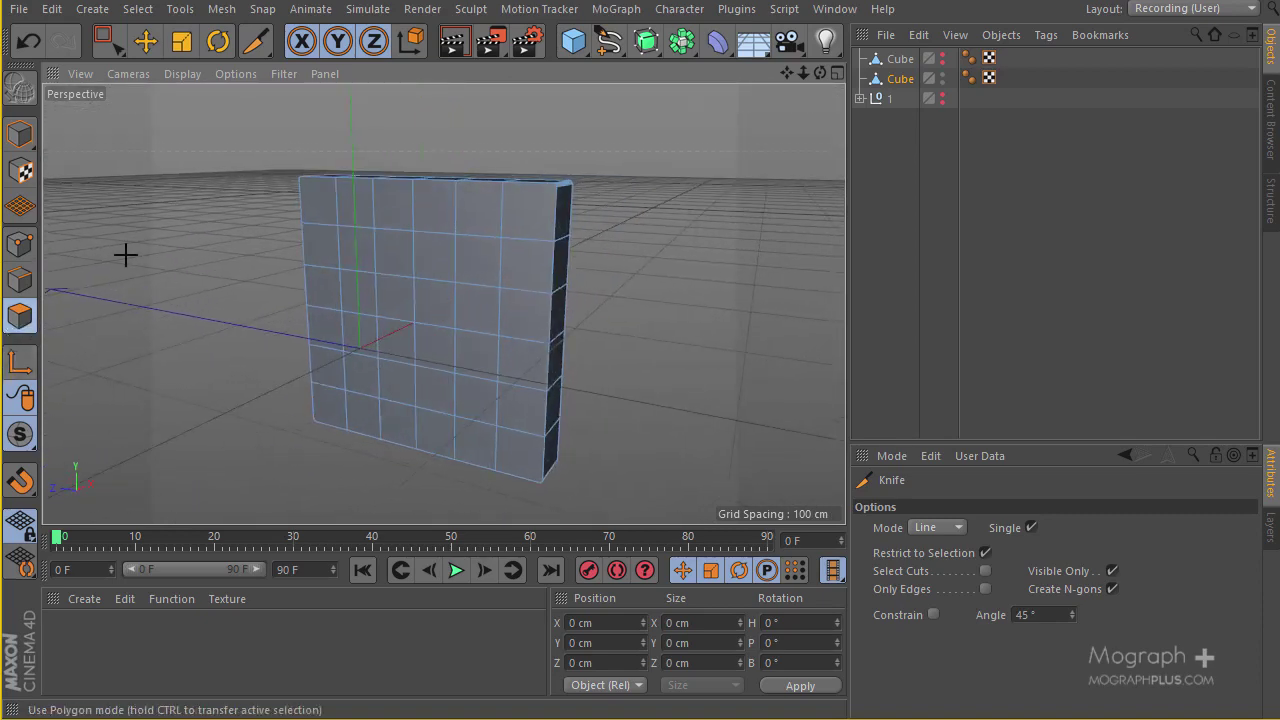
- Select the top row of polygons through the slab and split it into a separate object
click(108, 42)
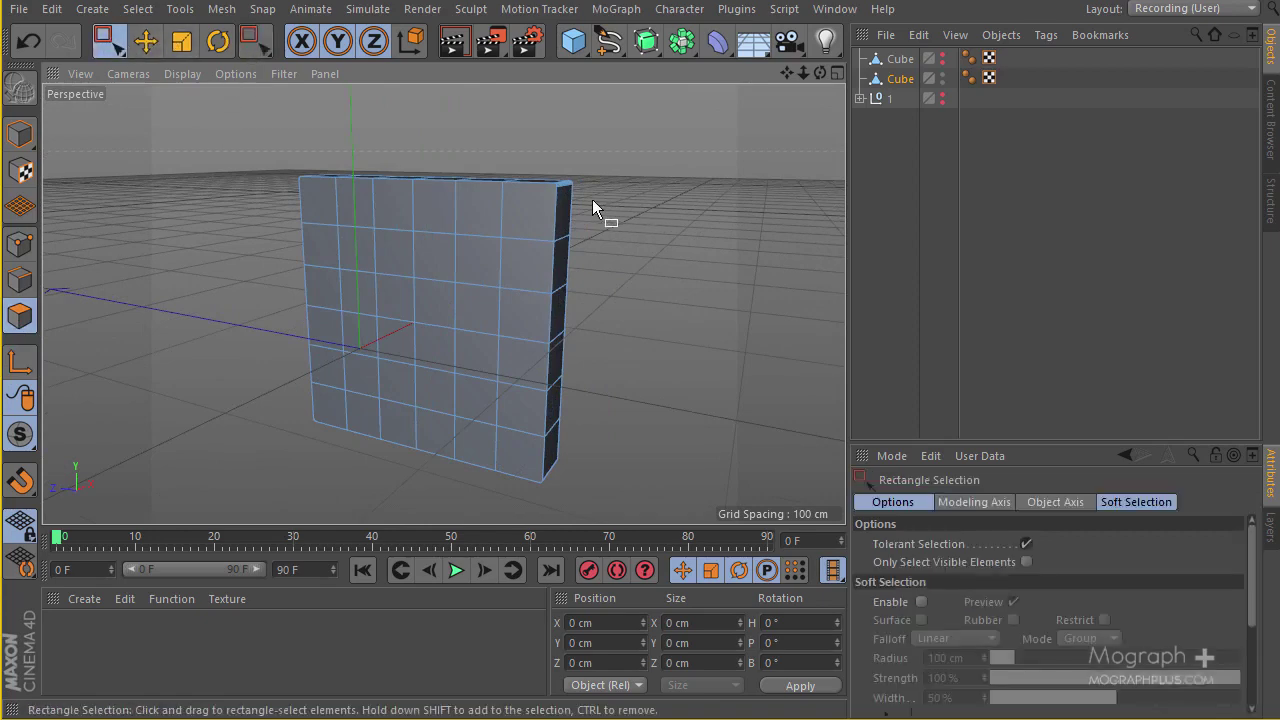
alt+drag(594, 206, 795, 258)
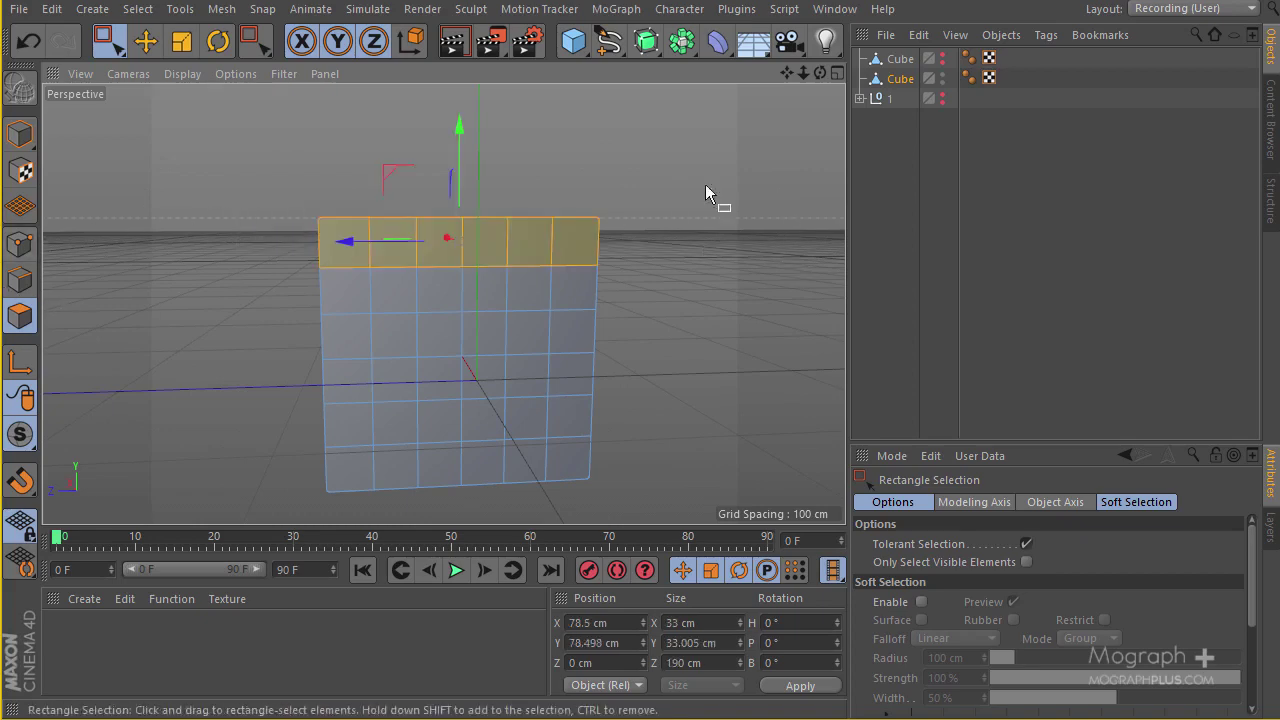
click(900, 78)
alt+drag(600, 210, 483, 241)
key(u)
key(p)
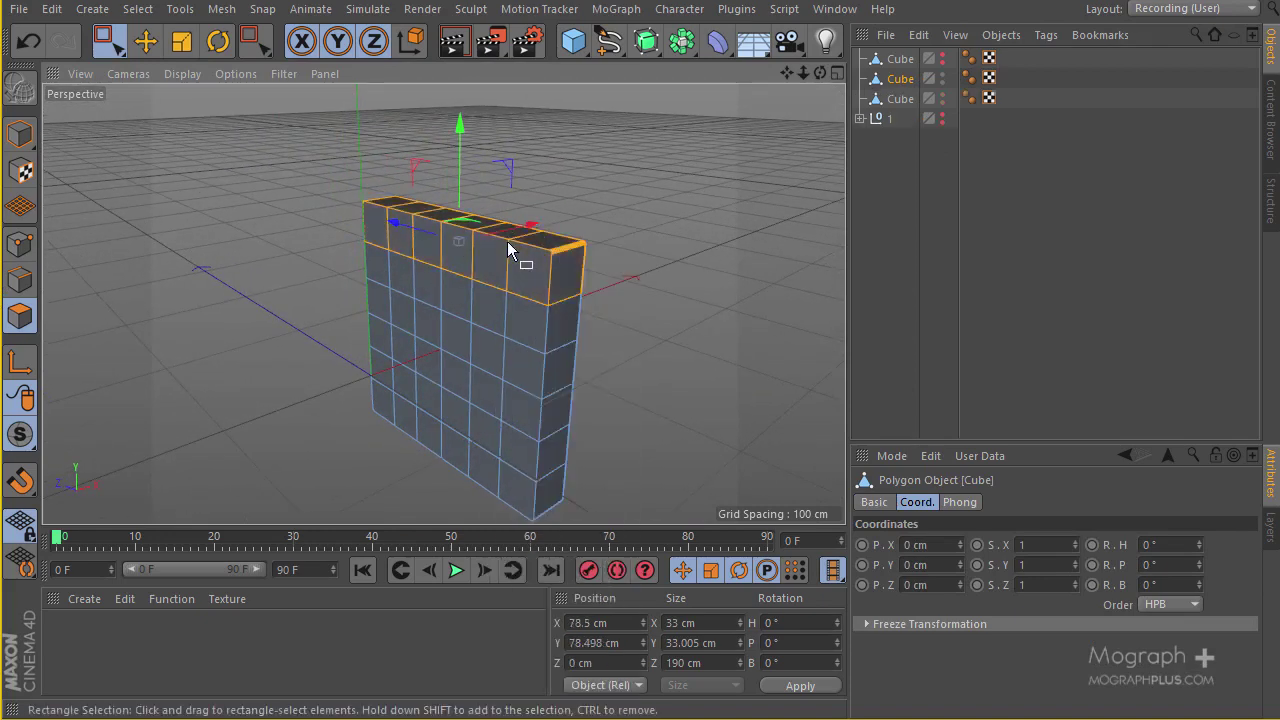
- Hide the slab in the editor and renderer, and select the split-off row
alt+click(941, 79)
alt+click(941, 79)
click(890, 102)
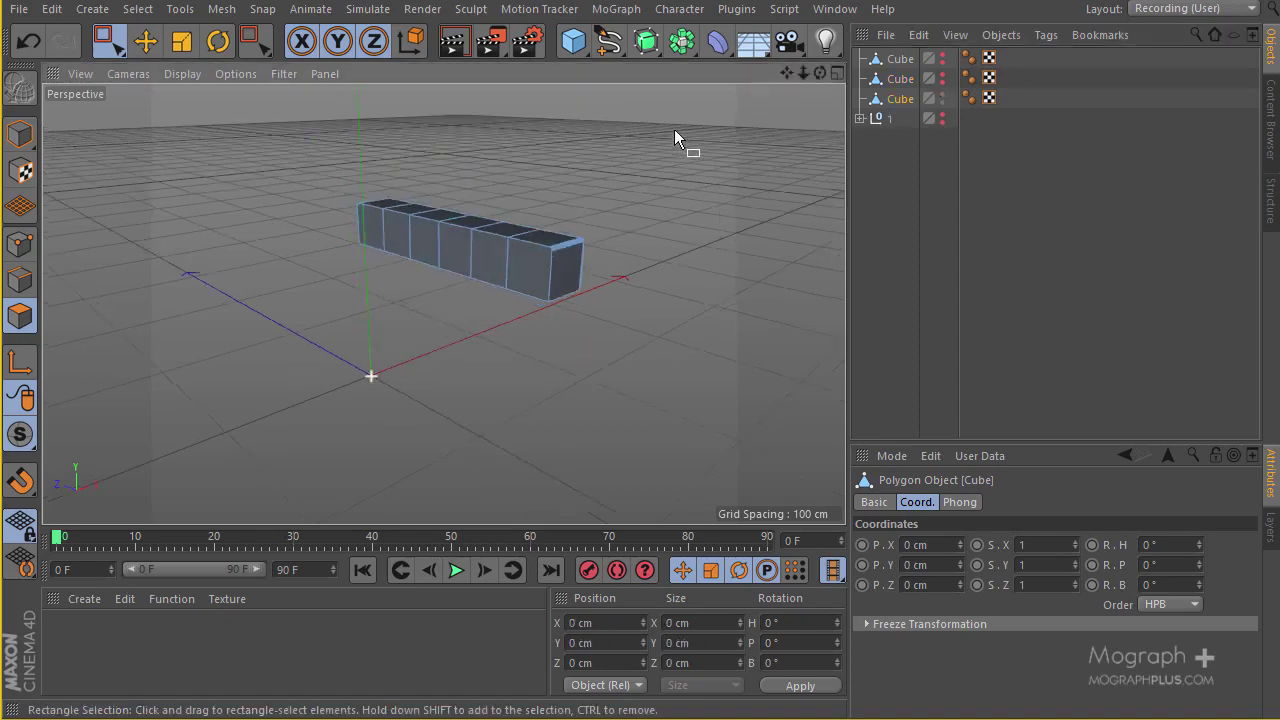
- Close the open underside of the row with Close Polygon Hole
alt+drag(674, 129, 481, 270)
key(m)
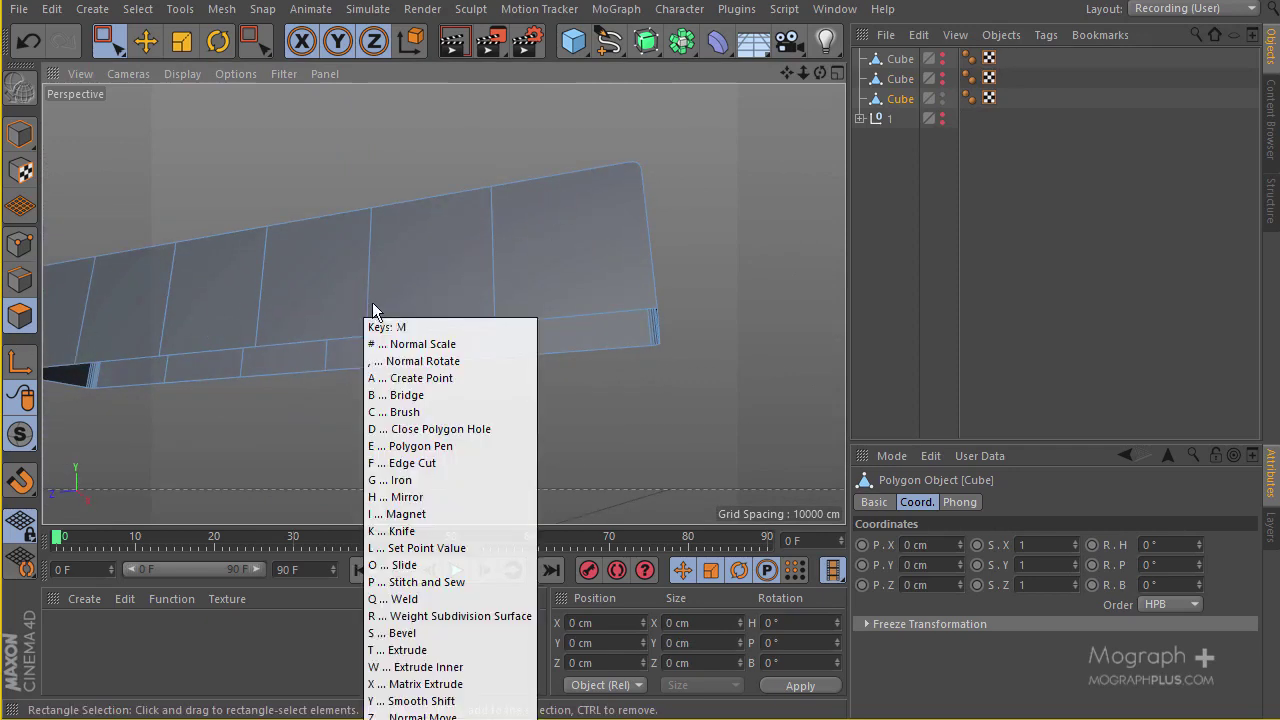
key(d)
click(480, 333)
alt+drag(480, 333, 514, 148)
- Knife cuts across the row's closed underside at each segment edge, dividing it into six squares
key(m)
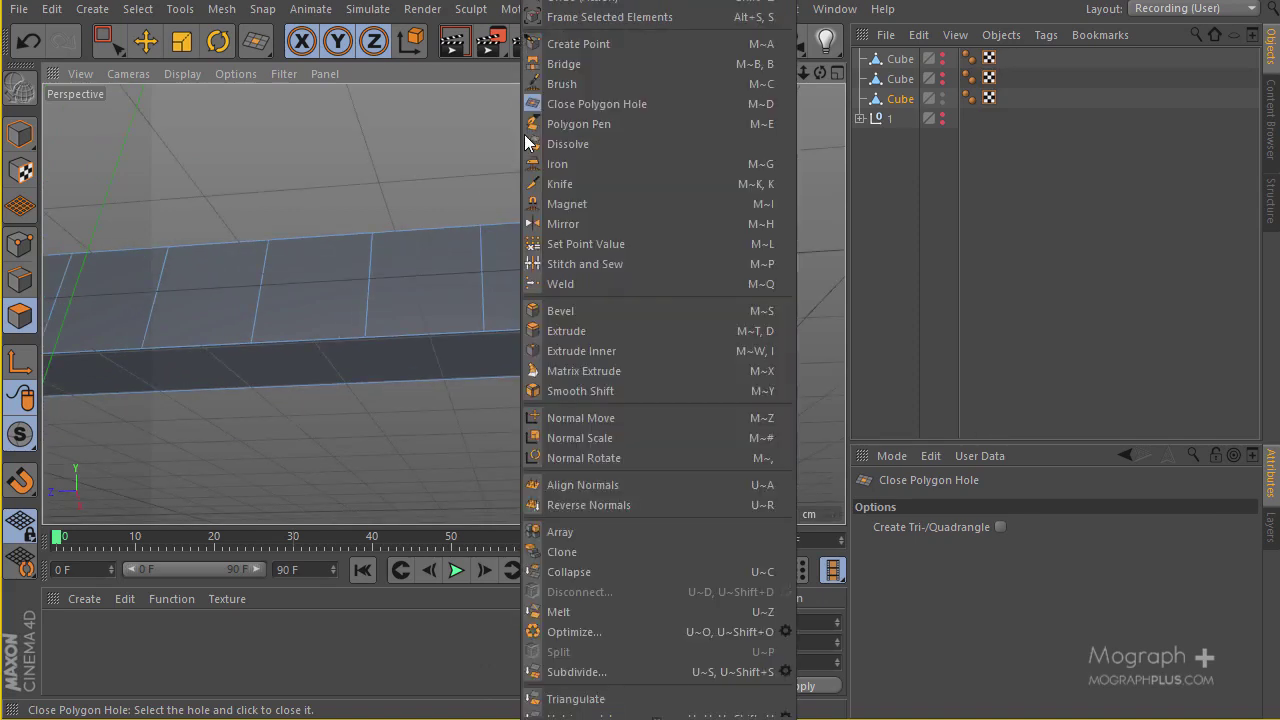
click(611, 170)
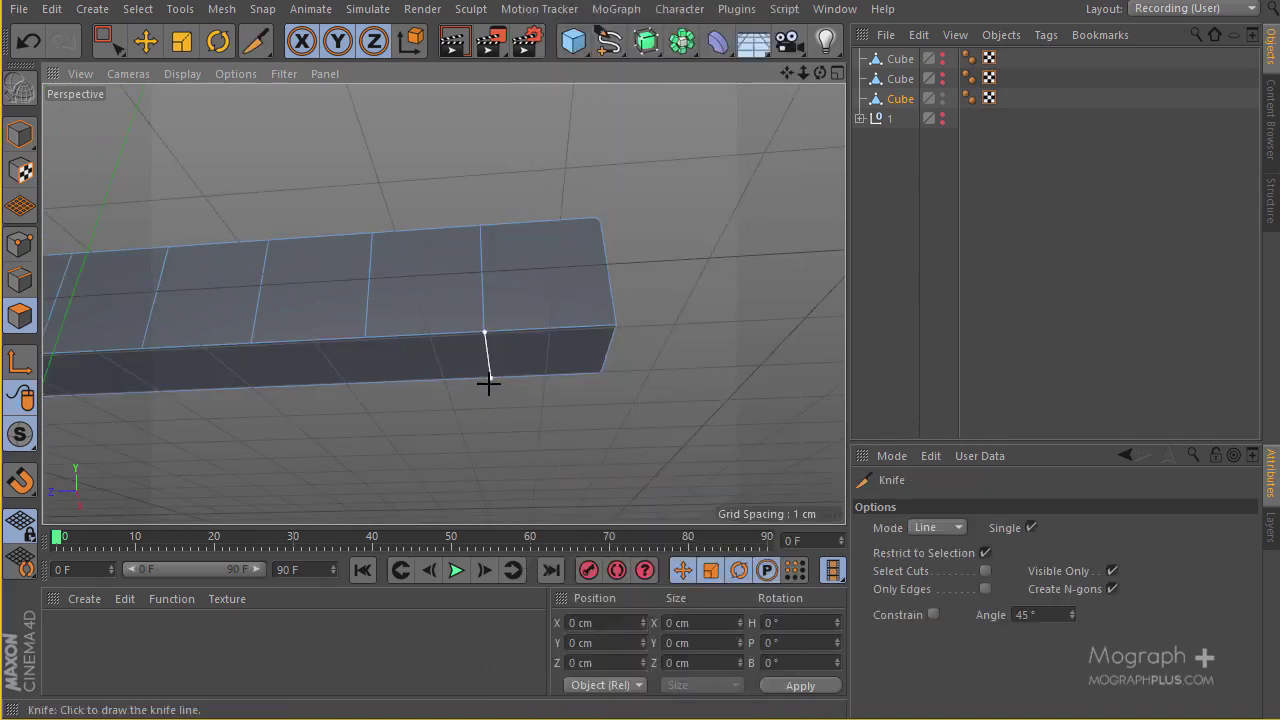
alt+drag(459, 385, 446, 300)
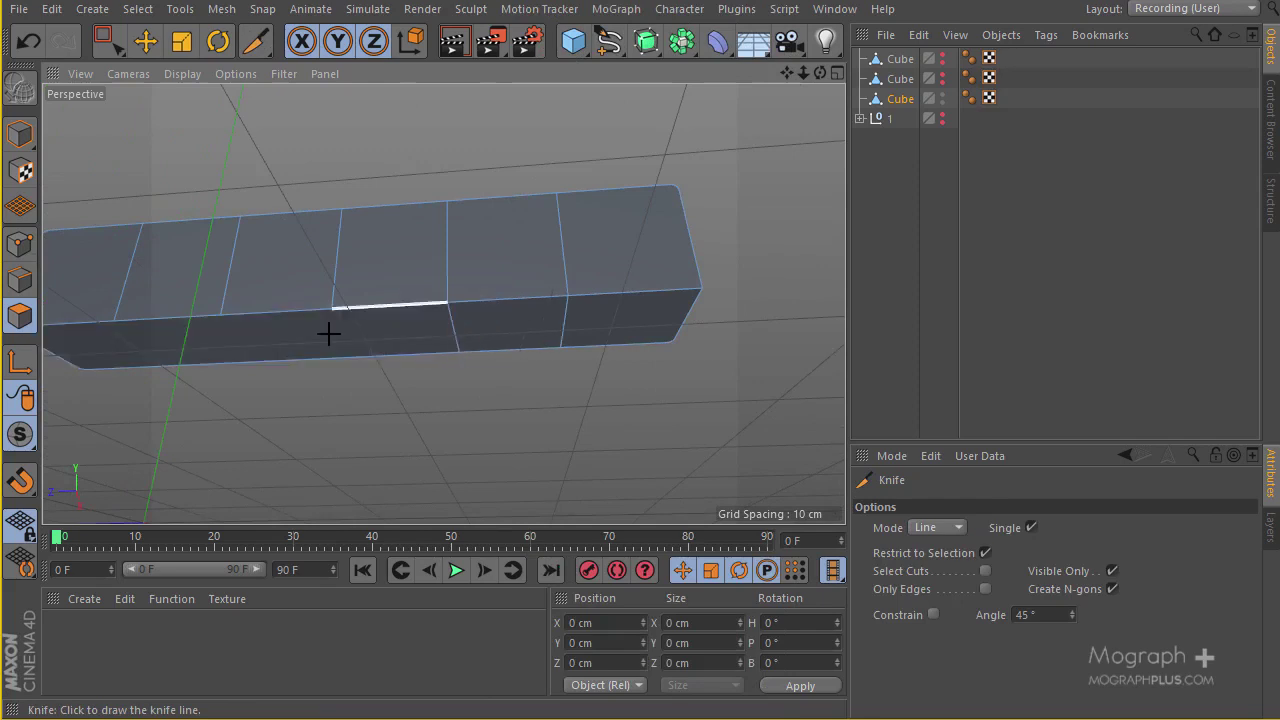
alt+drag(329, 333, 427, 352)
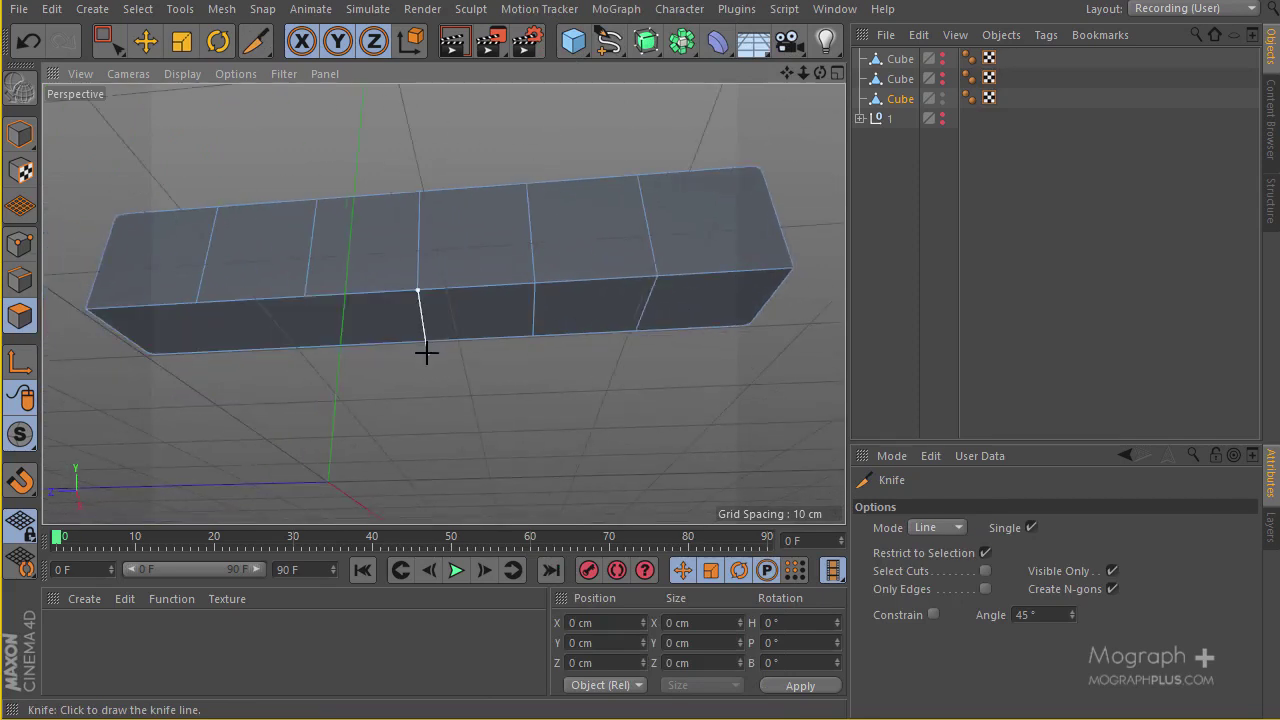
click(427, 348)
alt+middle_drag(385, 324, 440, 305)
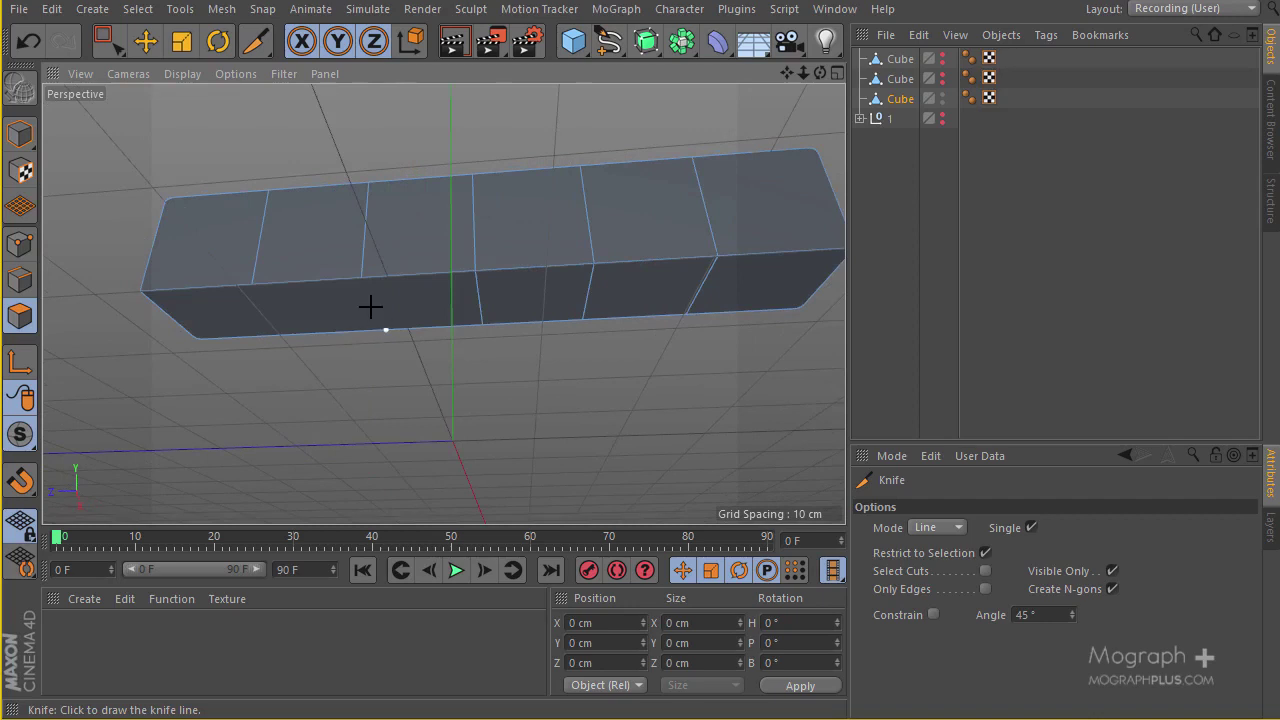
alt+drag(301, 334, 450, 280)
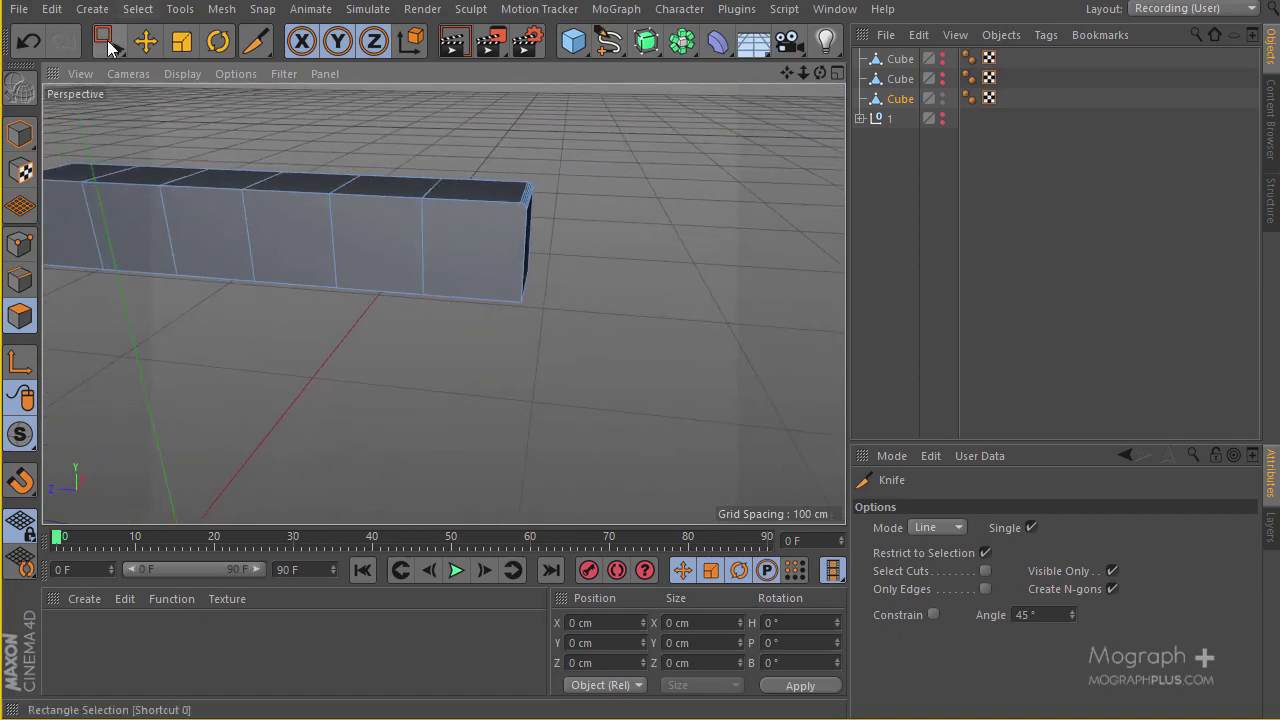
- Select all polygons of the row's end segment and split them into a separate object
scroll(437, 200, down, 3)
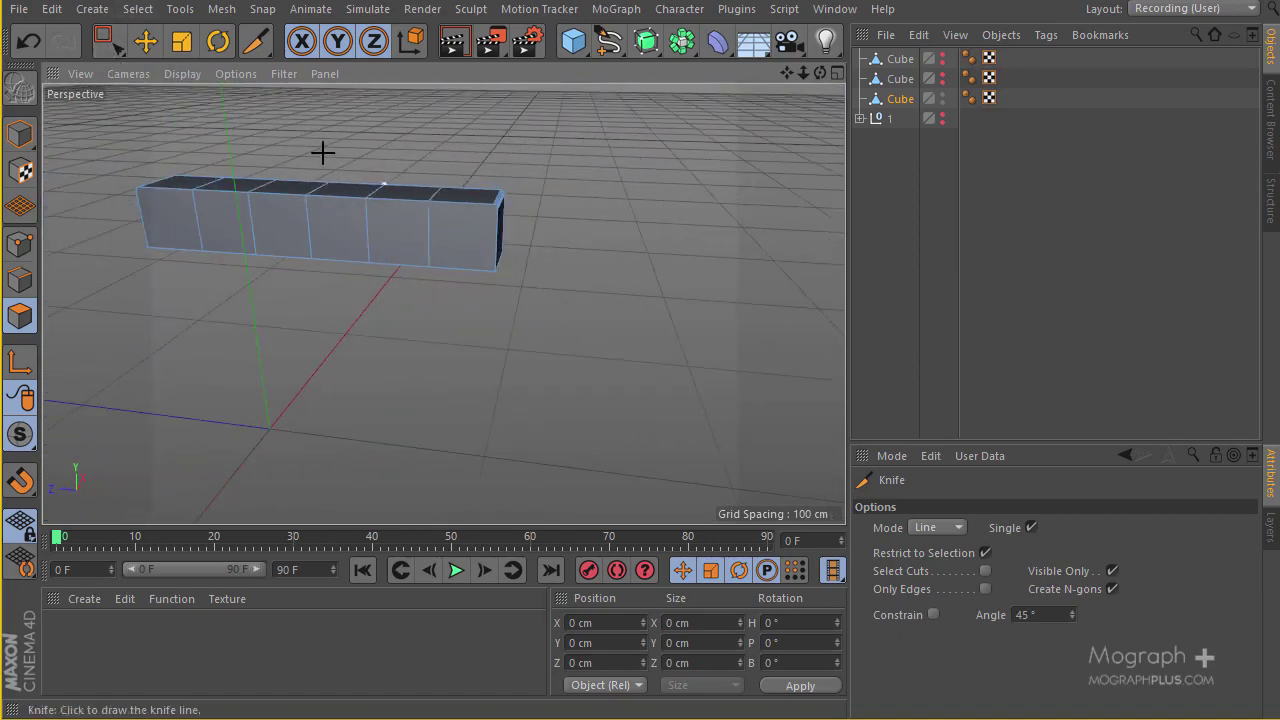
click(108, 41)
alt+middle_drag(454, 176, 406, 307)
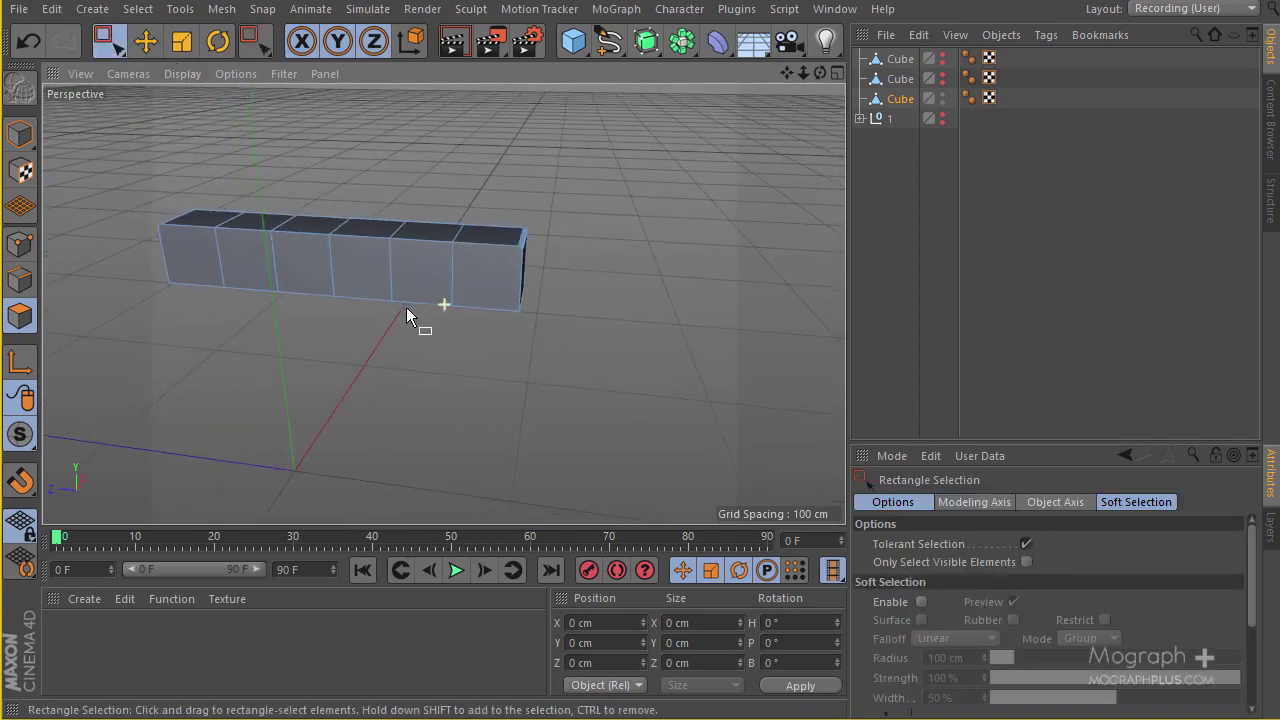
alt+drag(406, 307, 544, 228)
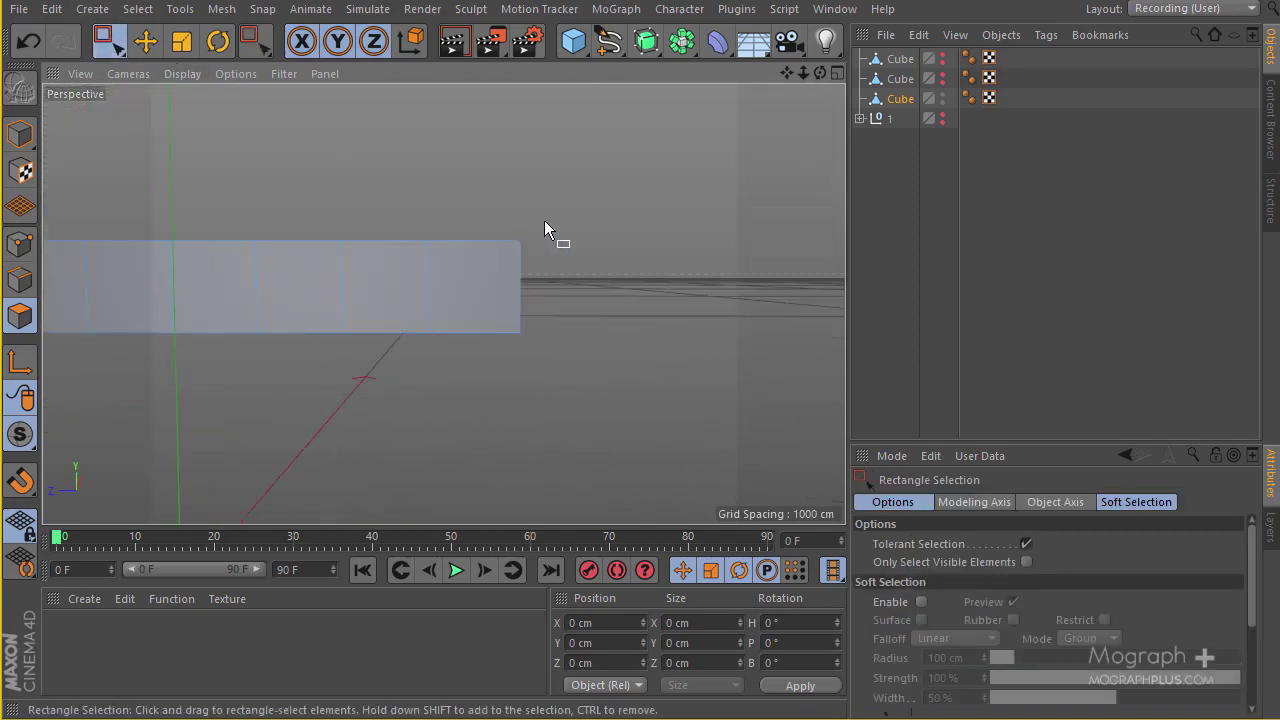
drag(467, 383, 467, 384)
alt+drag(467, 384, 453, 326)
key(u)
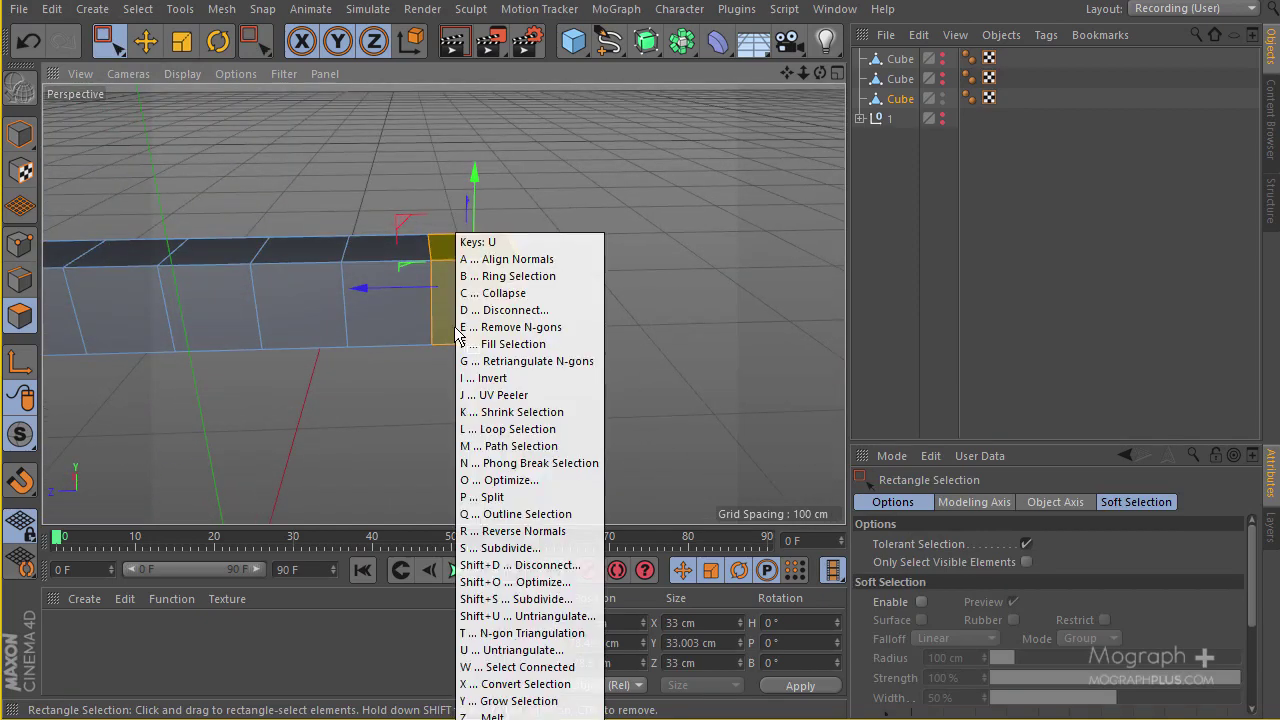
key(p)
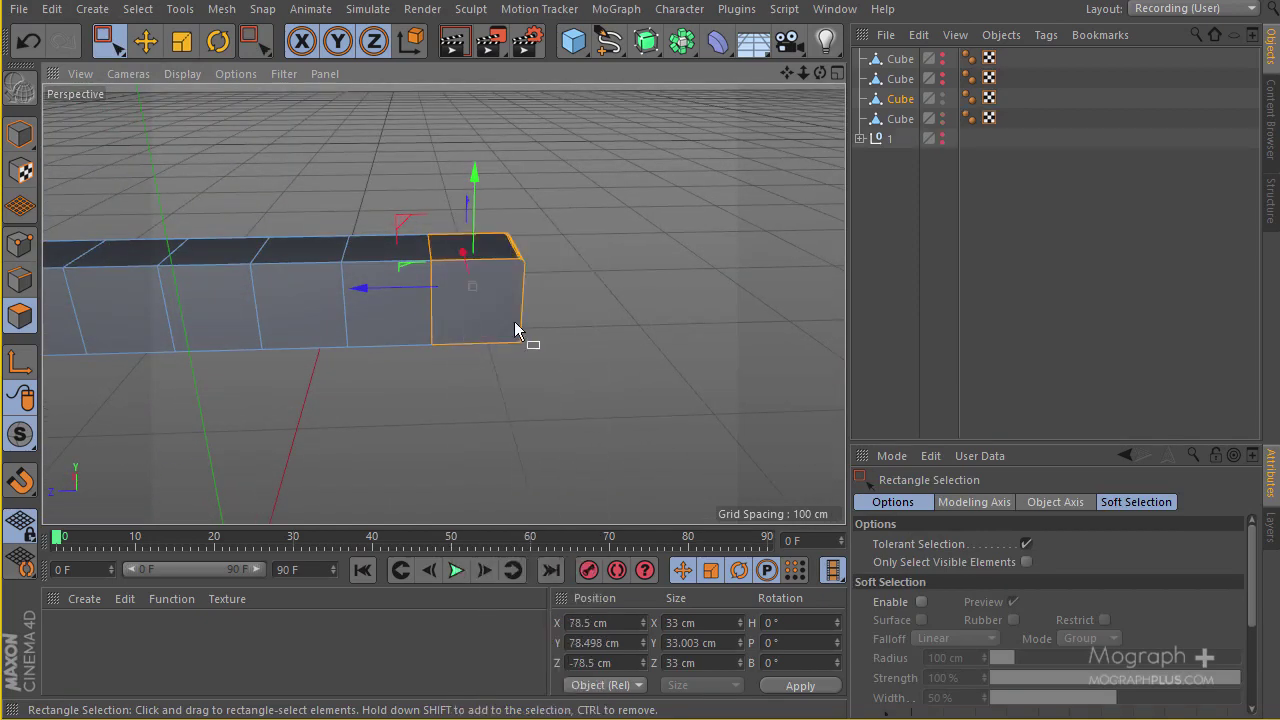
- Hide the row in the editor and renderer, and select the split-off end cube
alt+click(942, 97)
alt+click(942, 97)
click(886, 119)
- Close the open side of the small end cube with Close Polygon Hole
alt+drag(514, 243, 660, 395)
right_click(661, 396)
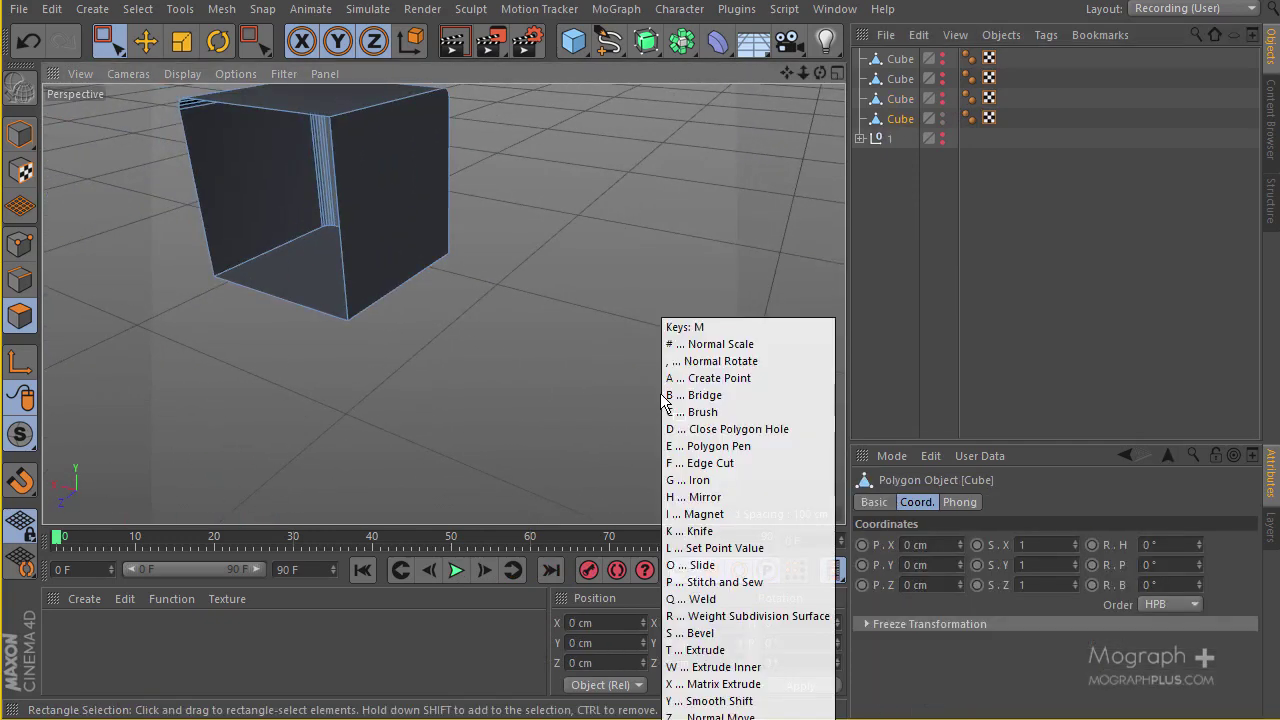
click(710, 431)
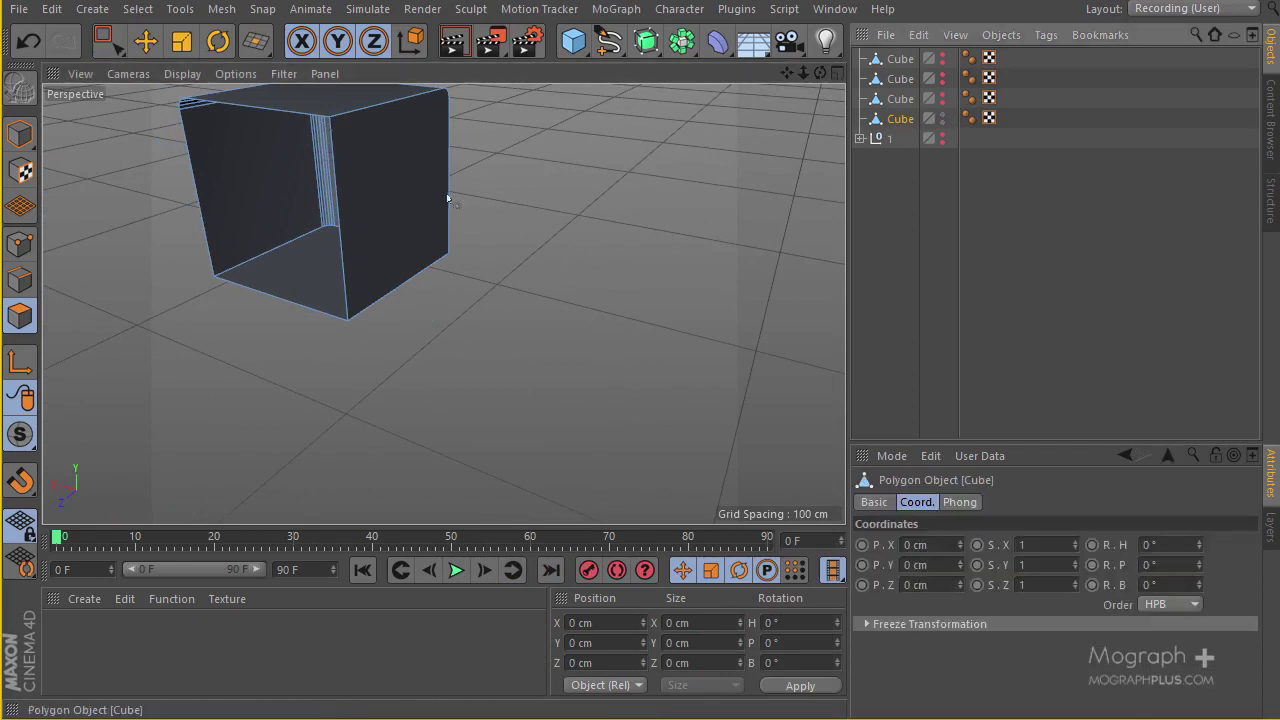
click(900, 118)
click(297, 123)
alt+drag(226, 214, 511, 266)
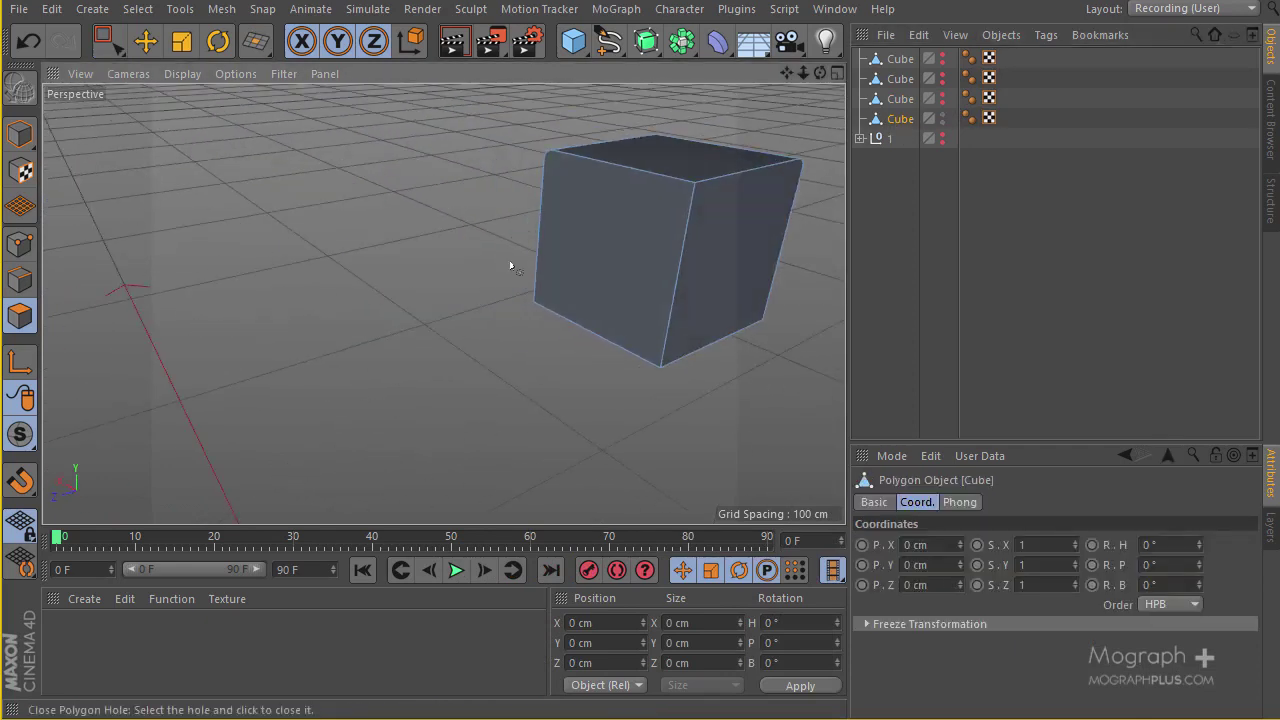
- Hide the closed end cube in the editor and renderer, and show and select the row again
alt+click(943, 118)
alt+click(943, 118)
alt+click(943, 102)
click(900, 100)
alt+drag(666, 294, 557, 260)
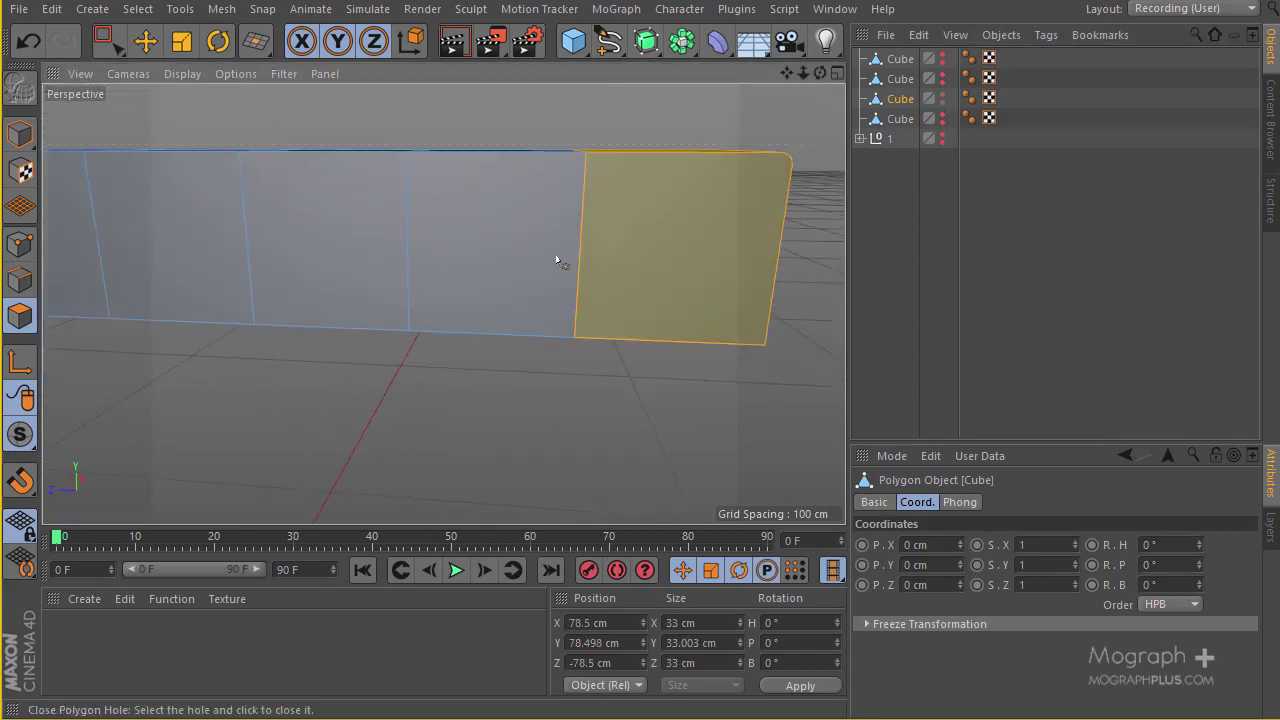
- Select the polygons of the row's second segment, next to the end one, and split them into a separate object
click(106, 40)
alt+drag(525, 138, 443, 325)
key(u)
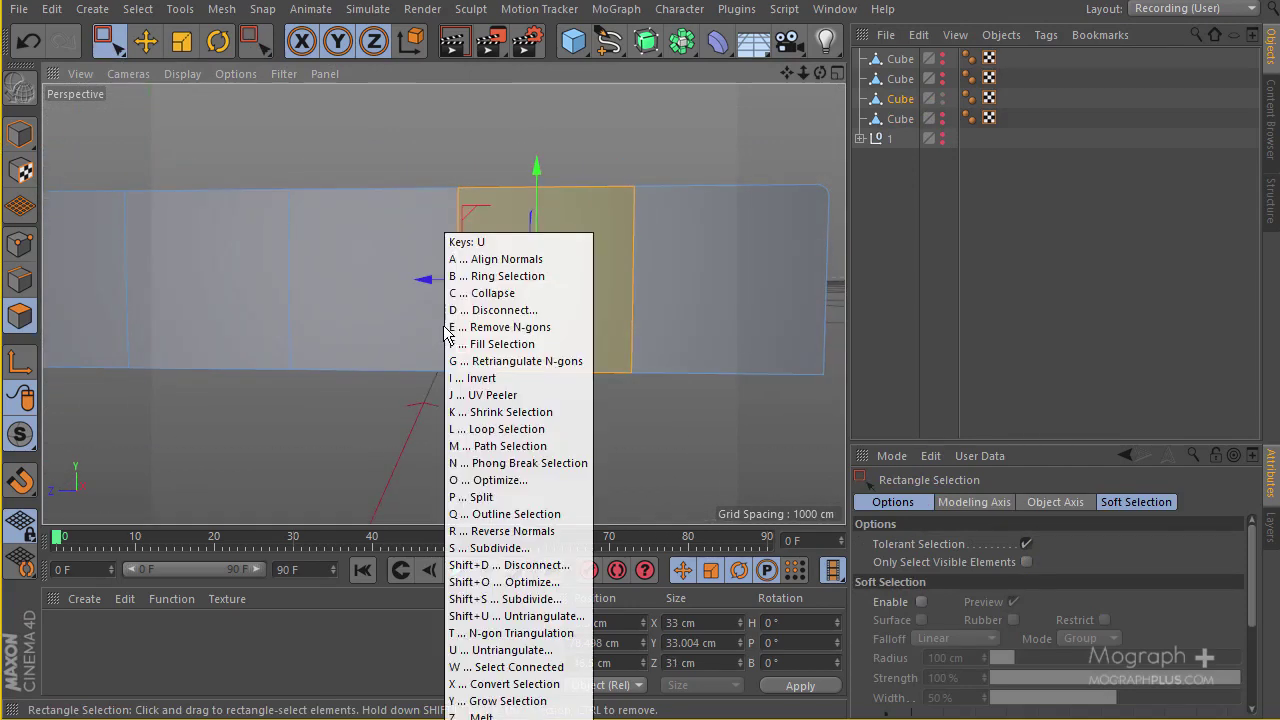
key(p)
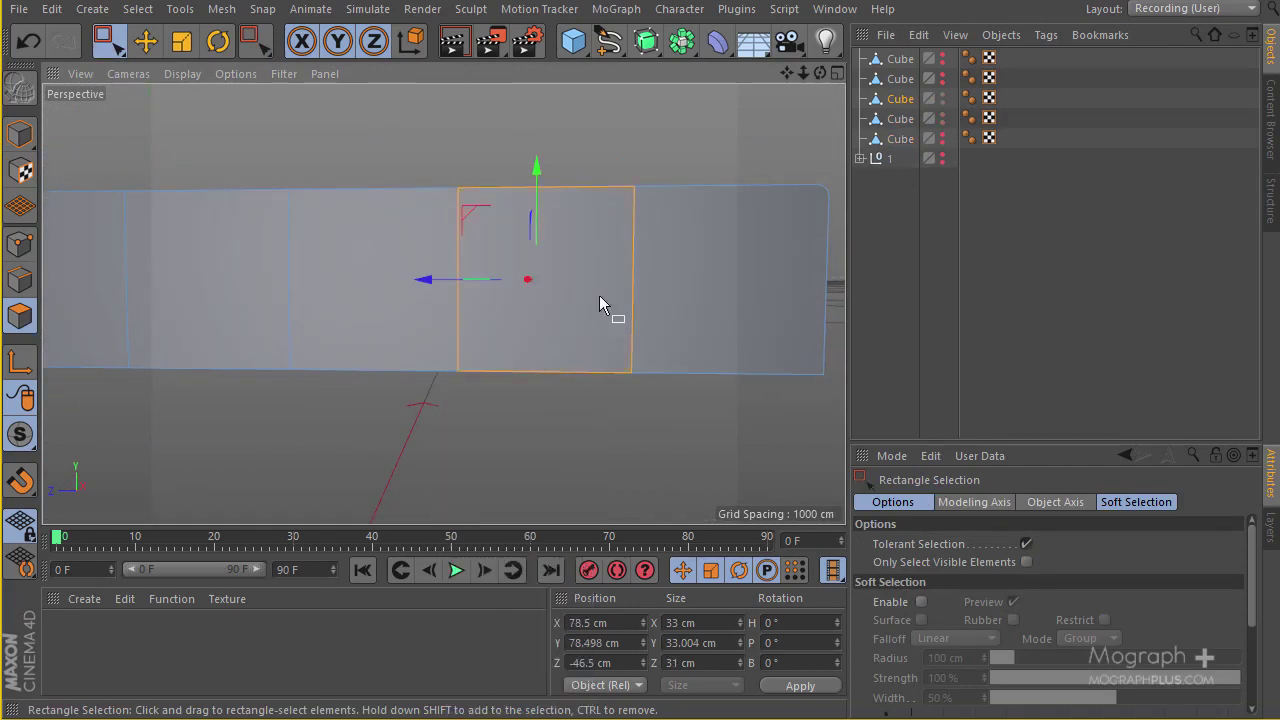
- Hide the row and close the open sides of the split-off second cube with Close Polygon Hole
alt+double_click(942, 102)
alt+drag(820, 158, 494, 320)
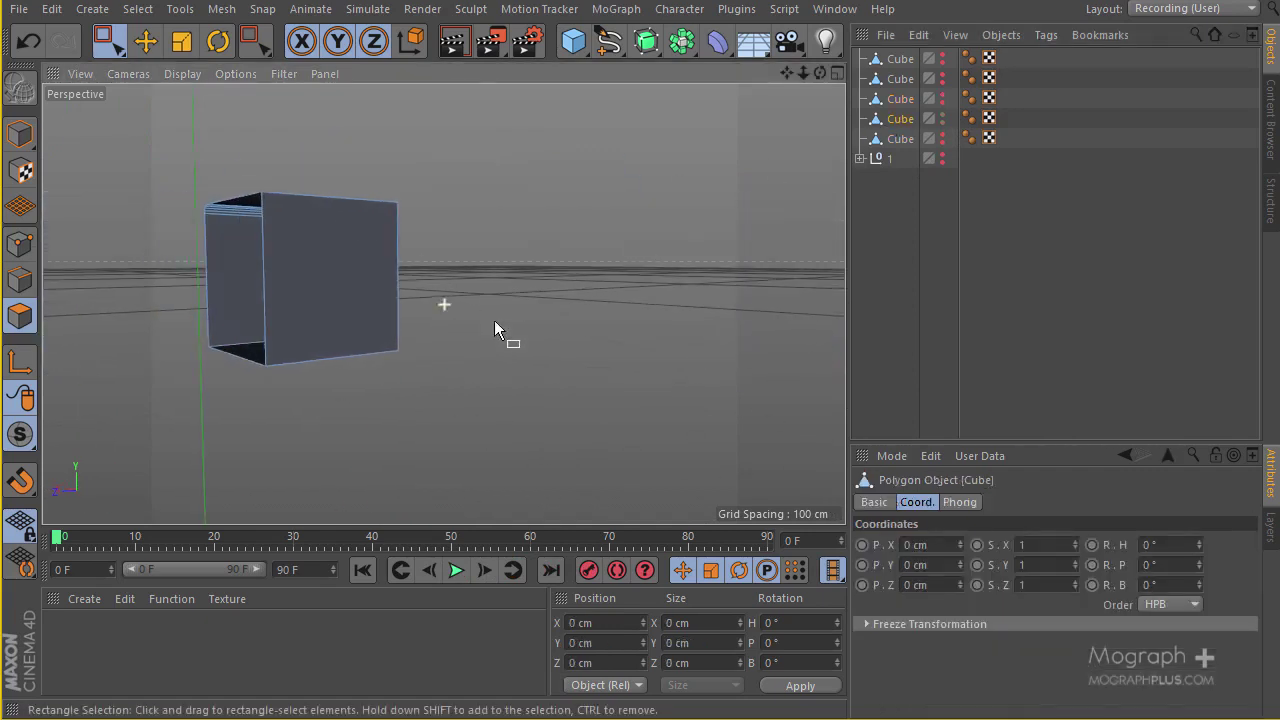
alt+drag(182, 187, 377, 234)
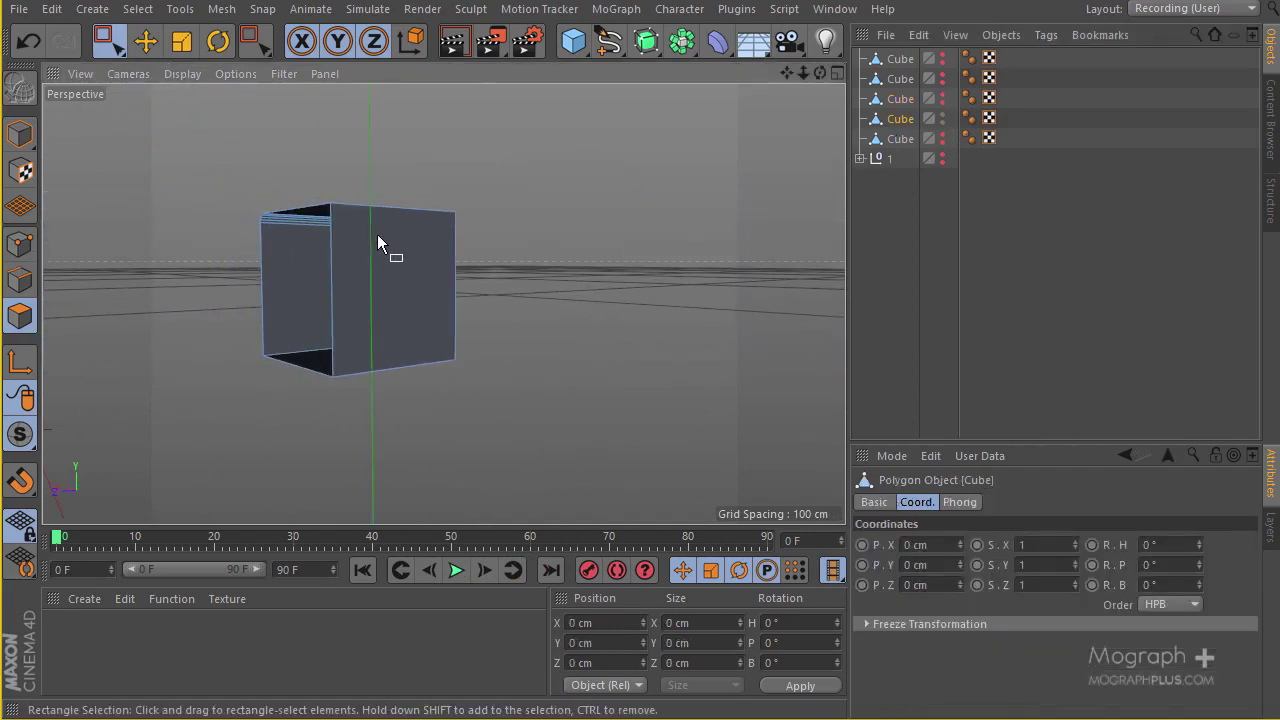
key(m)
key(d)
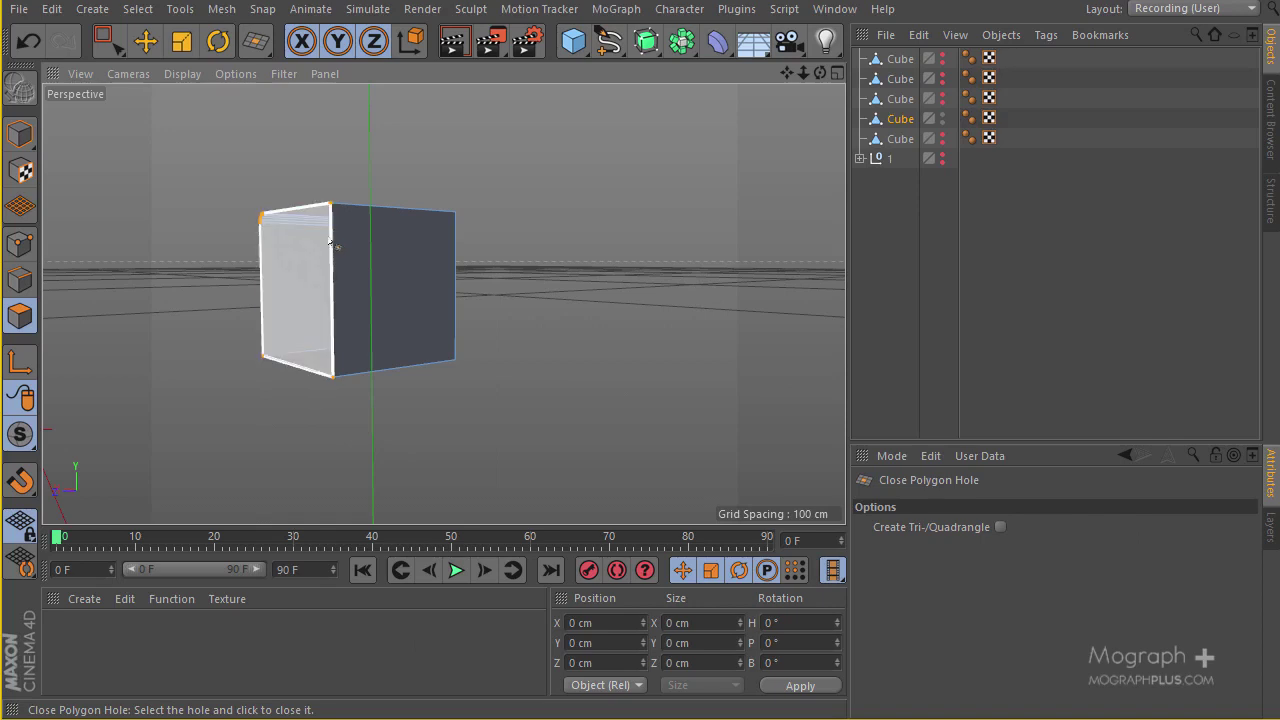
alt+drag(160, 330, 332, 349)
alt+middle_drag(338, 160, 409, 337)
alt+right_drag(409, 337, 354, 417)
alt+drag(354, 417, 374, 374)
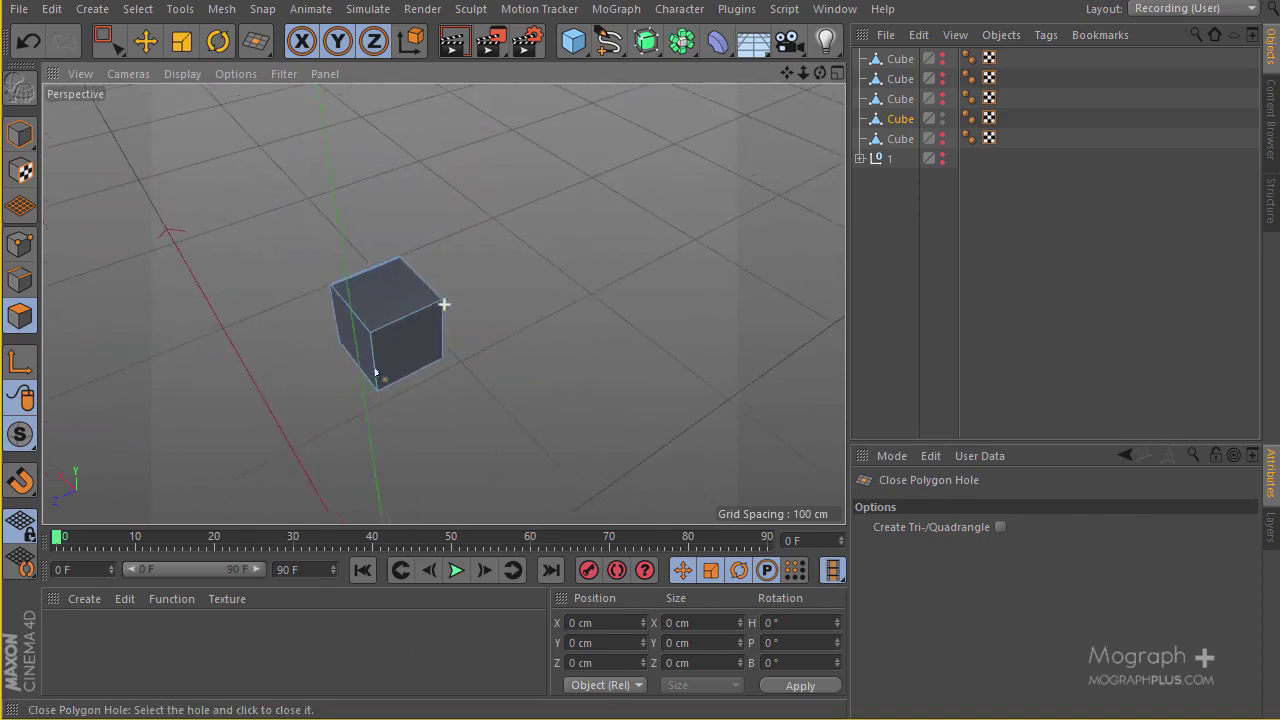
alt+right_drag(409, 312, 560, 260)
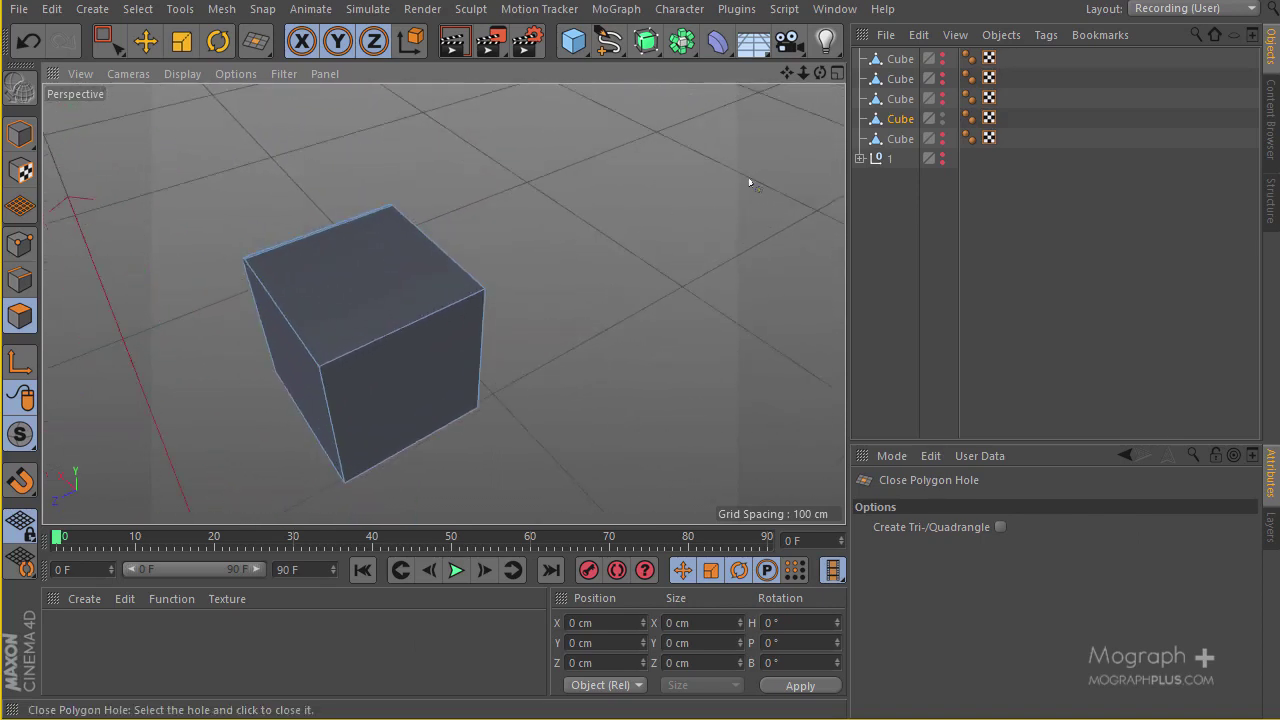
- Show the end cube beside the second one, try moving it away in model mode, and undo the move
click(941, 135)
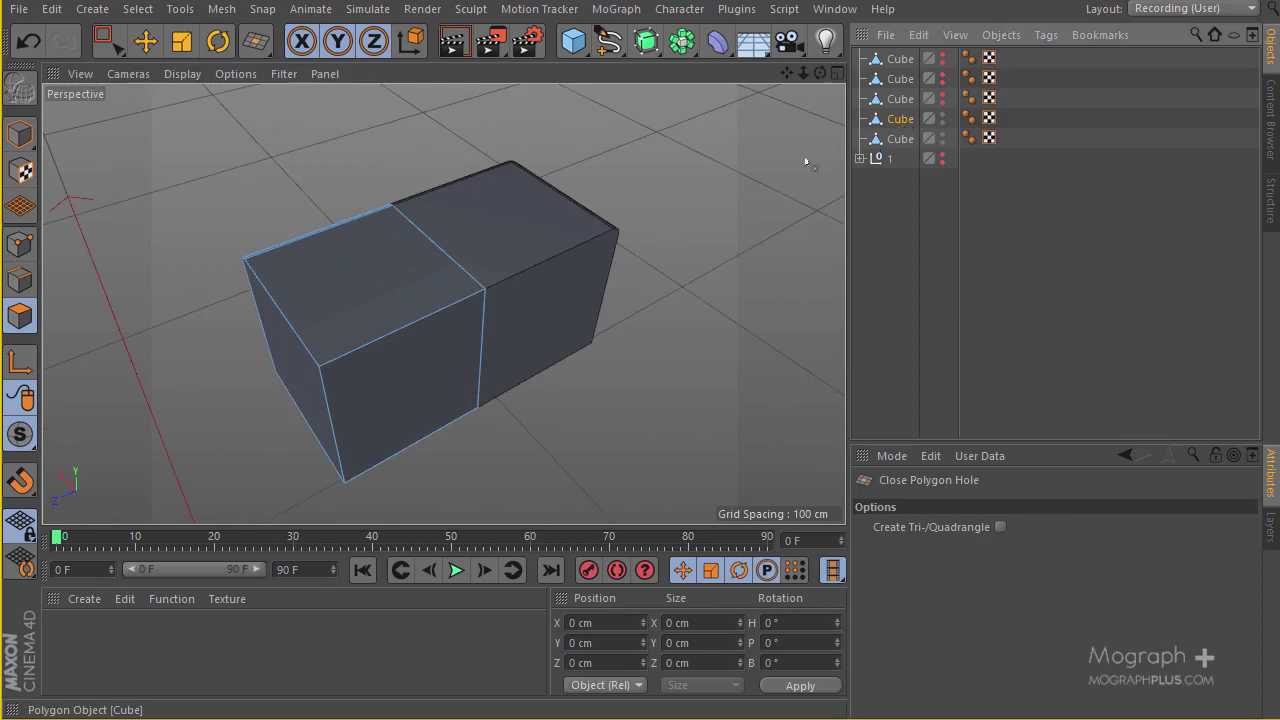
click(145, 41)
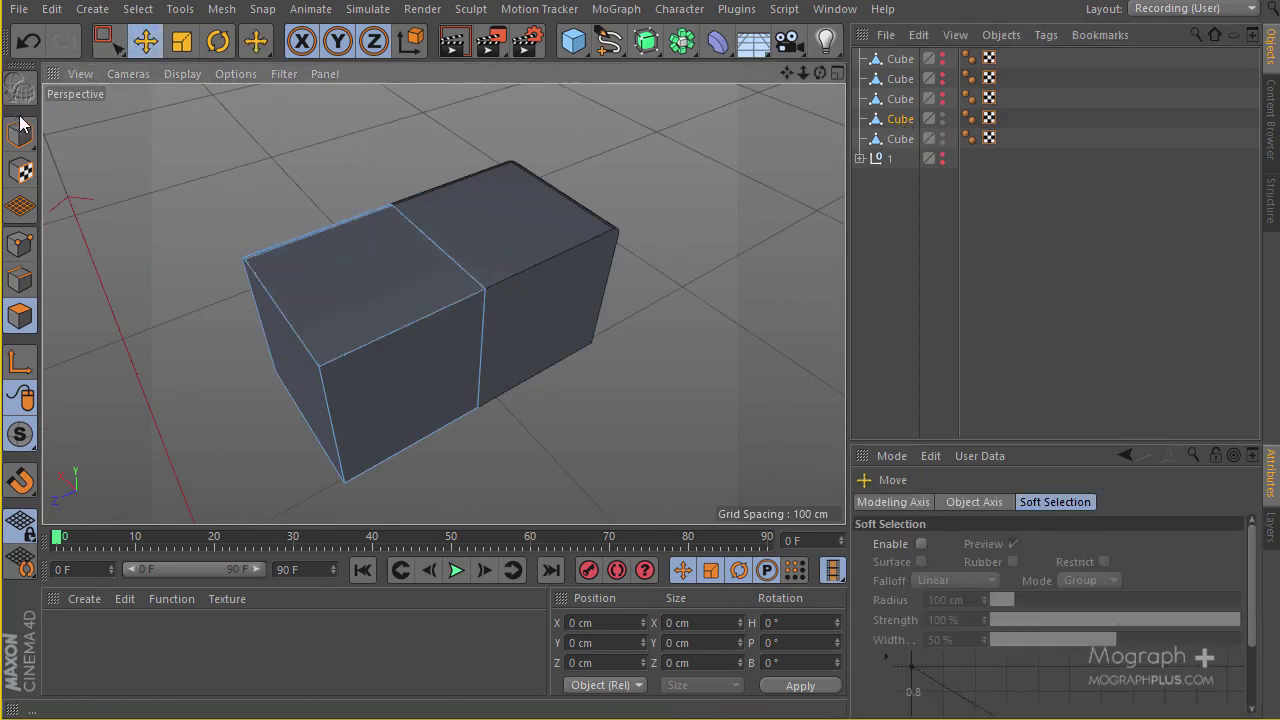
click(477, 232)
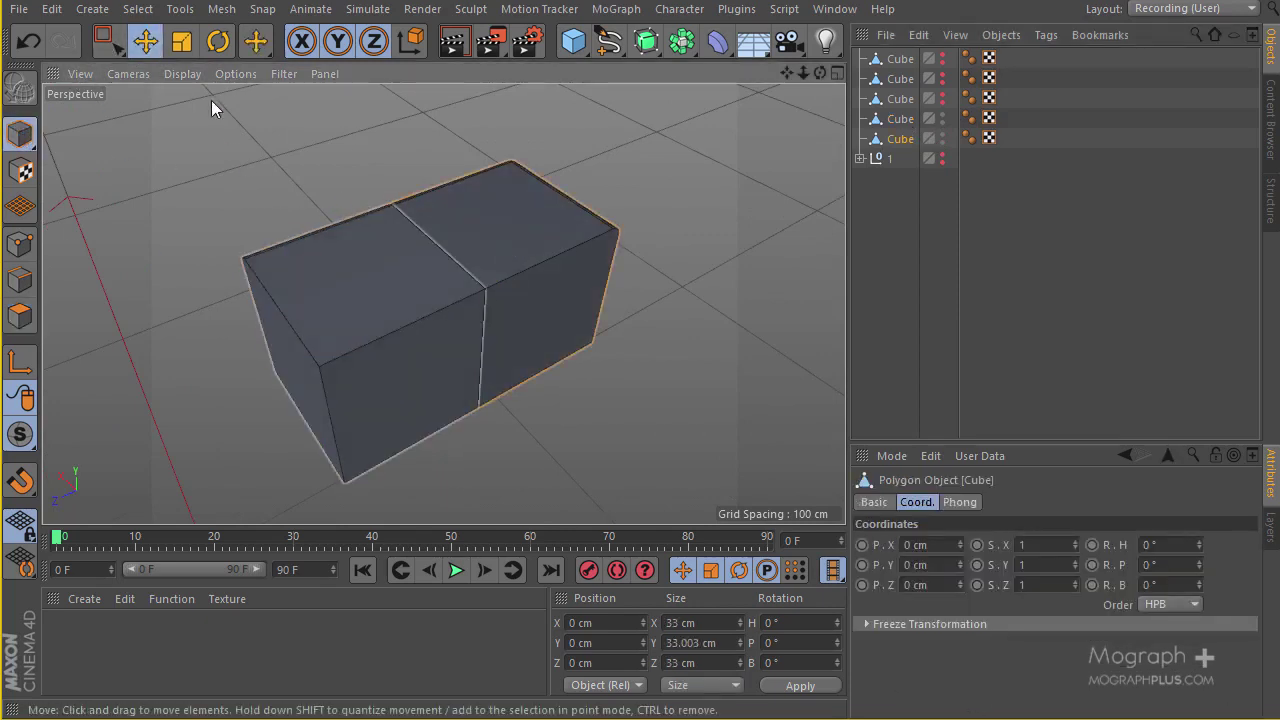
scroll(346, 304, down, 6)
alt+drag(364, 370, 196, 488)
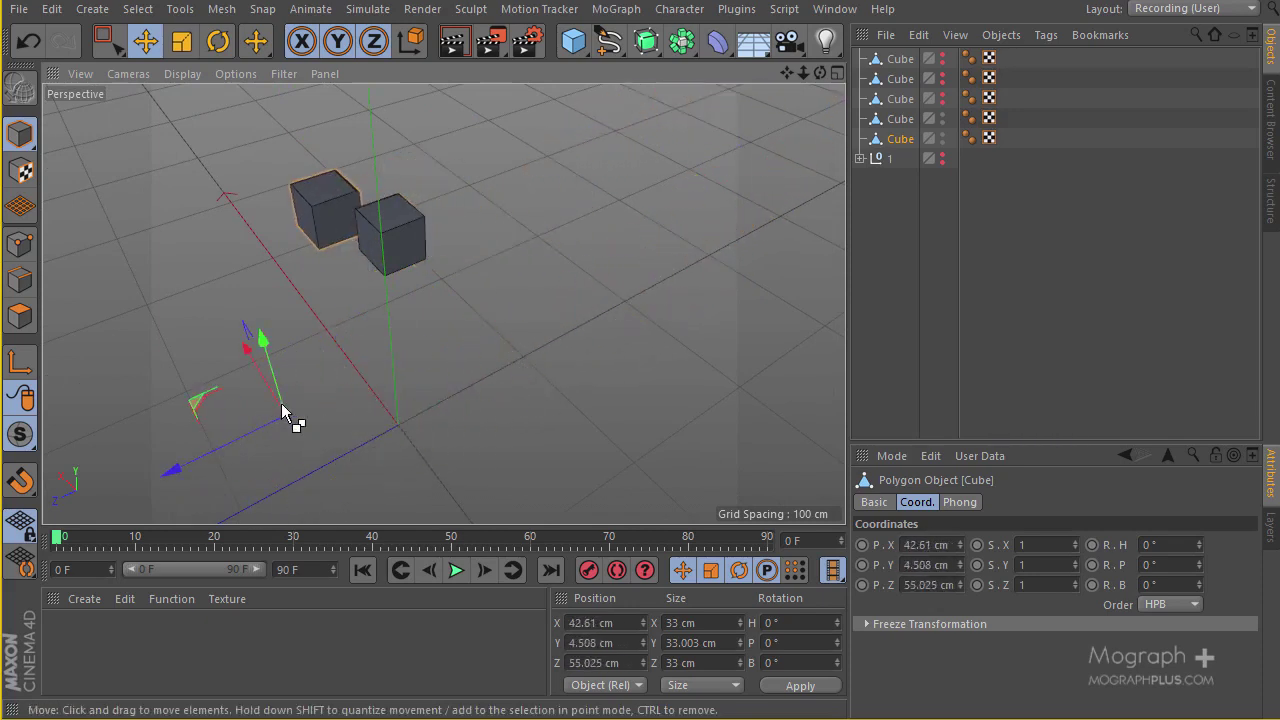
key(ctrl+z)
scroll(485, 305, up, 3)
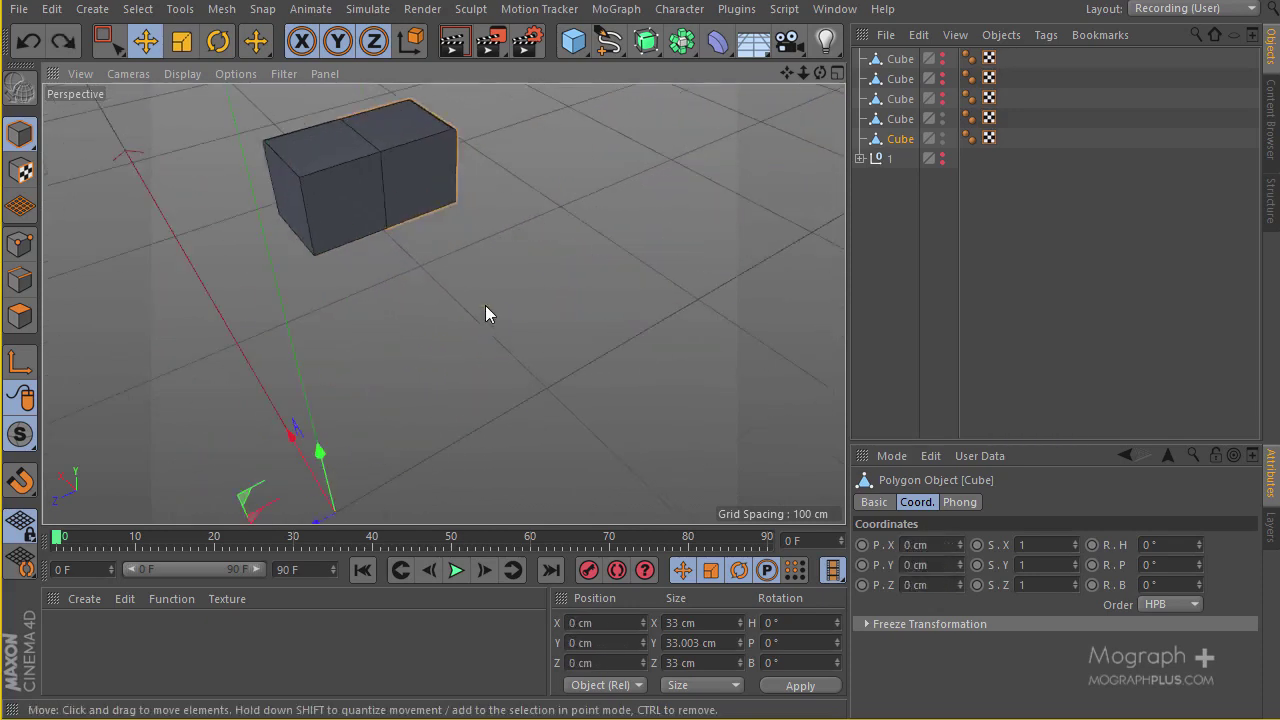
- Hide both small cubes in the editor and renderer, and show the full 6-segment cube again
click(941, 143)
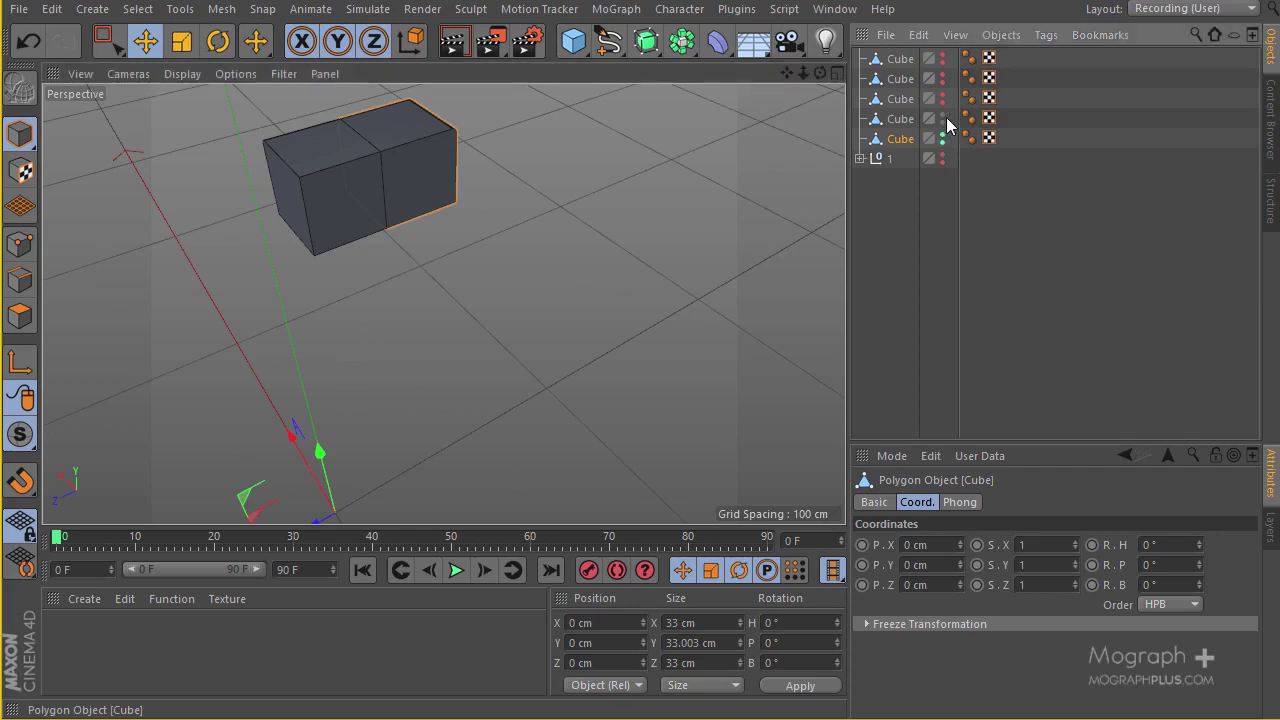
click(941, 119)
drag(943, 135, 941, 158)
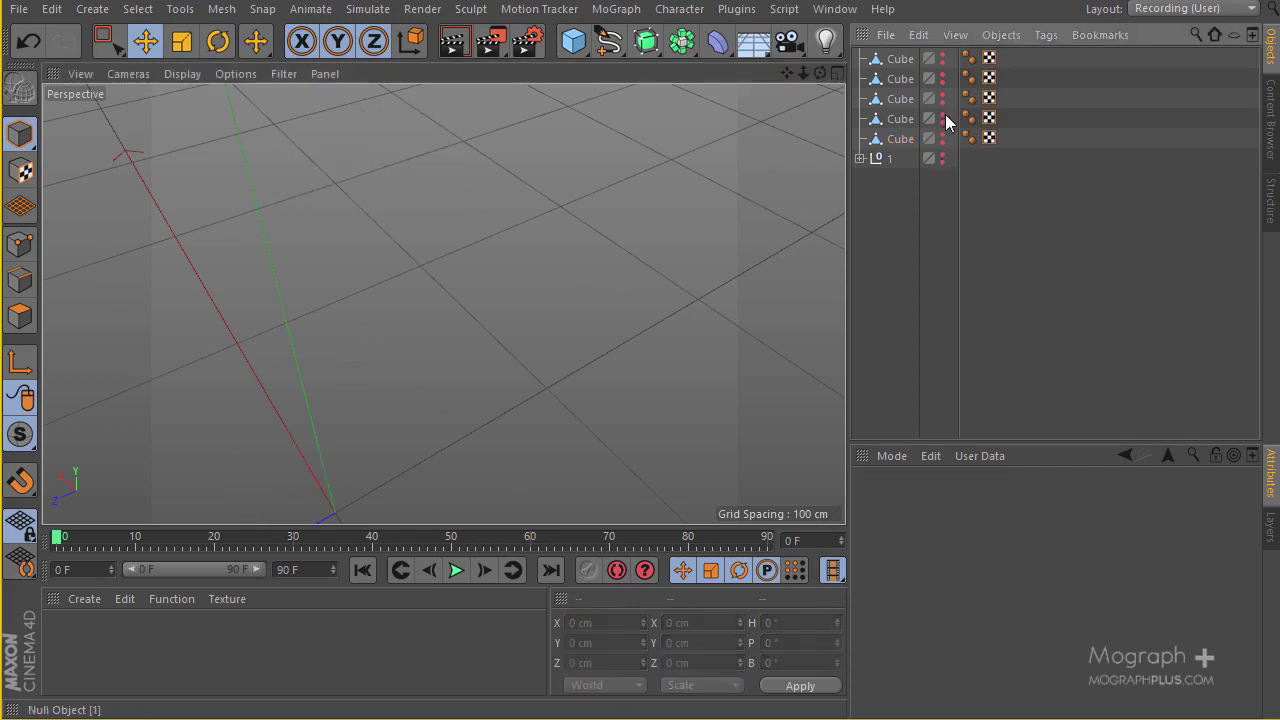
alt+click(944, 57)
- Examine the full cube's segment grid and filleted edges from several sides
alt+right_drag(706, 171, 605, 223)
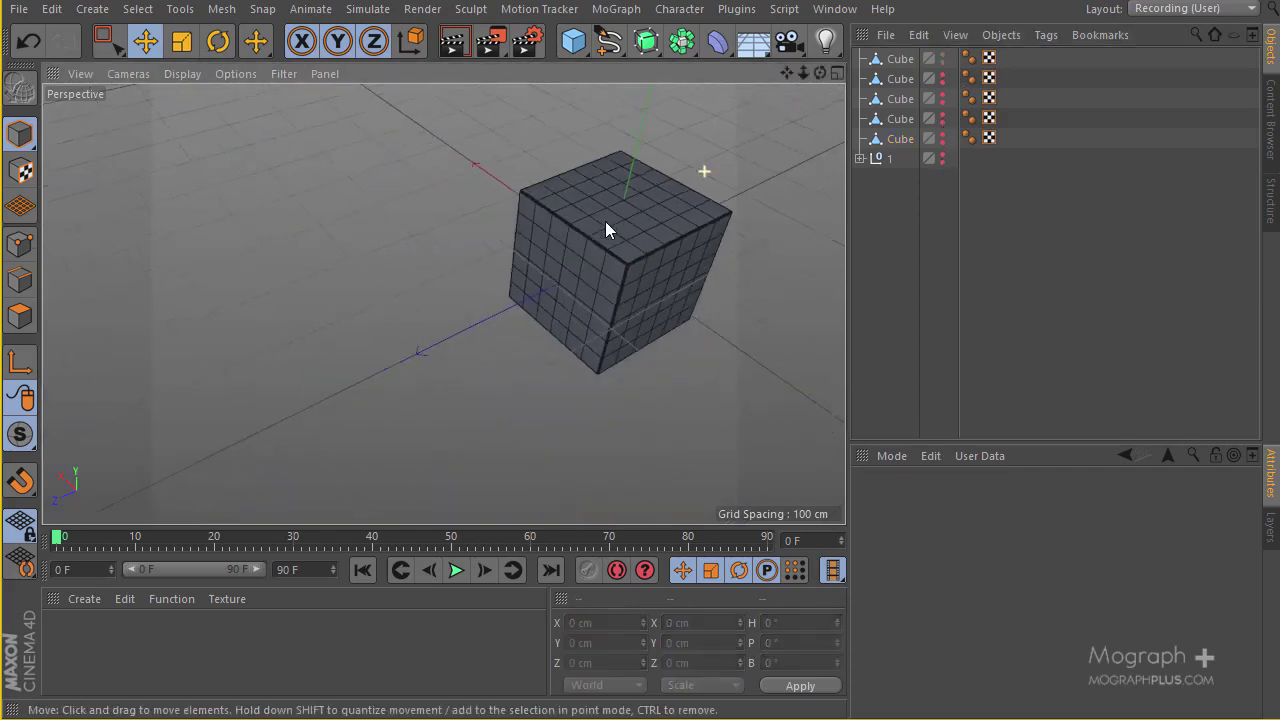
alt+drag(443, 303, 428, 340)
scroll(543, 258, up, 4)
alt+drag(543, 267, 416, 209)
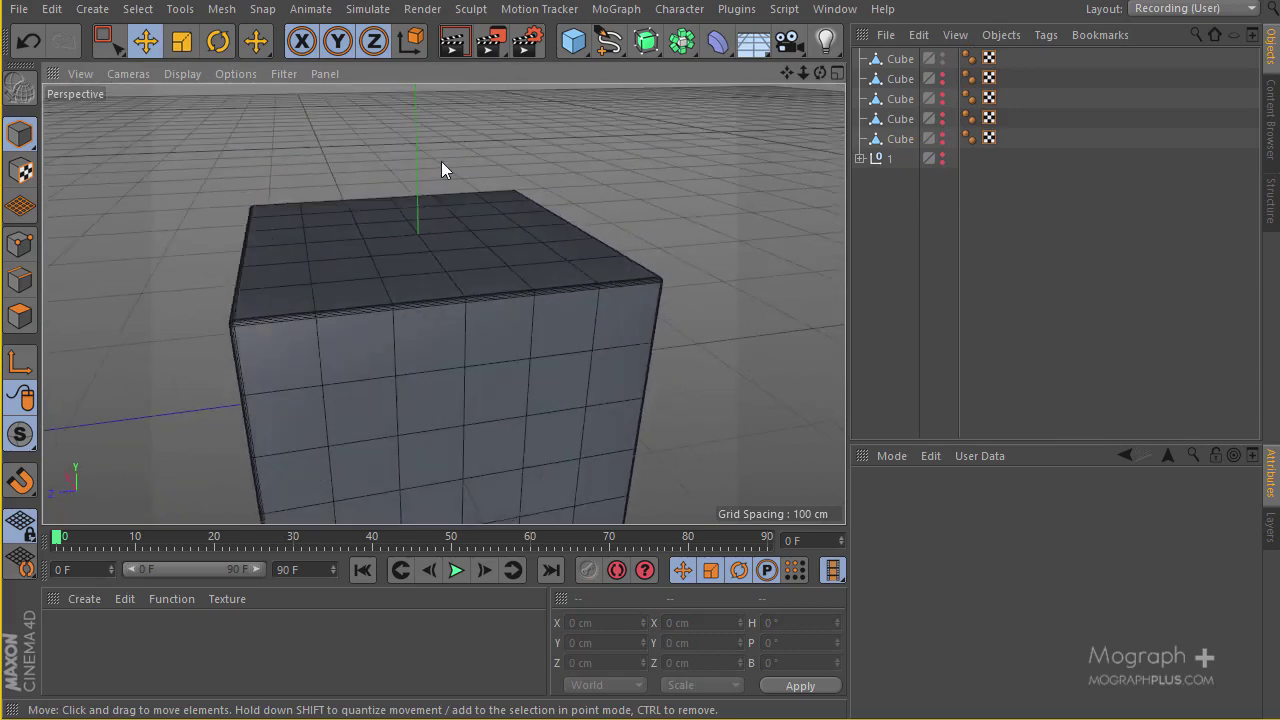
alt+drag(442, 161, 435, 184)
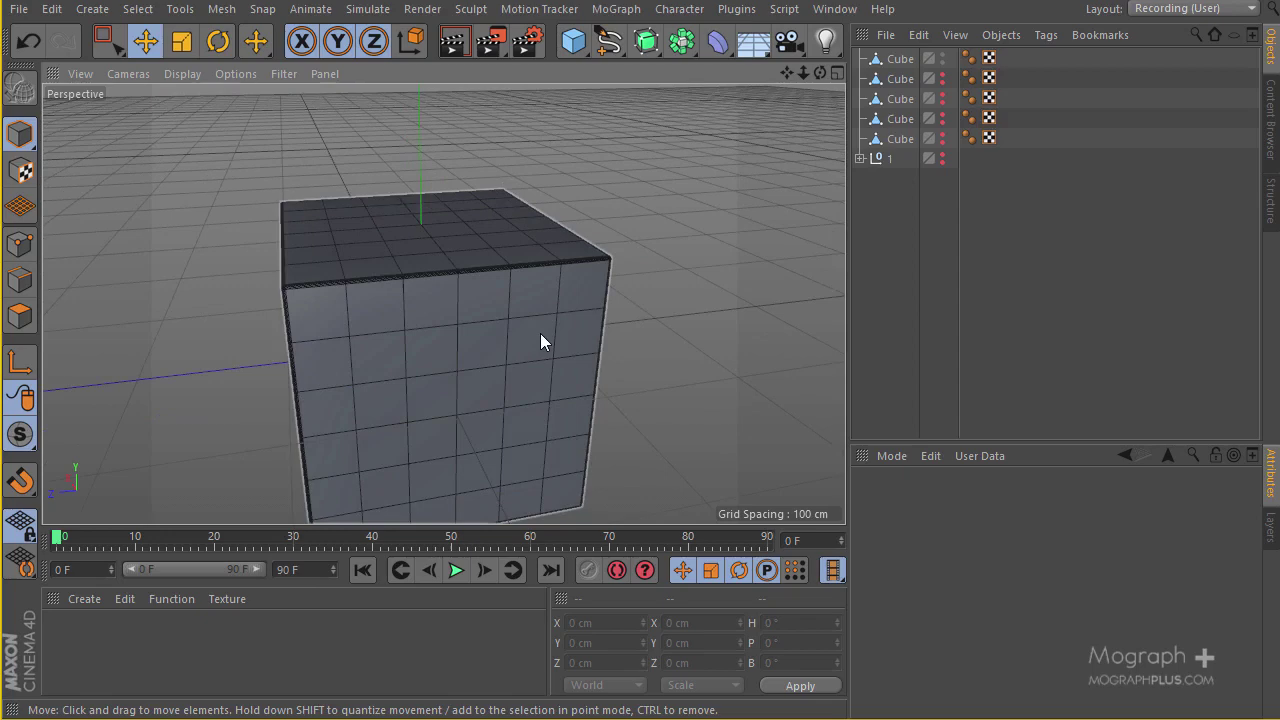
alt+drag(357, 372, 438, 242)
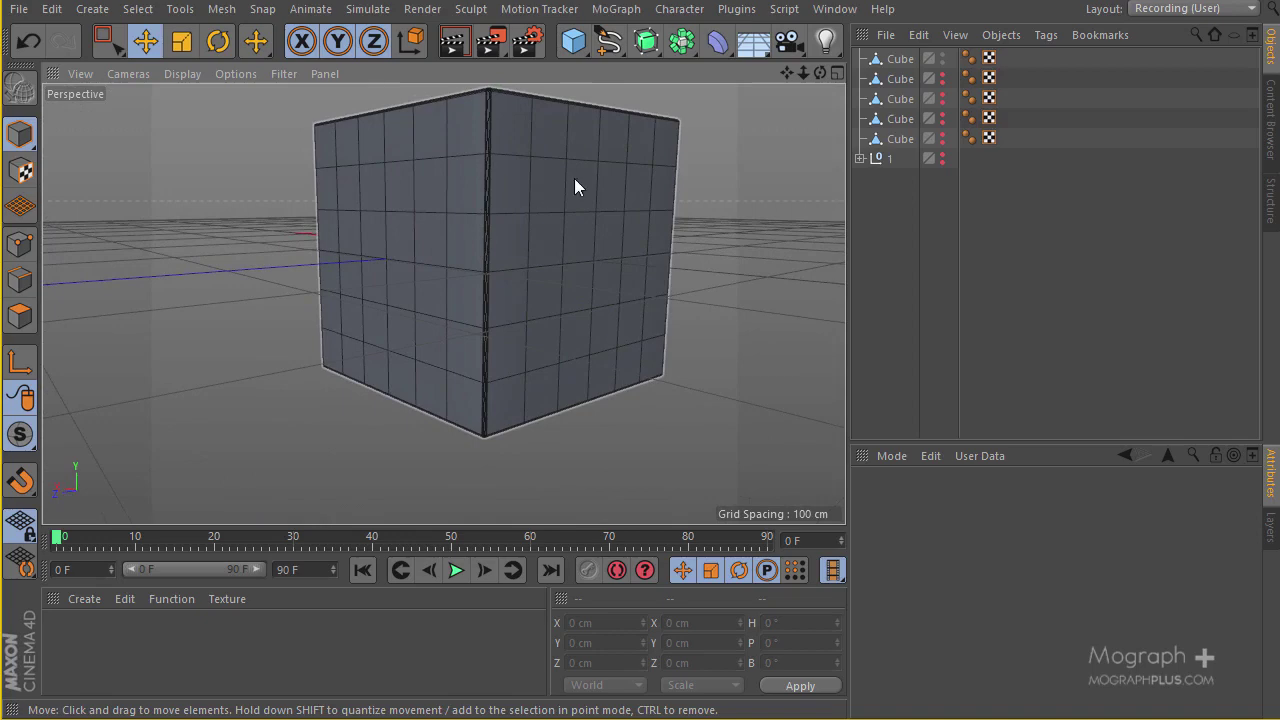
alt+drag(710, 185, 467, 210)
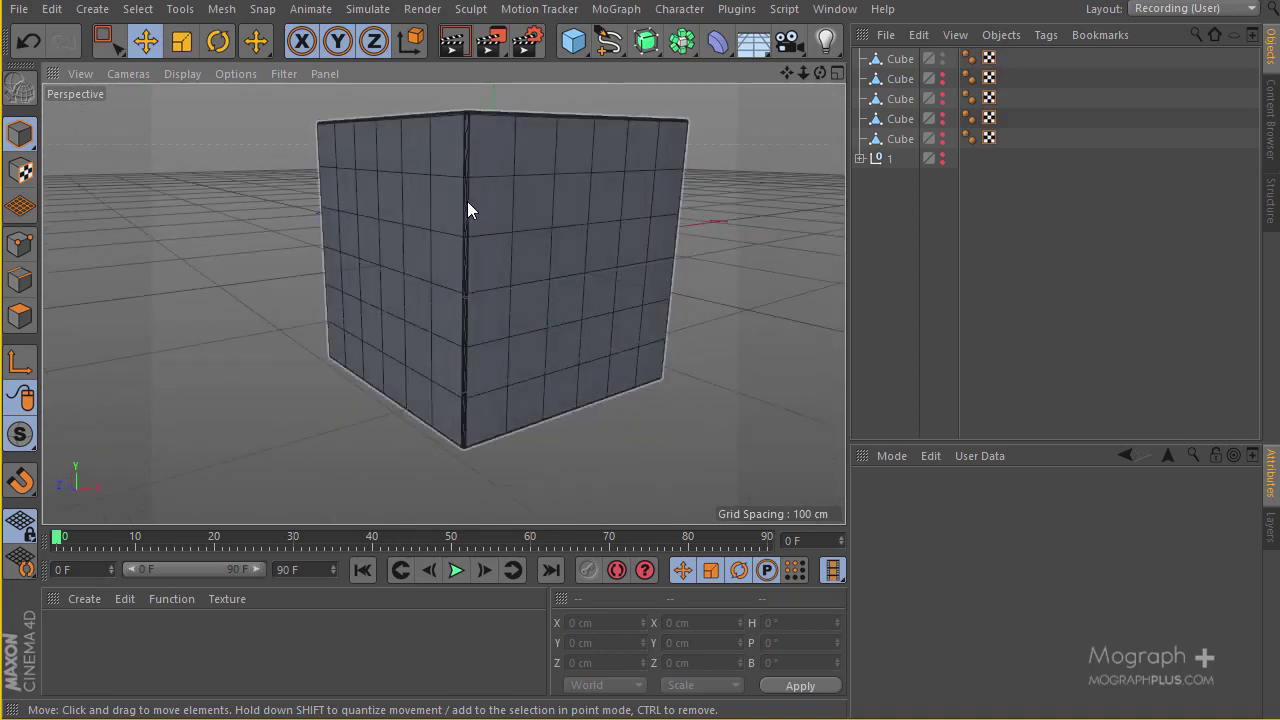
alt+drag(334, 193, 323, 205)
alt+drag(415, 238, 388, 158)
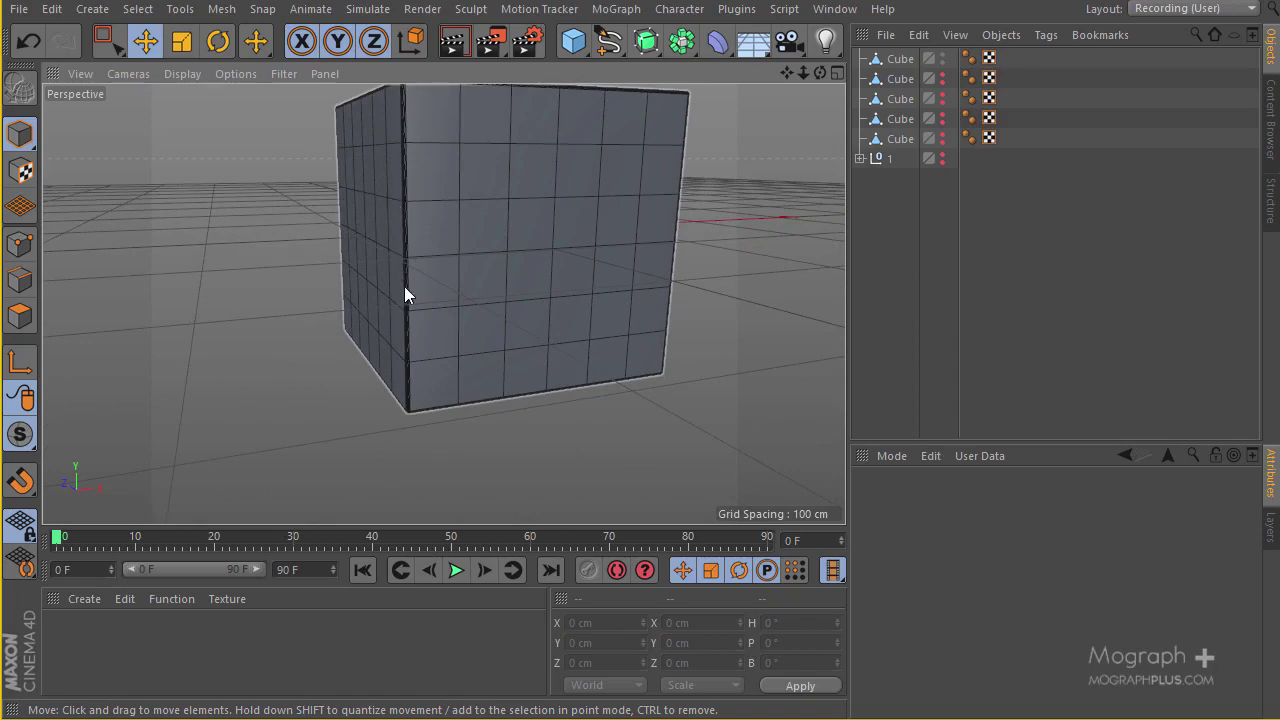
- Select the full 6-segment cube and inspect its top and side faces from the front, above and the opposite corner
alt+drag(448, 347, 374, 323)
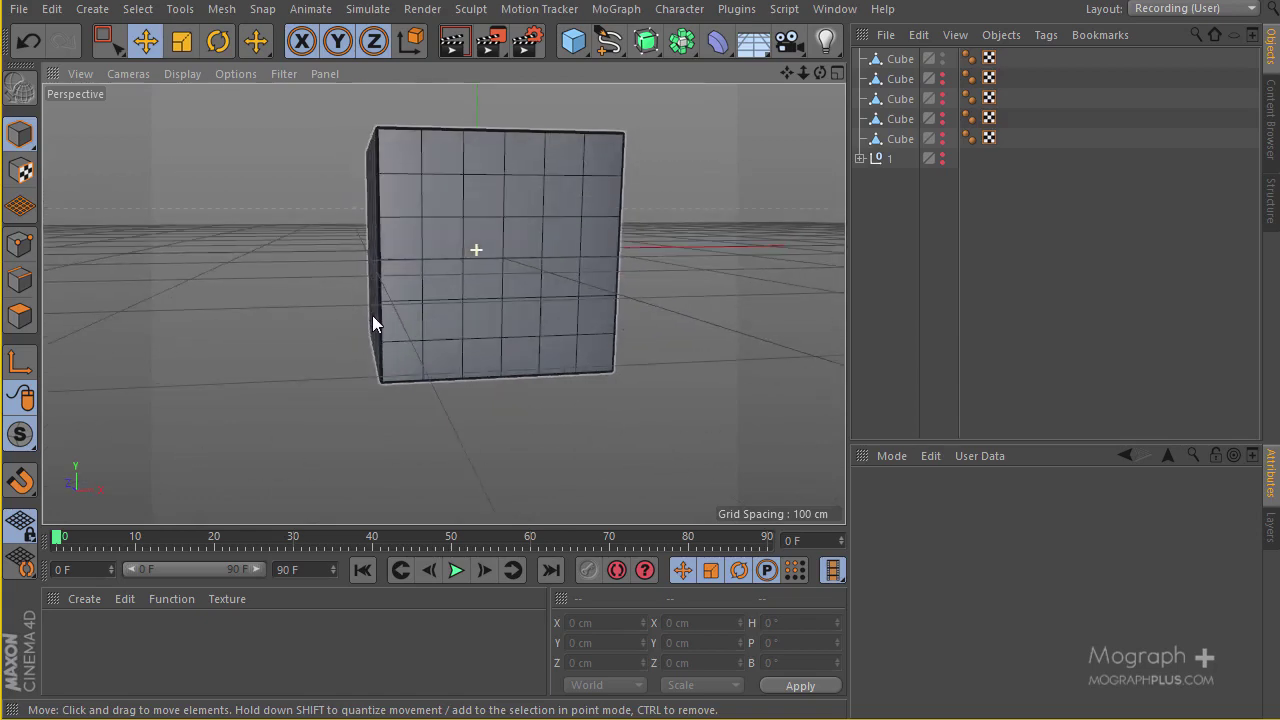
alt+drag(457, 214, 430, 202)
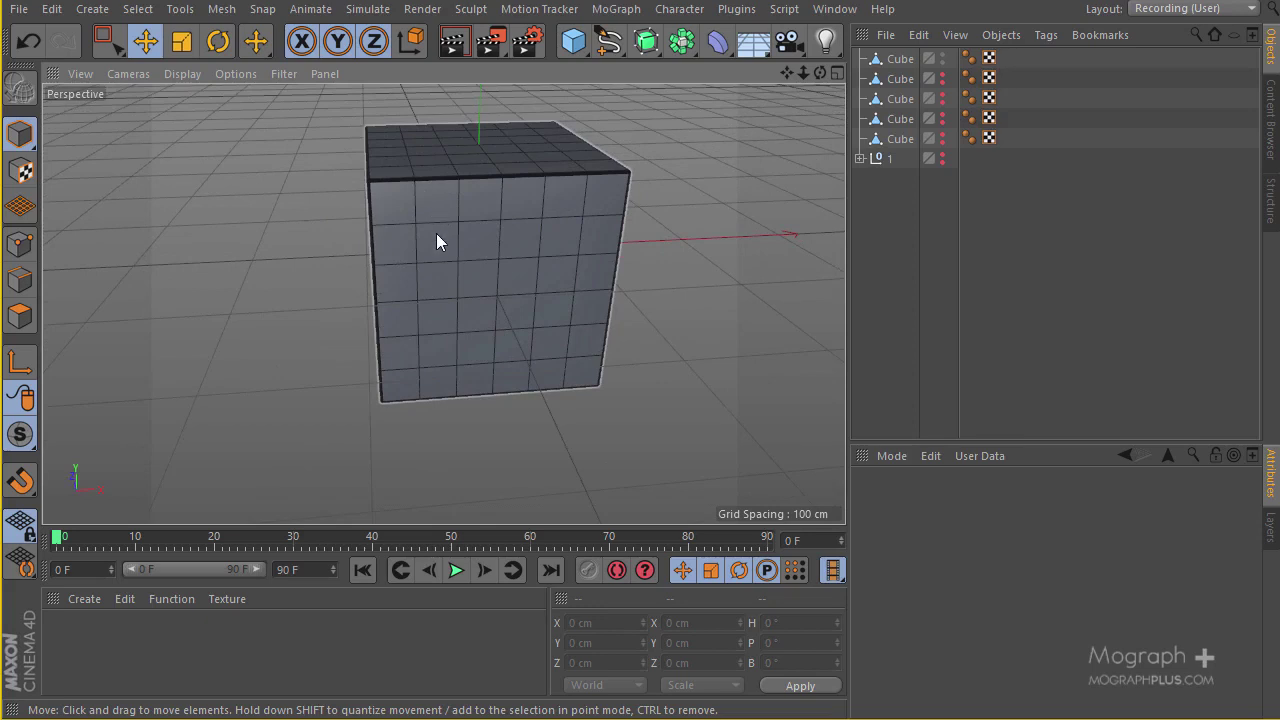
click(442, 246)
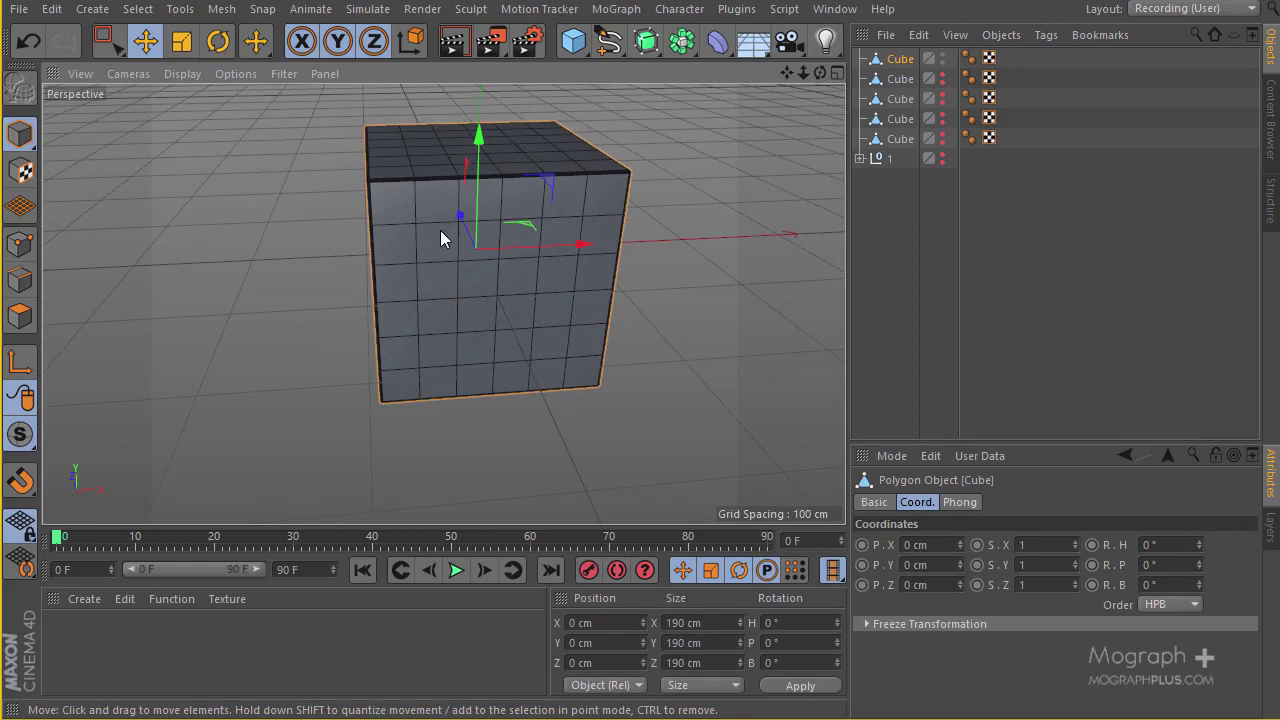
alt+drag(445, 375, 436, 324)
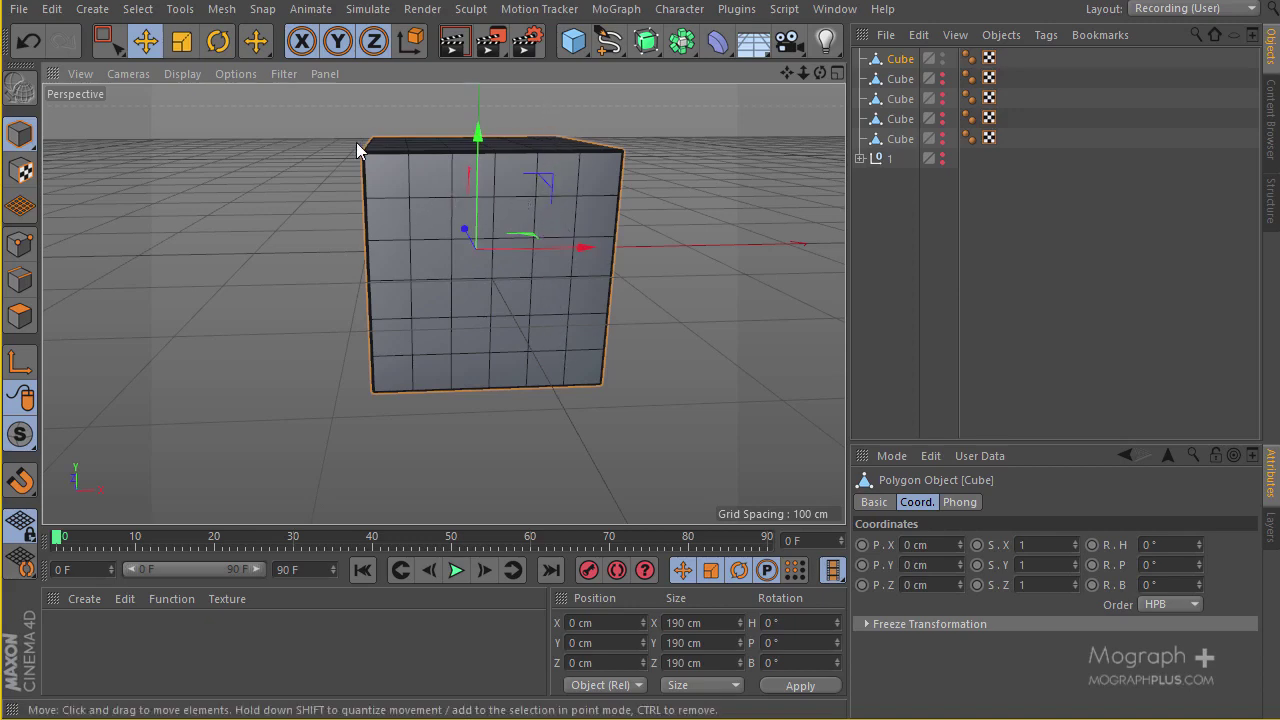
alt+right_drag(386, 186, 346, 214)
alt+drag(346, 214, 642, 252)
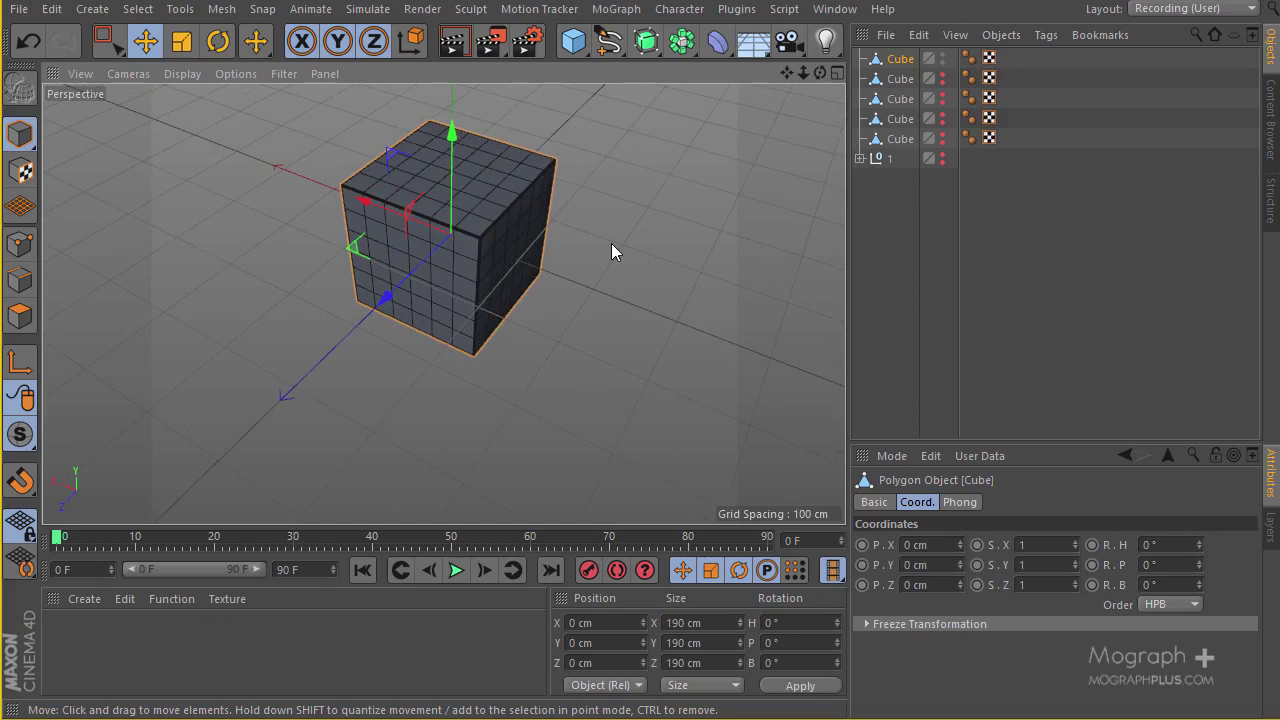
scroll(405, 236, up, 3)
scroll(412, 154, up, 3)
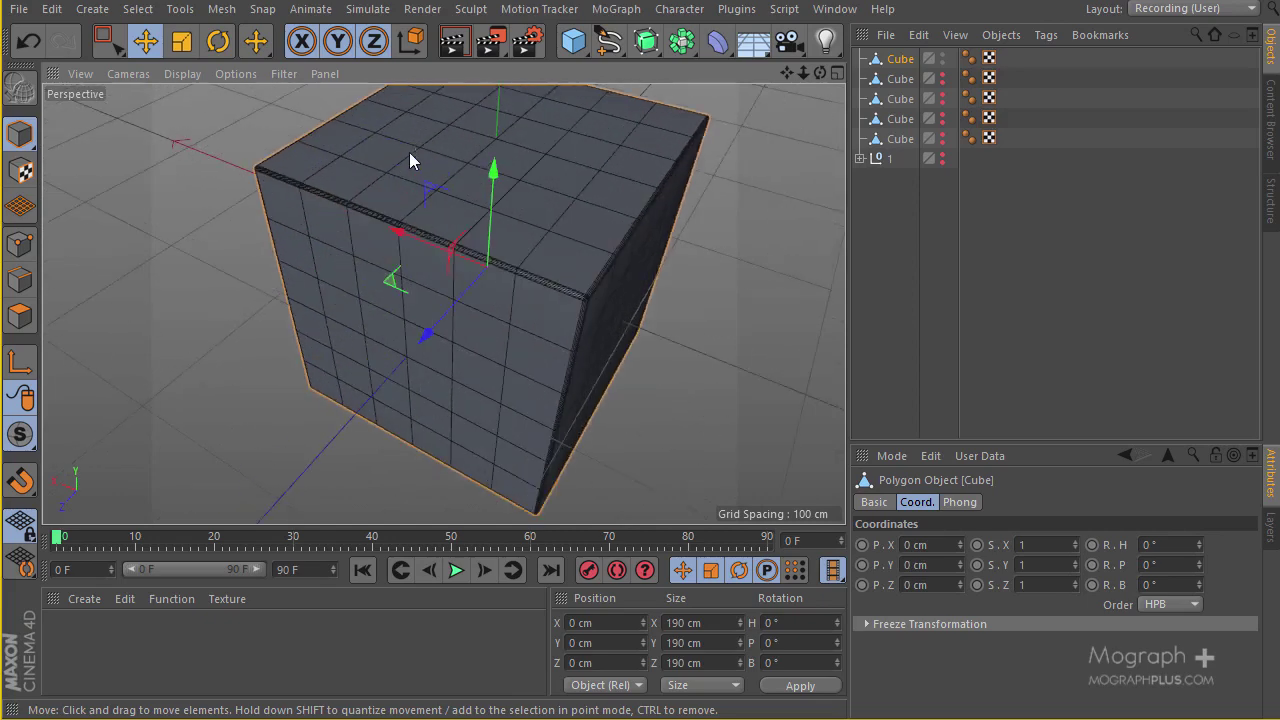
alt+drag(409, 152, 360, 197)
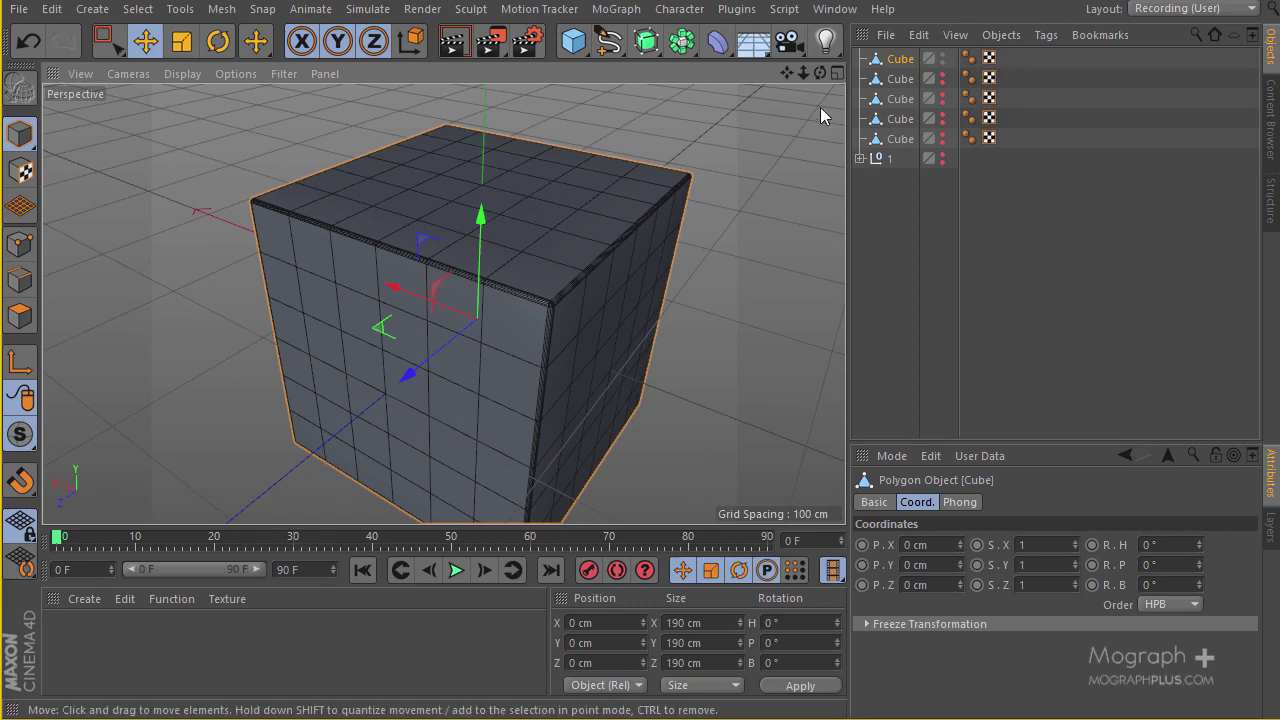
- Expand group 1, view its horizontal slabs in place of the full 6-segment cube, and switch the display back to the full cube
click(860, 158)
click(916, 178)
click(911, 218)
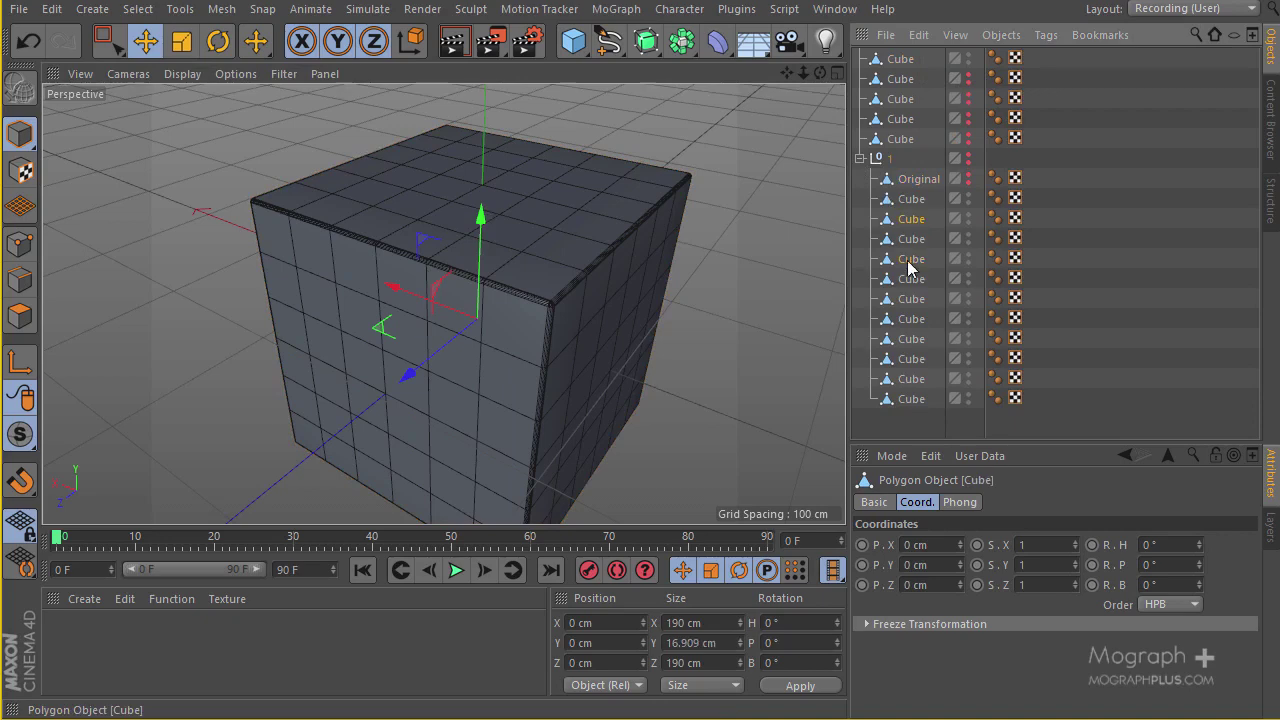
click(913, 280)
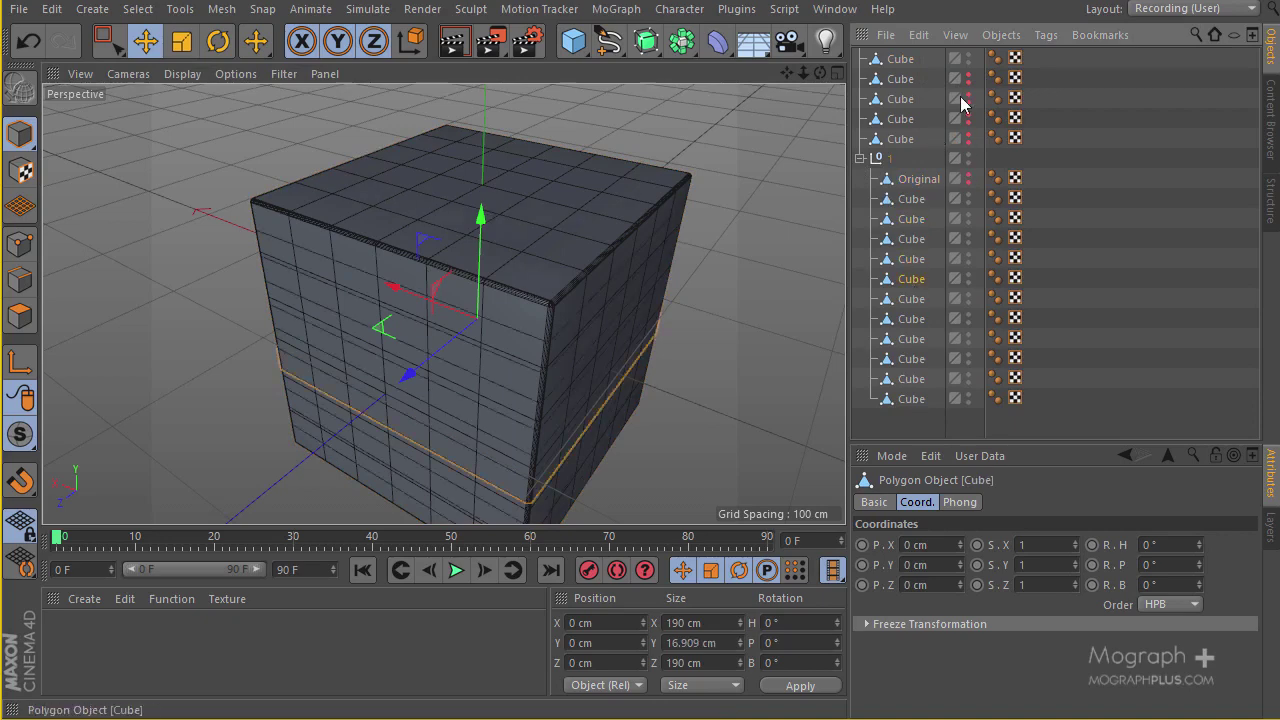
alt+click(968, 57)
alt+click(968, 57)
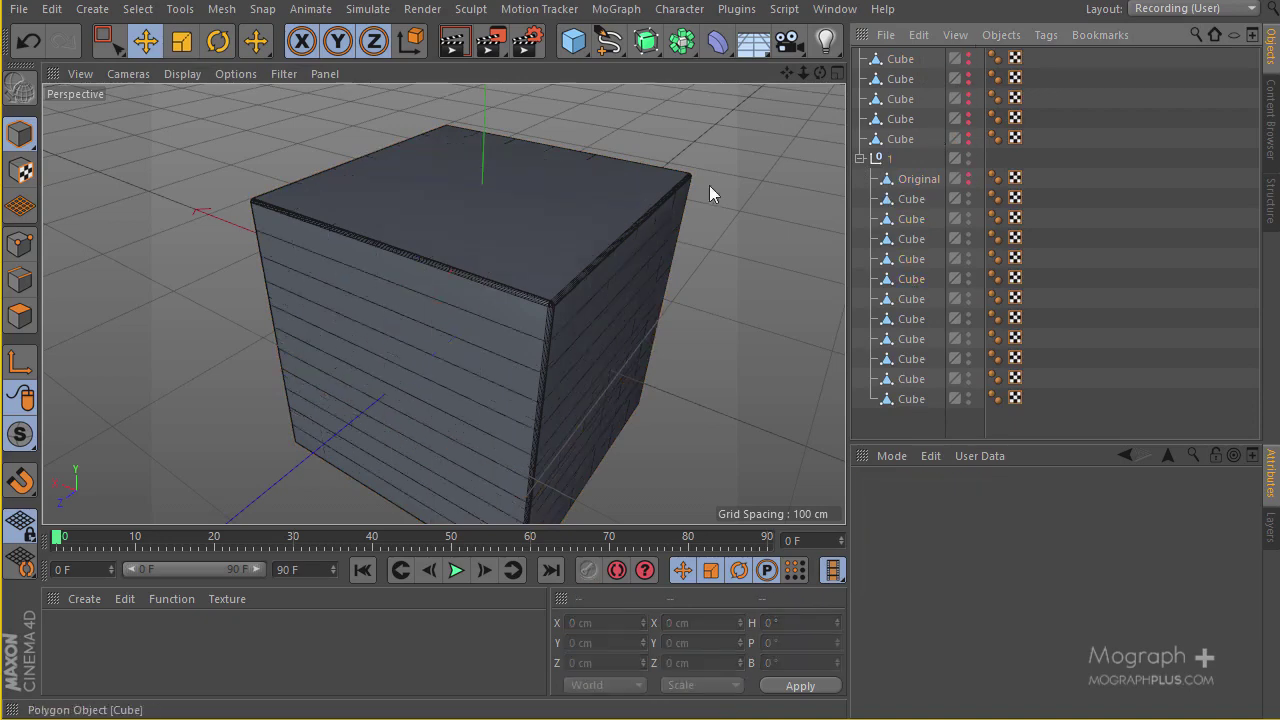
scroll(662, 212, down, 2)
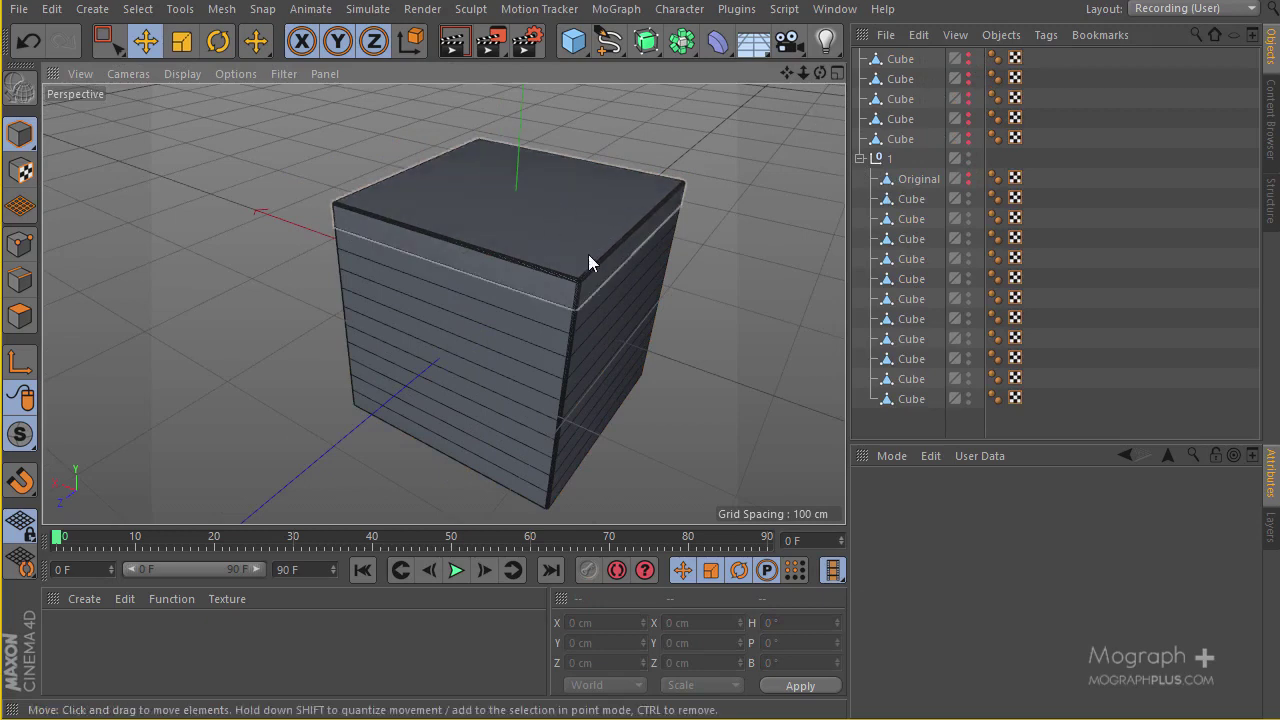
alt+double_click(971, 158)
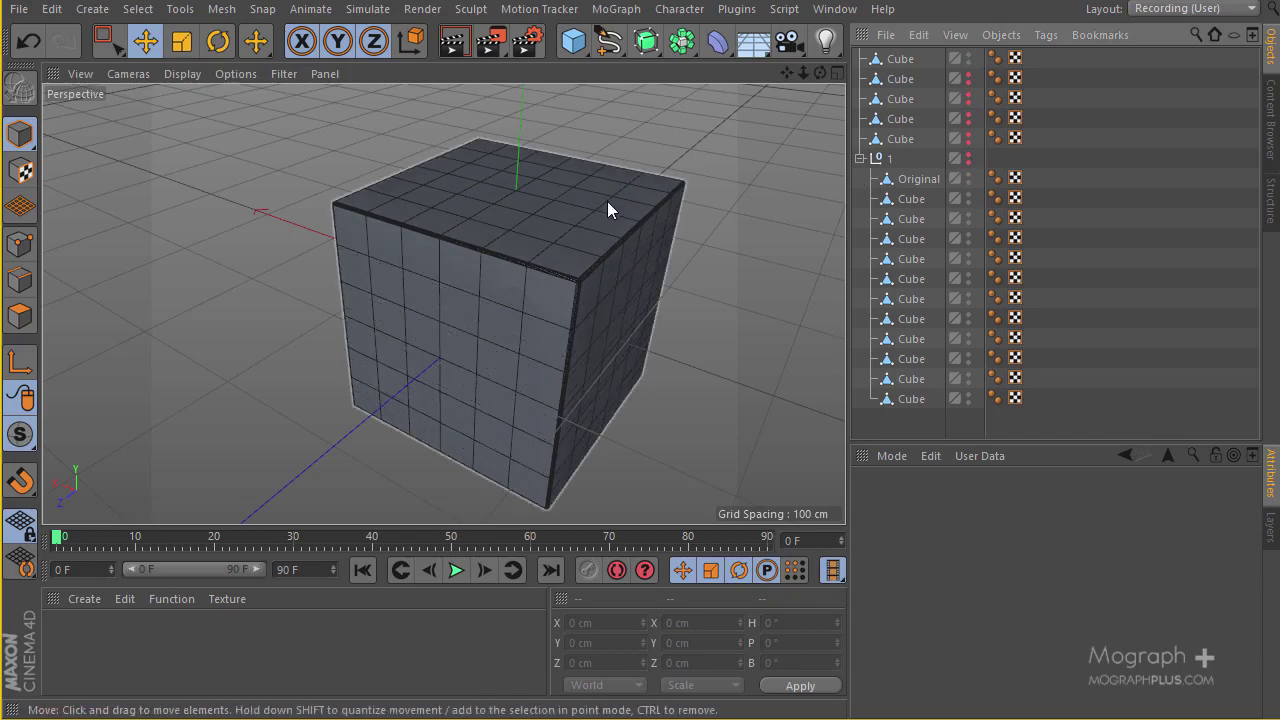